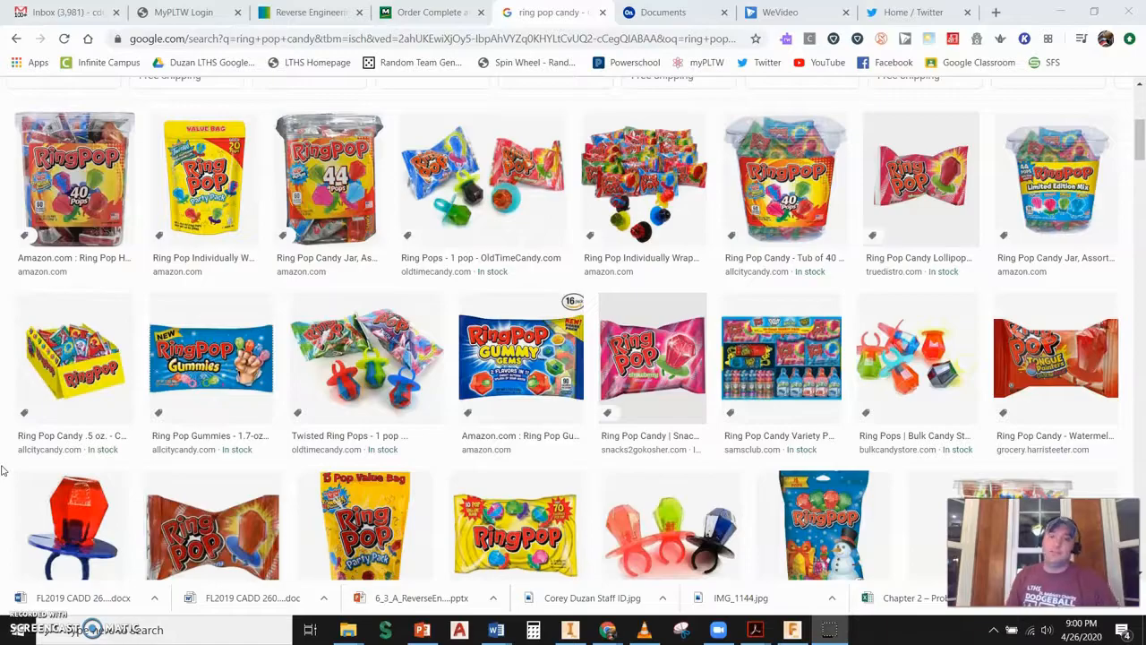
- Switch to the Onshape documents tab and create a new folder named Ring Pop Candy
left_click(660, 12)
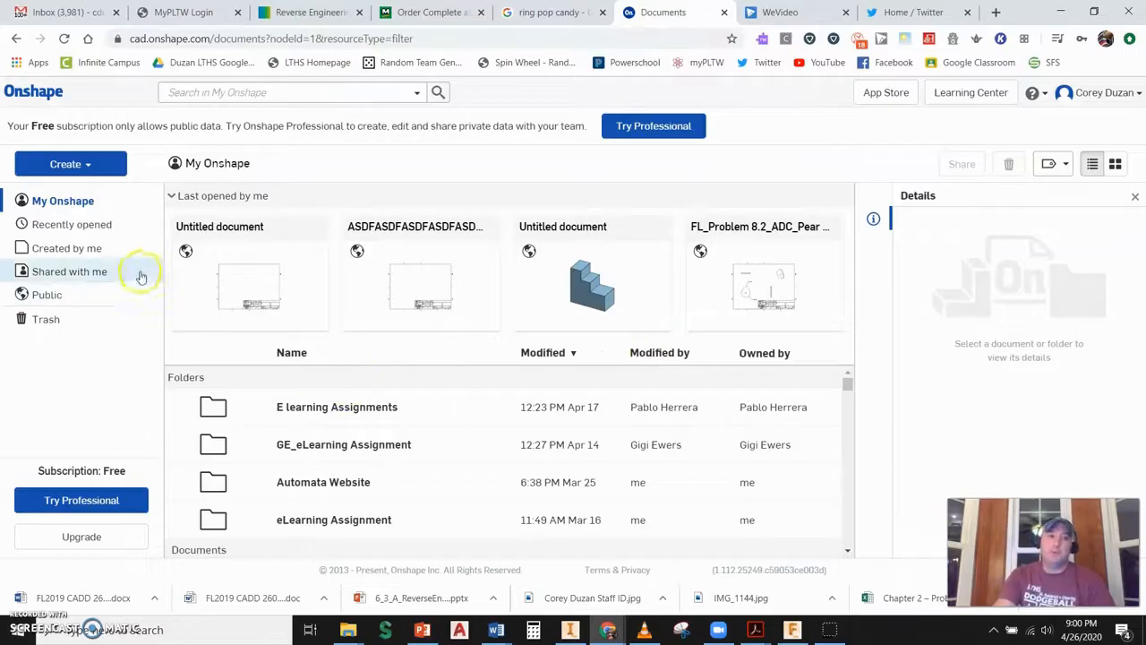
left_click(90, 168)
left_click(68, 211)
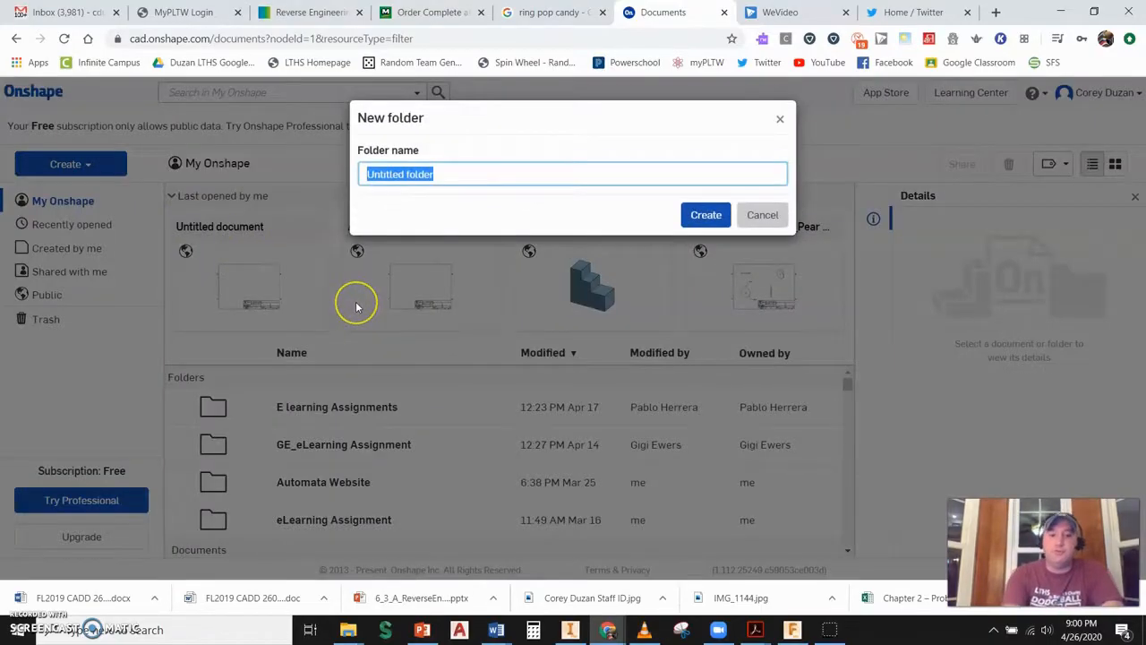
type("Ring Pop Candy")
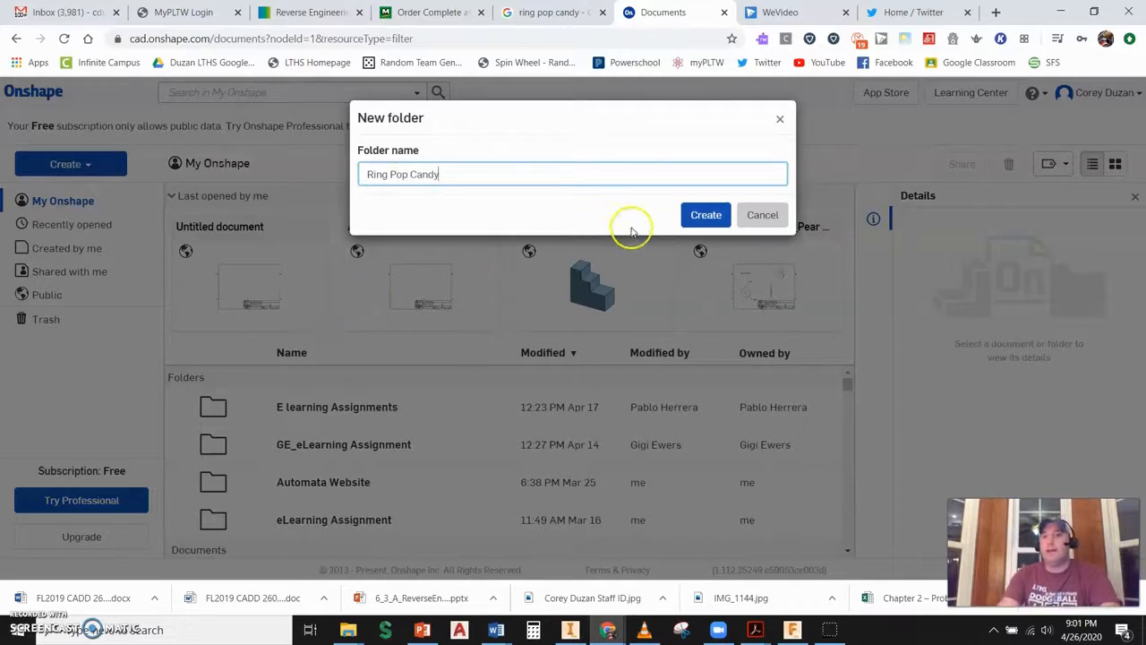
left_click(703, 215)
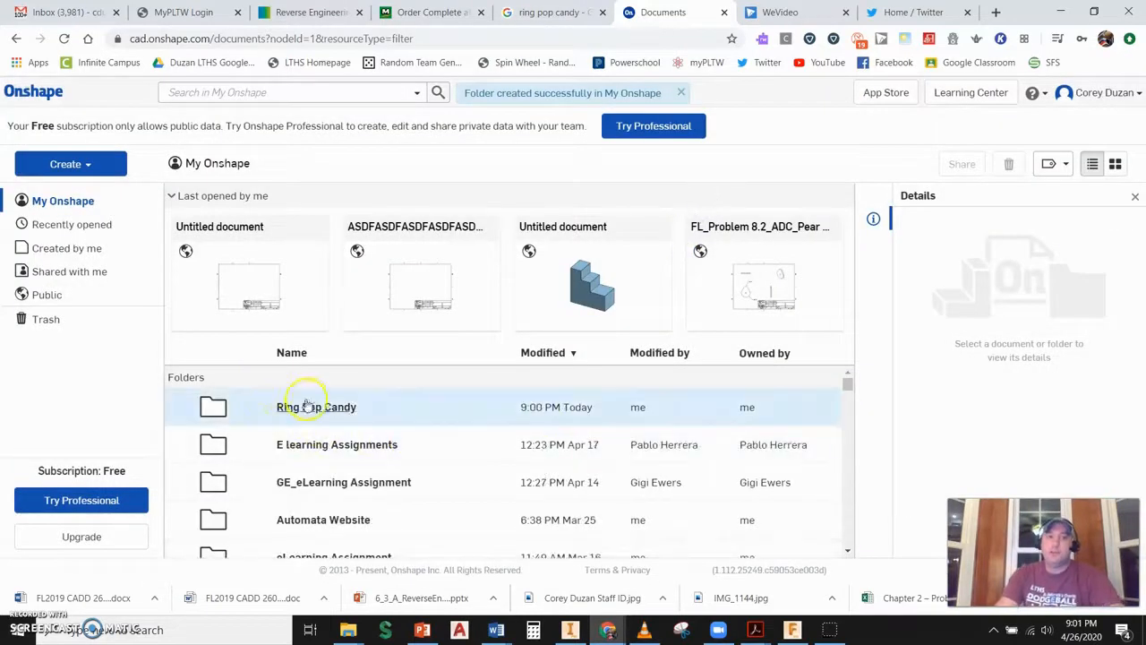
- Open the Ring Pop Candy folder and create a public document named Ring Pop Candy Top inside it
left_click(308, 400)
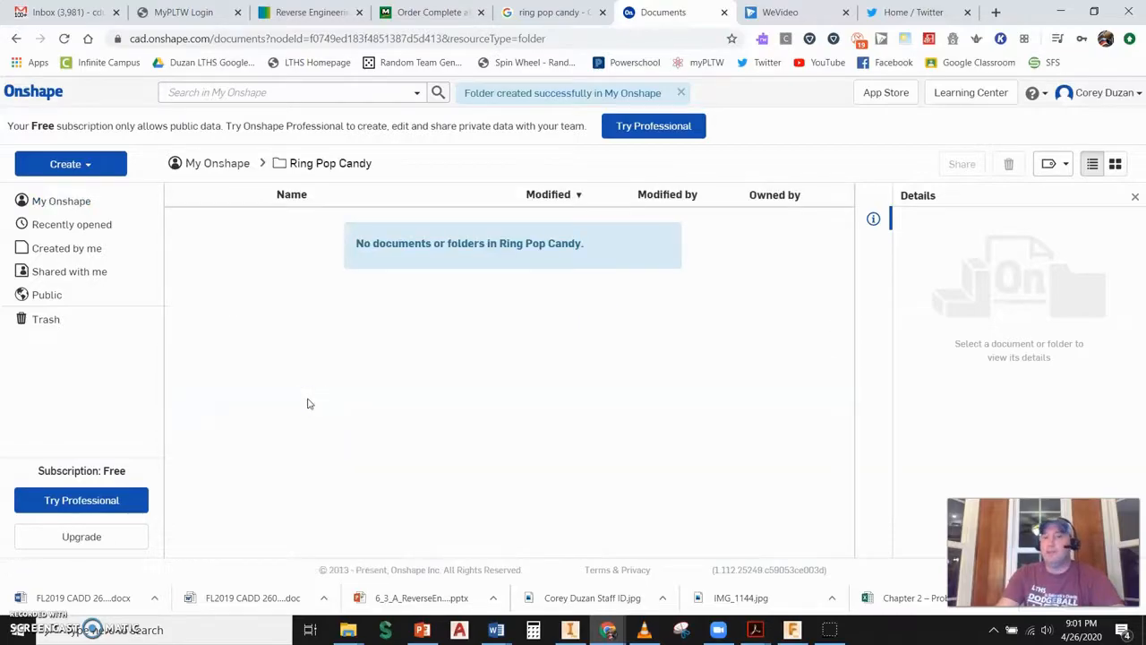
left_click(90, 165)
left_click(81, 199)
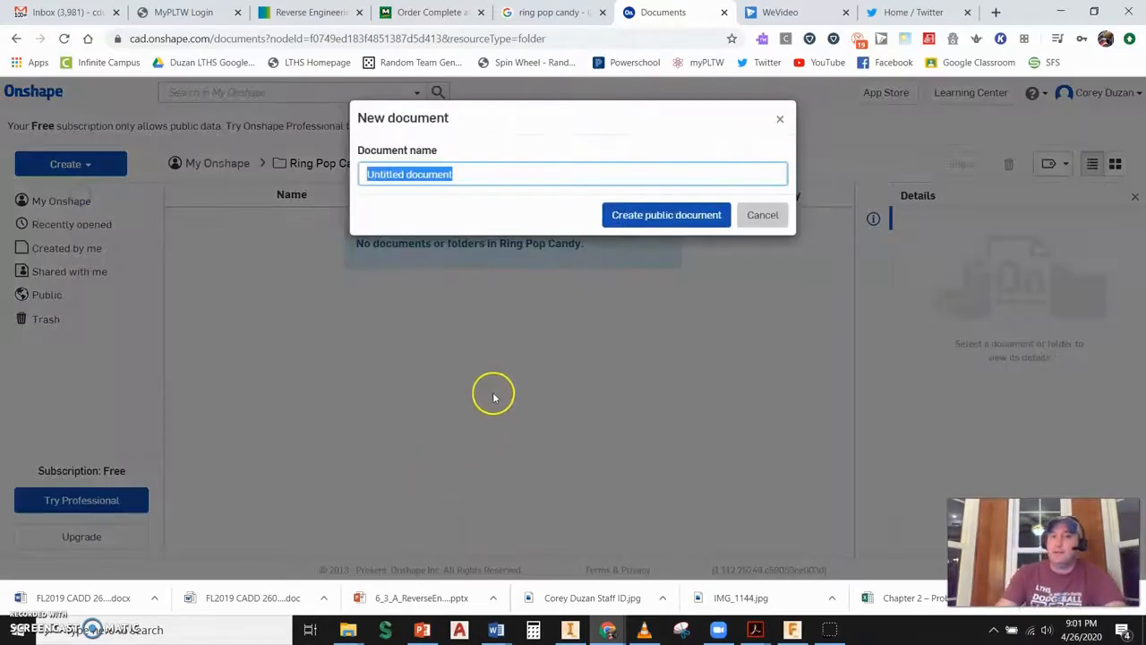
type("Ring Pop Candy Top")
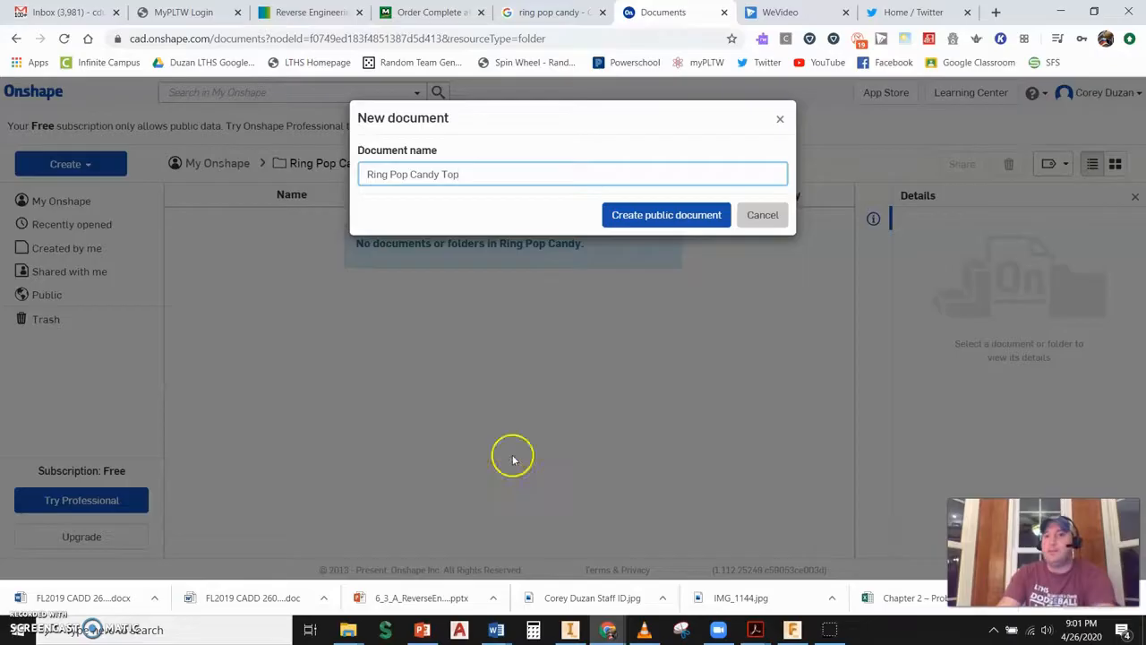
left_click(658, 214)
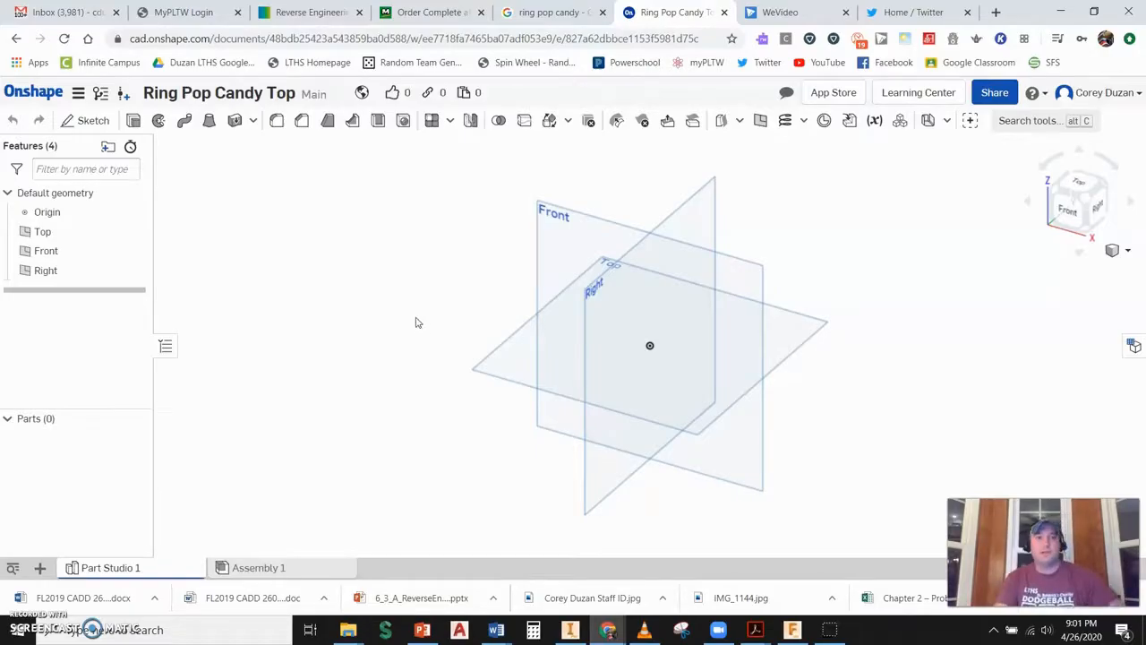
- Start a new sketch on the Front plane and orient the view normal to it
left_click(91, 121)
left_click(599, 220)
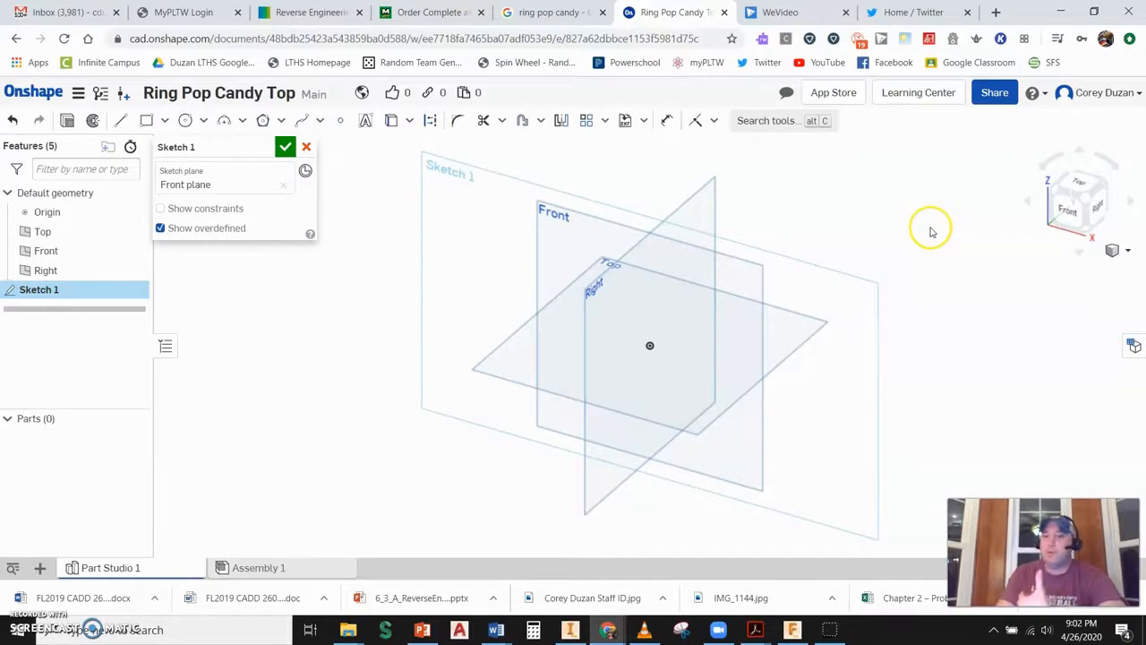
left_click(1077, 218)
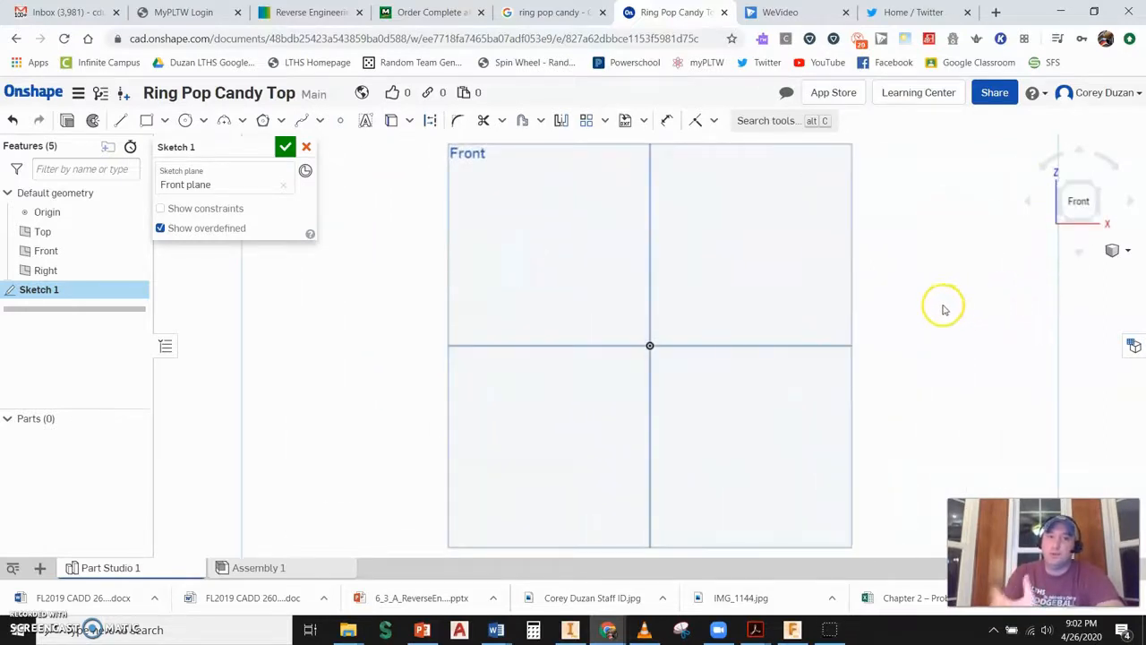
- Draw an inscribed eight-sided polygon centered on the origin with the Polygon tool
left_click(278, 121)
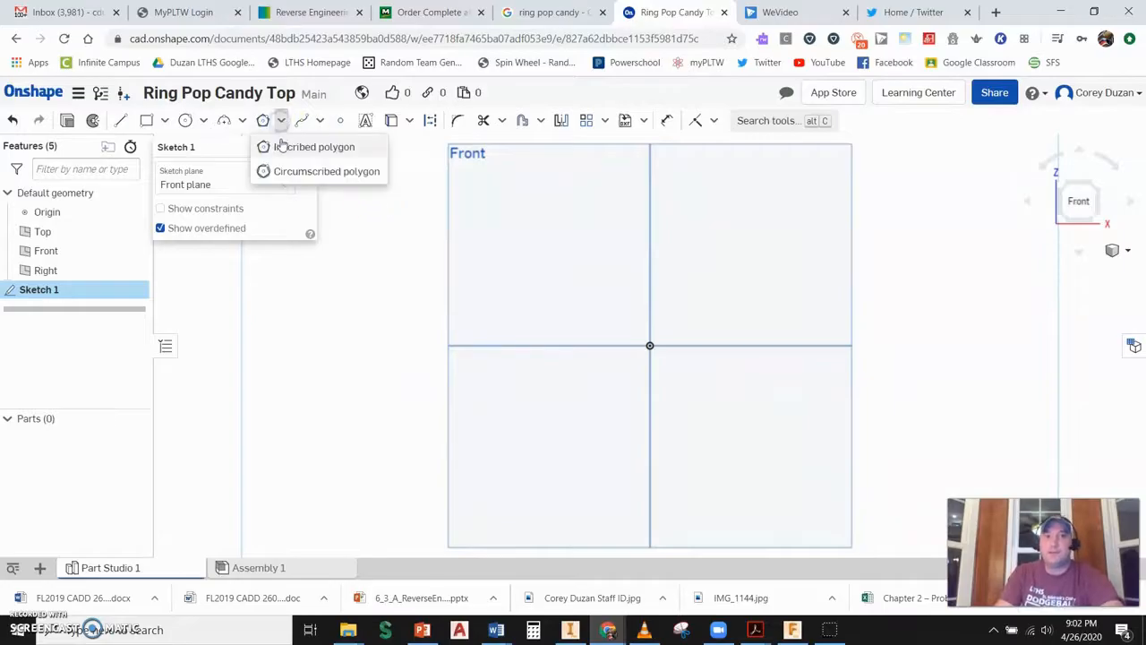
left_click(281, 146)
left_click(648, 344)
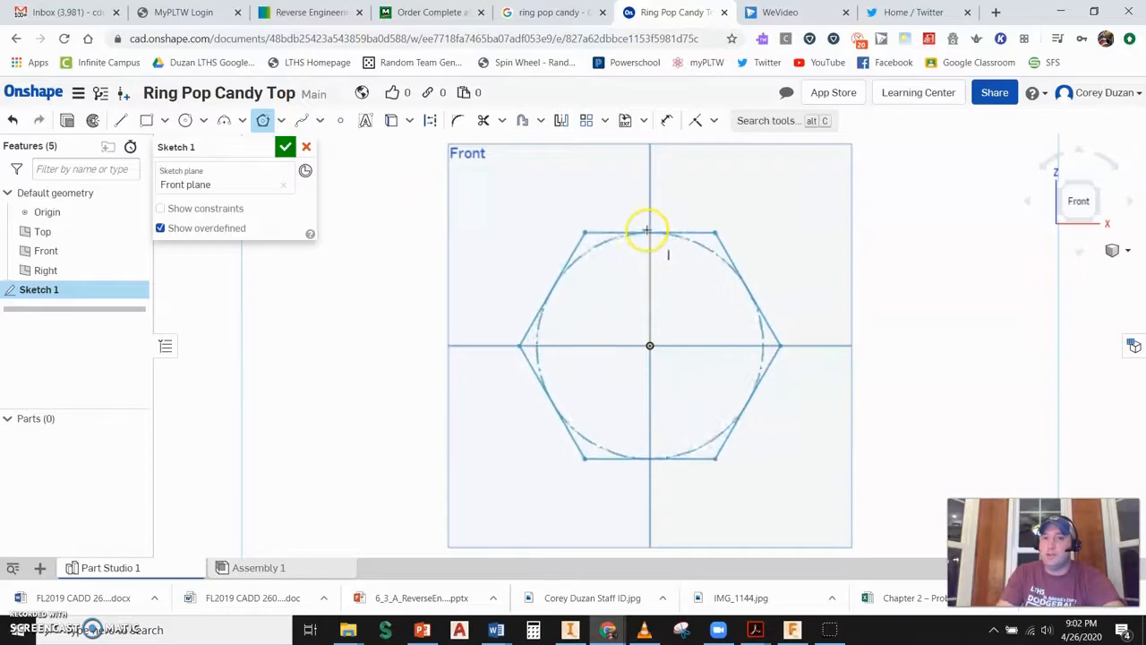
left_click(651, 215)
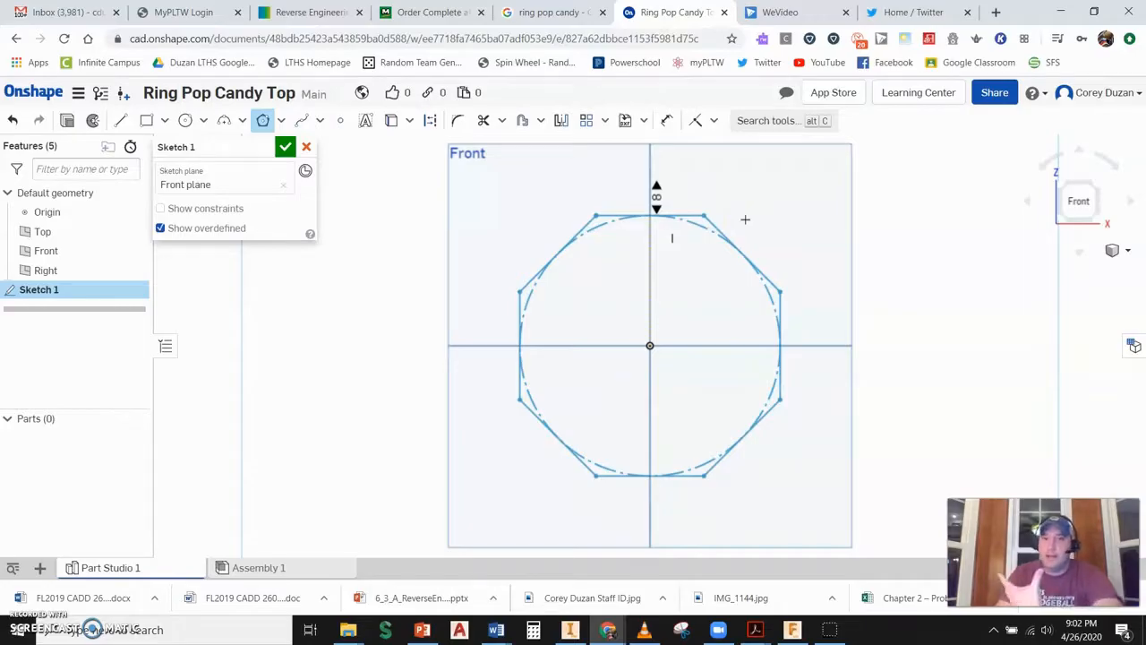
left_click(745, 220)
- Dimension the octagon's height across flats to 0.5 in and finish the sketch
scroll(756, 263, "down", 2)
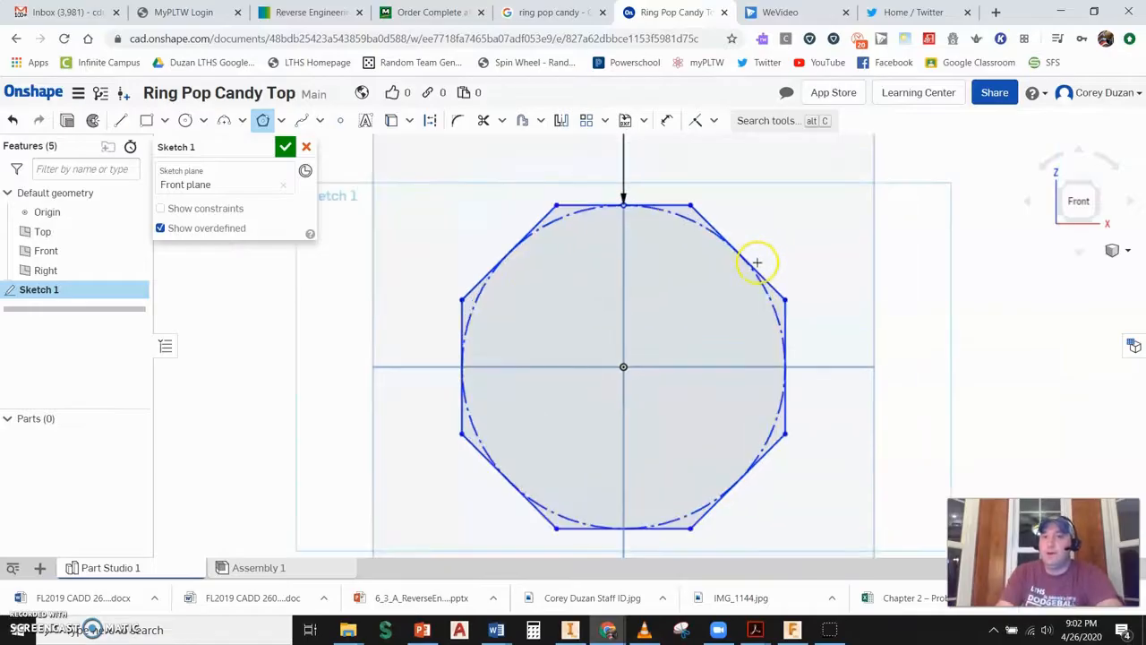
scroll(756, 262, "up", 3)
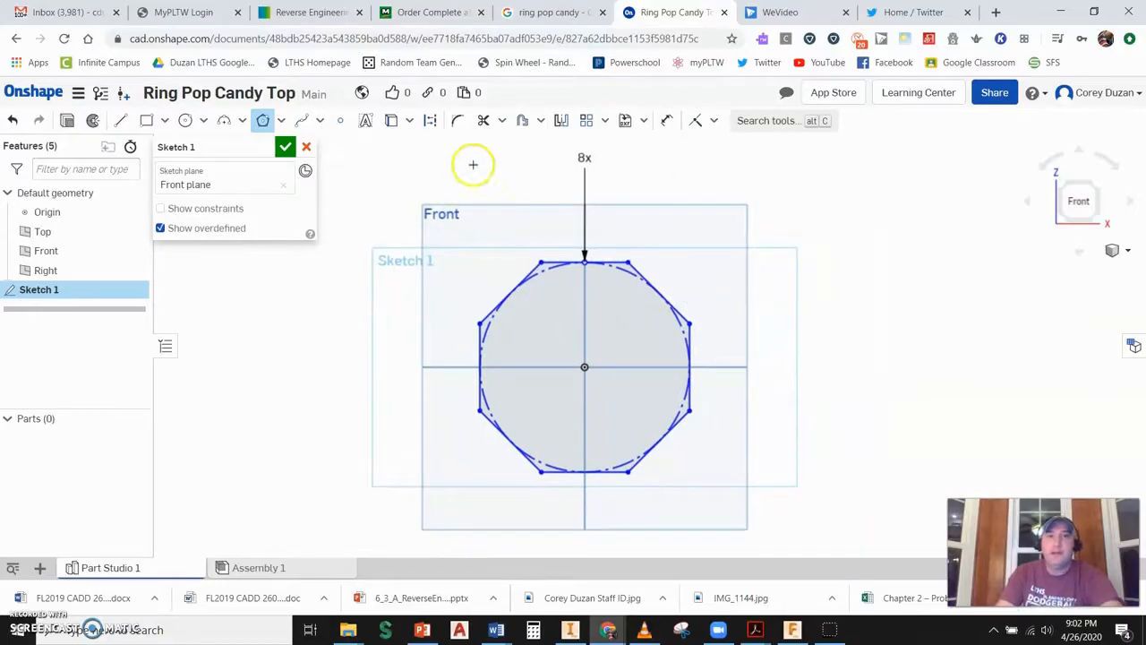
left_click(667, 122)
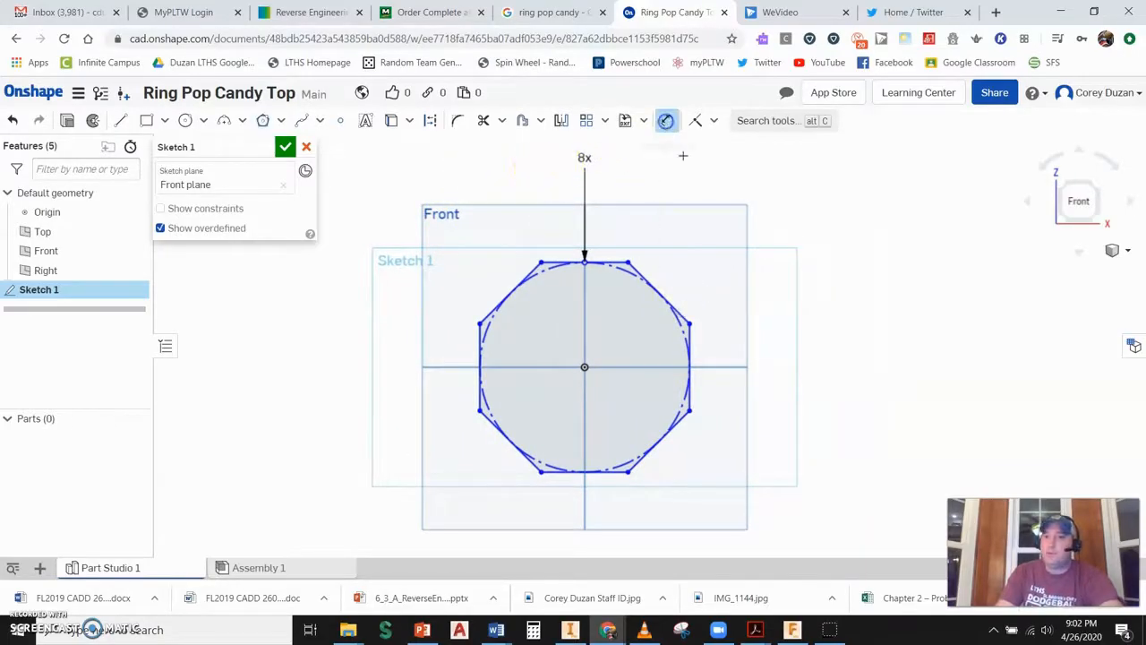
left_click(605, 262)
left_click(618, 491)
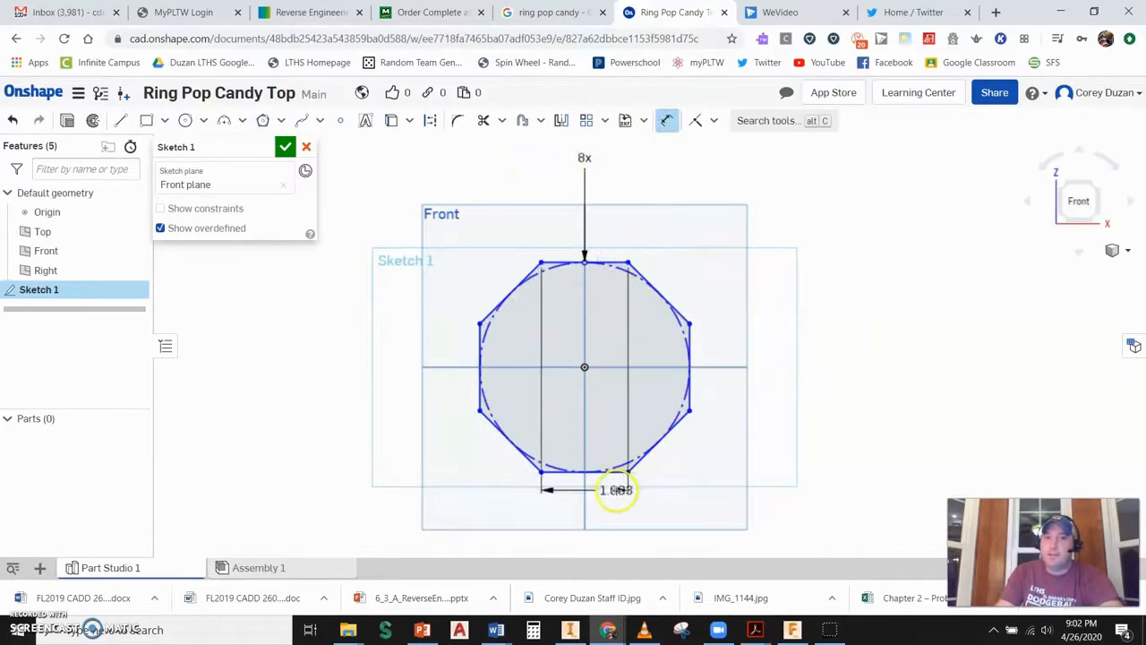
left_click(612, 471)
left_click(774, 412)
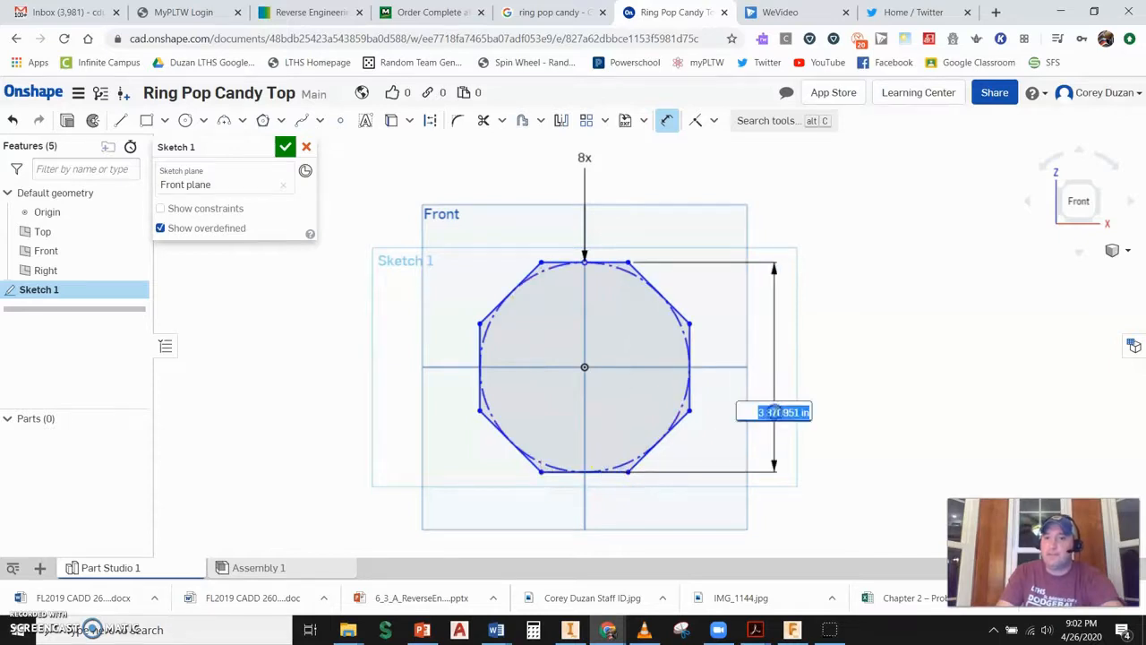
type("0.5")
key("Return")
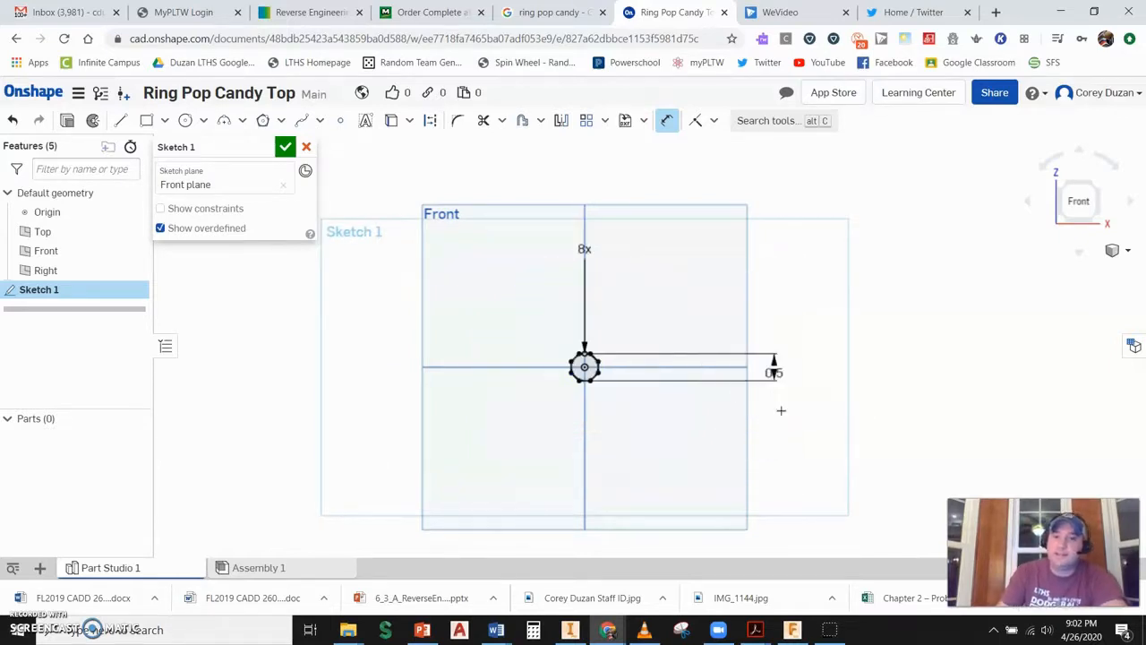
left_click(284, 146)
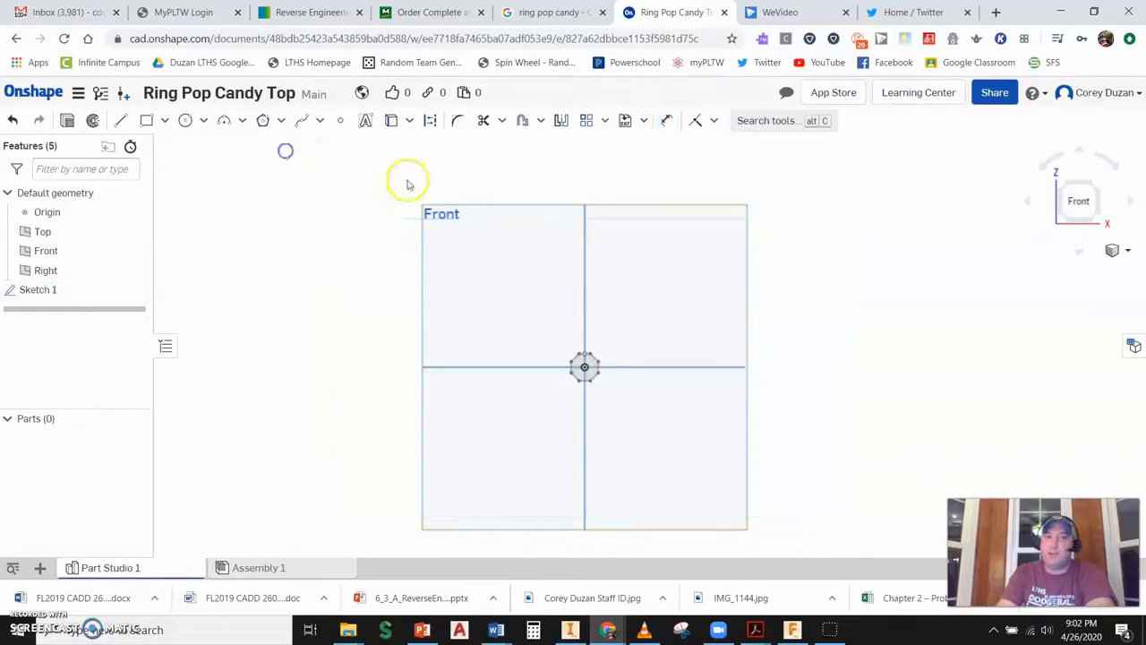
- Create an offset plane from the Front plane with an offset distance of 0.25 in
left_click(1095, 184)
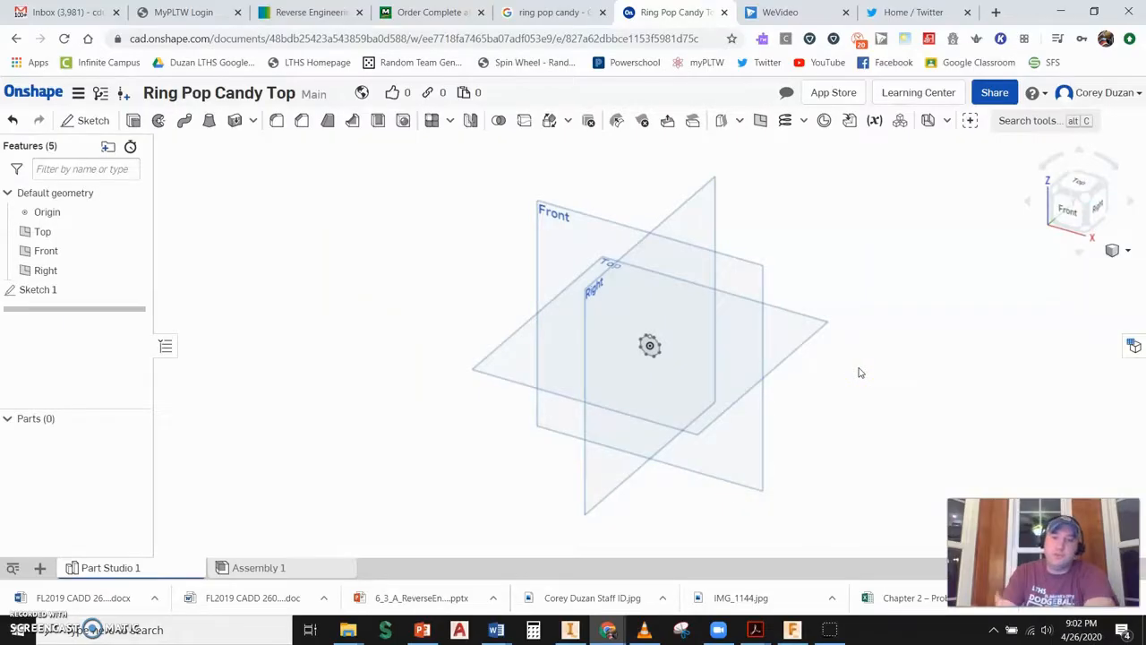
middle_click_drag(852, 312, 790, 338)
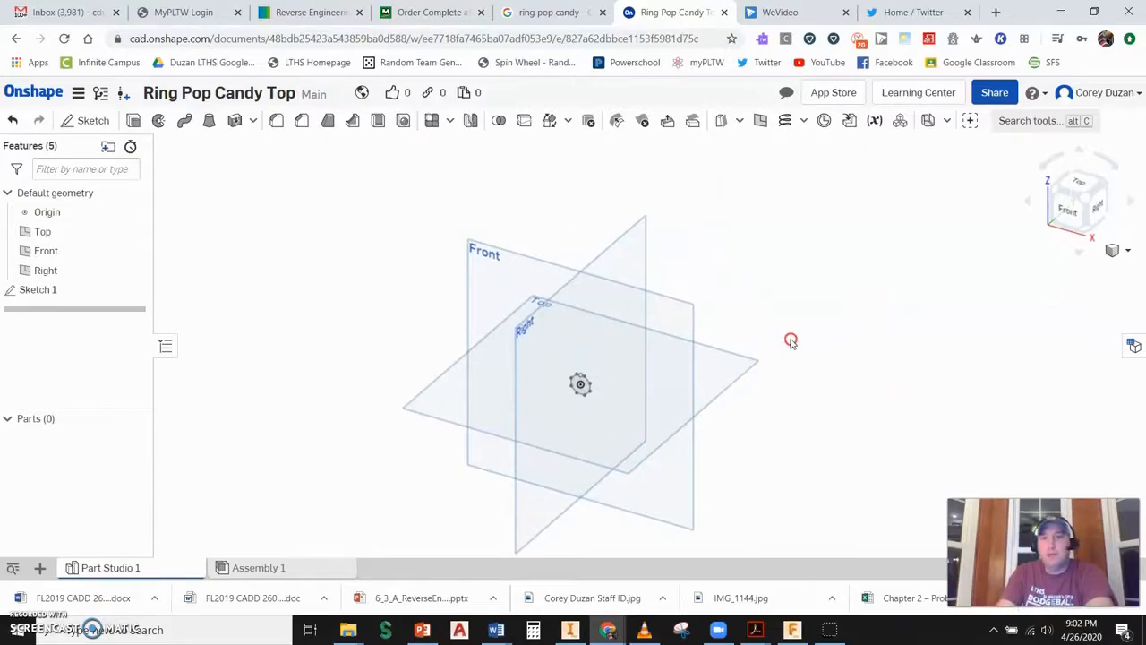
left_click(762, 126)
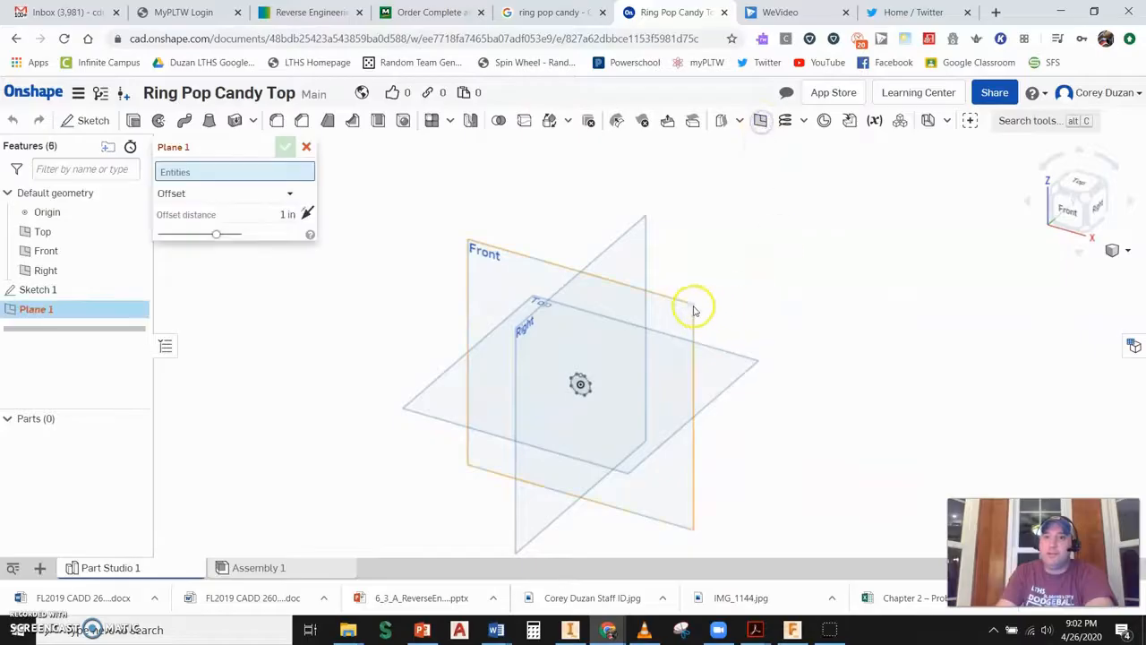
left_click(667, 300)
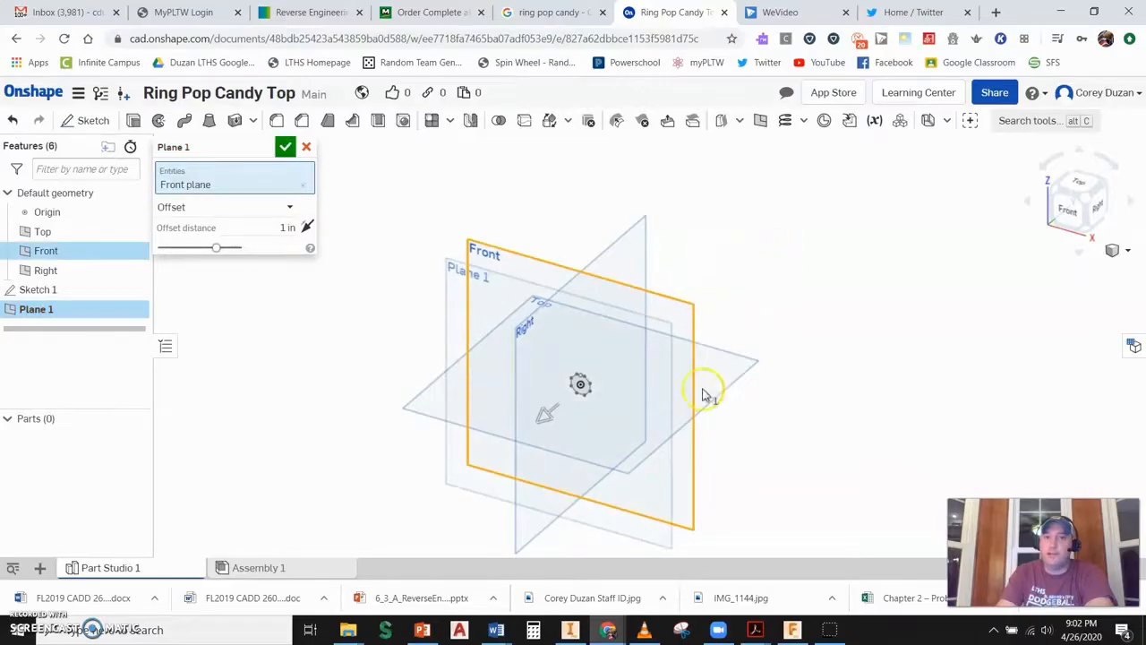
left_click_drag(542, 419, 831, 345)
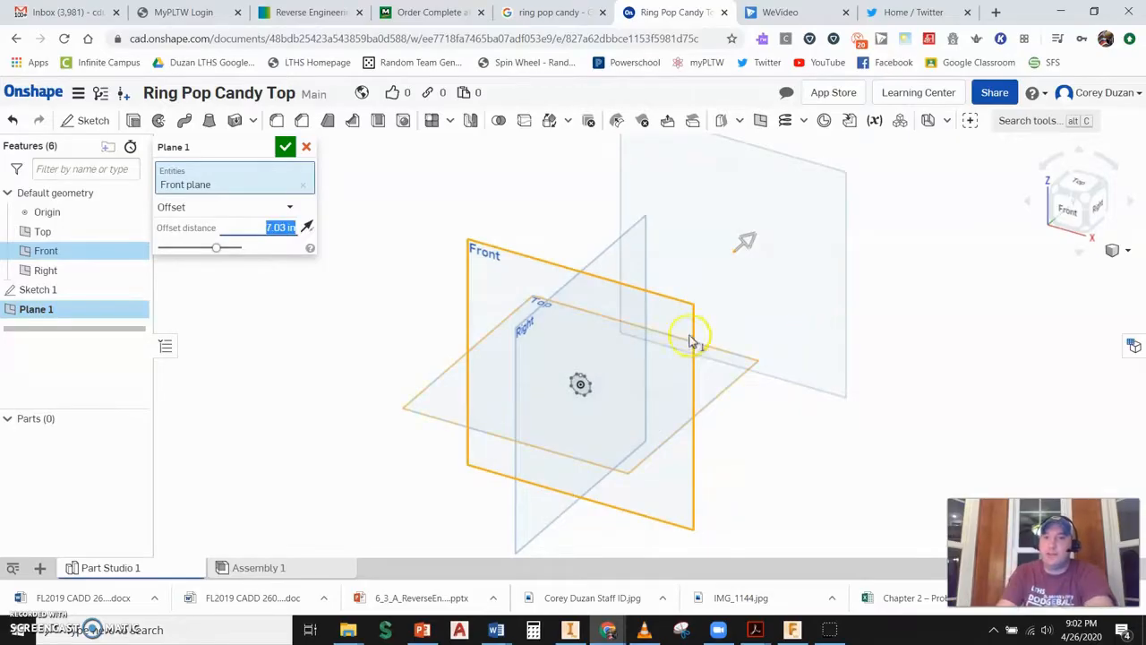
type("25")
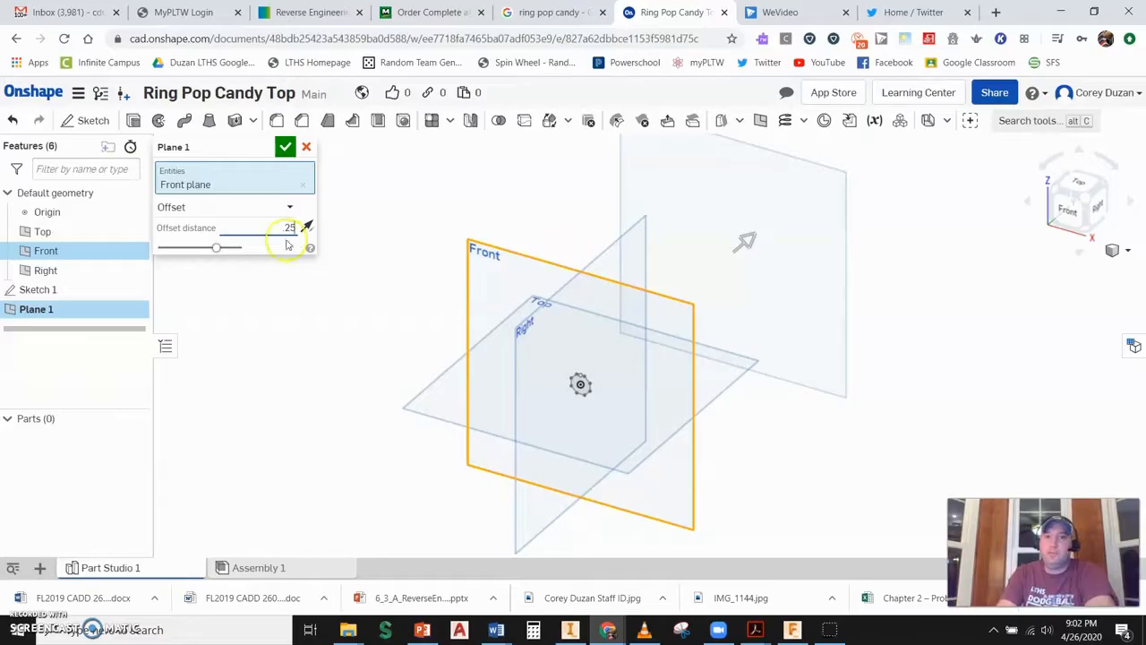
left_click(285, 146)
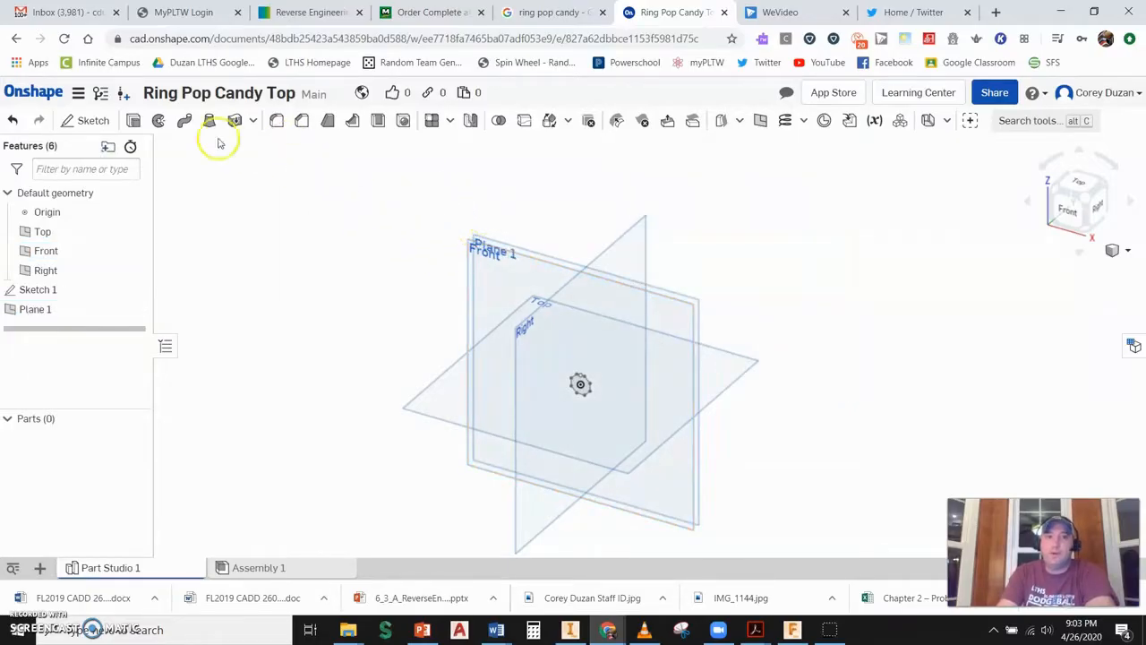
- Start a new sketch on Plane 1 and orient the view normal to it
left_click(93, 120)
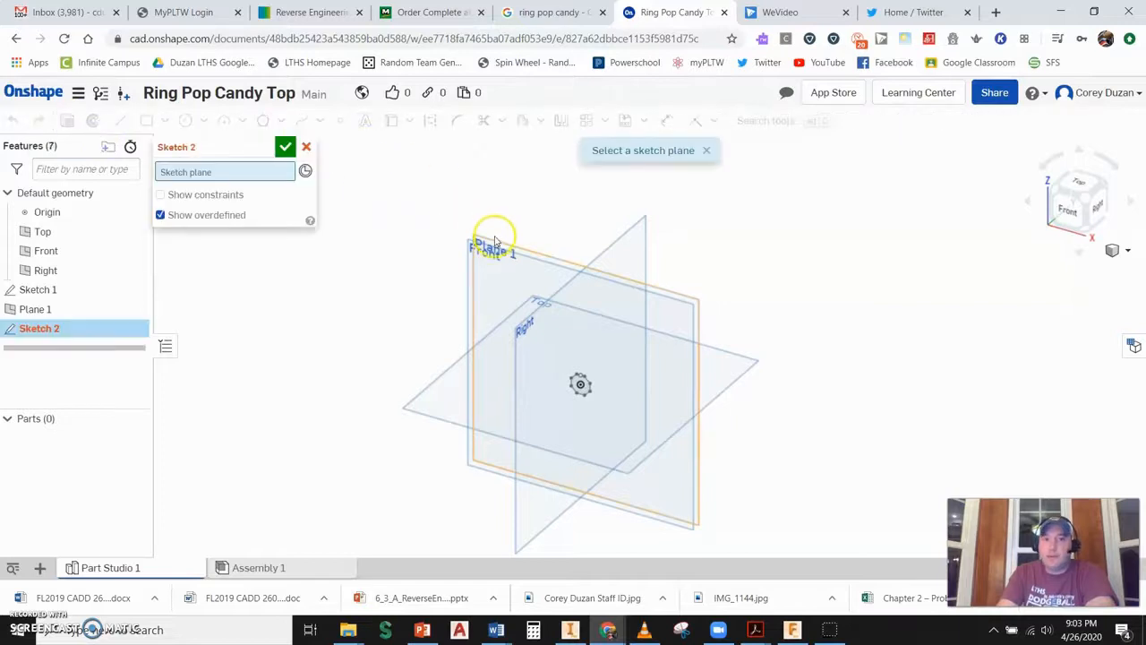
left_click(492, 239)
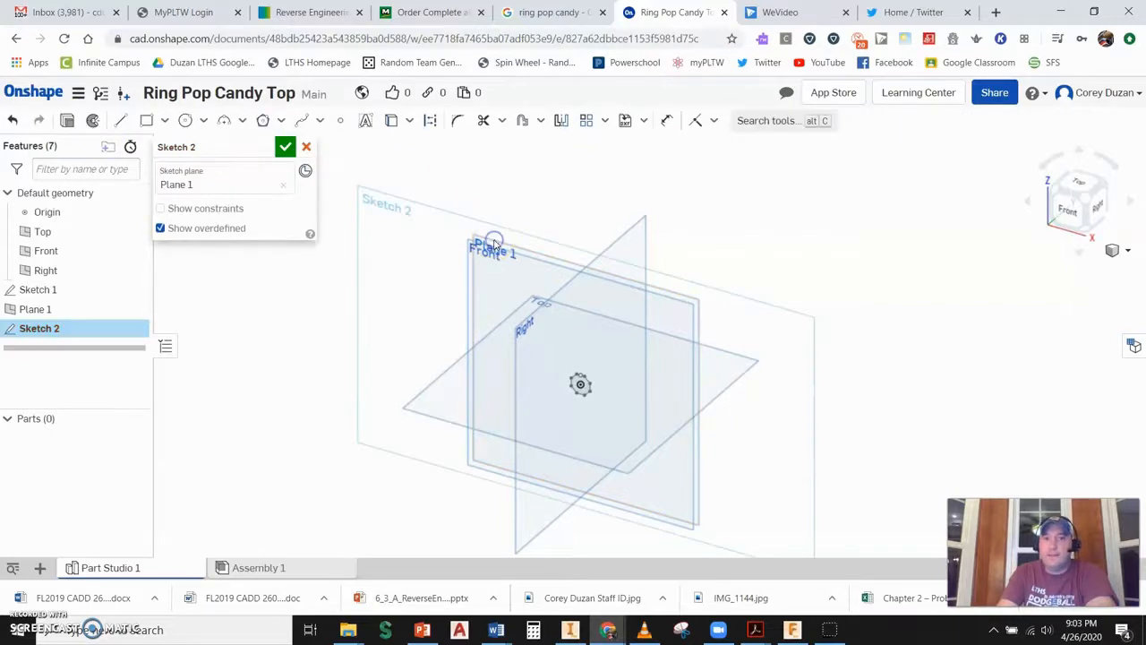
left_click(1077, 215)
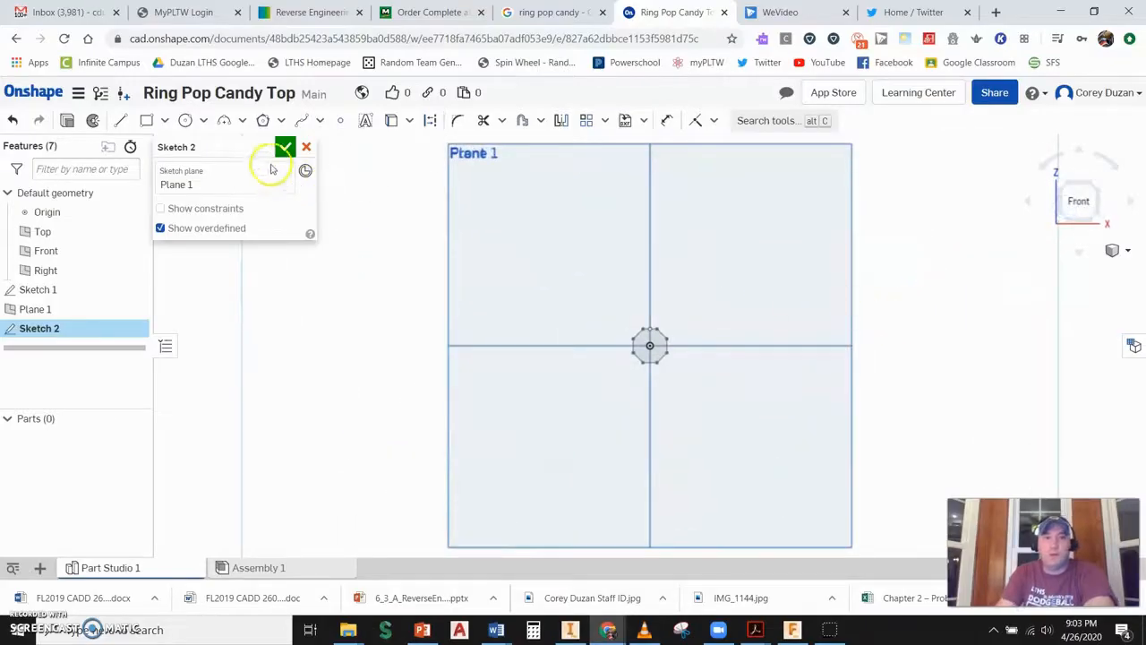
- Draw a larger inscribed eight-sided polygon centered on the origin
left_click(264, 125)
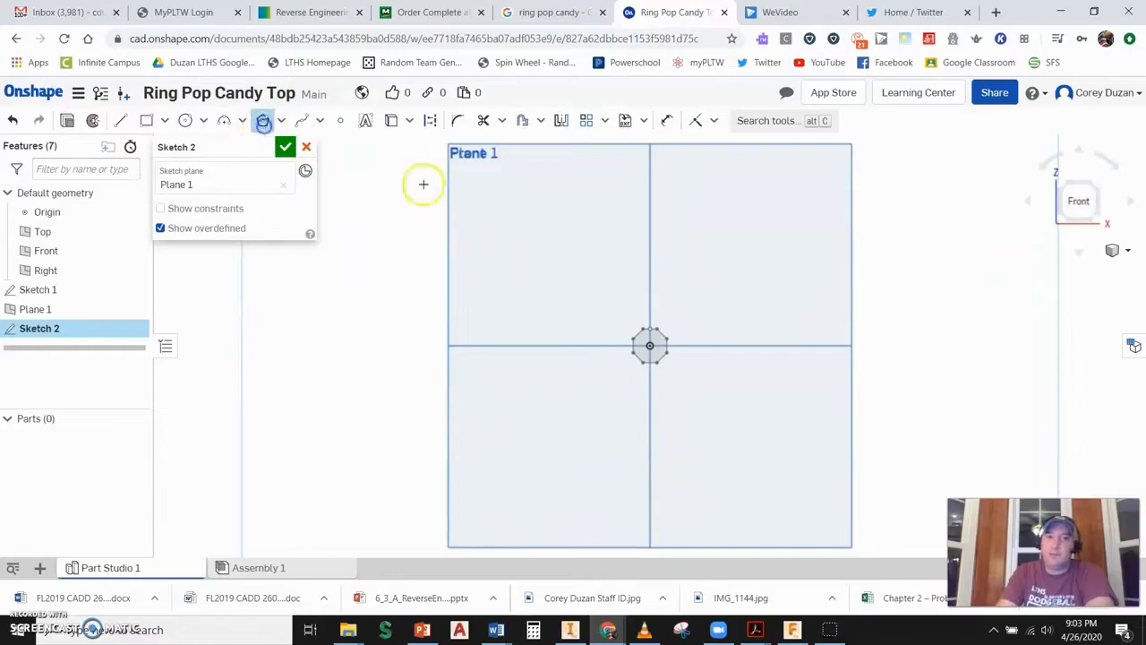
left_click(651, 347)
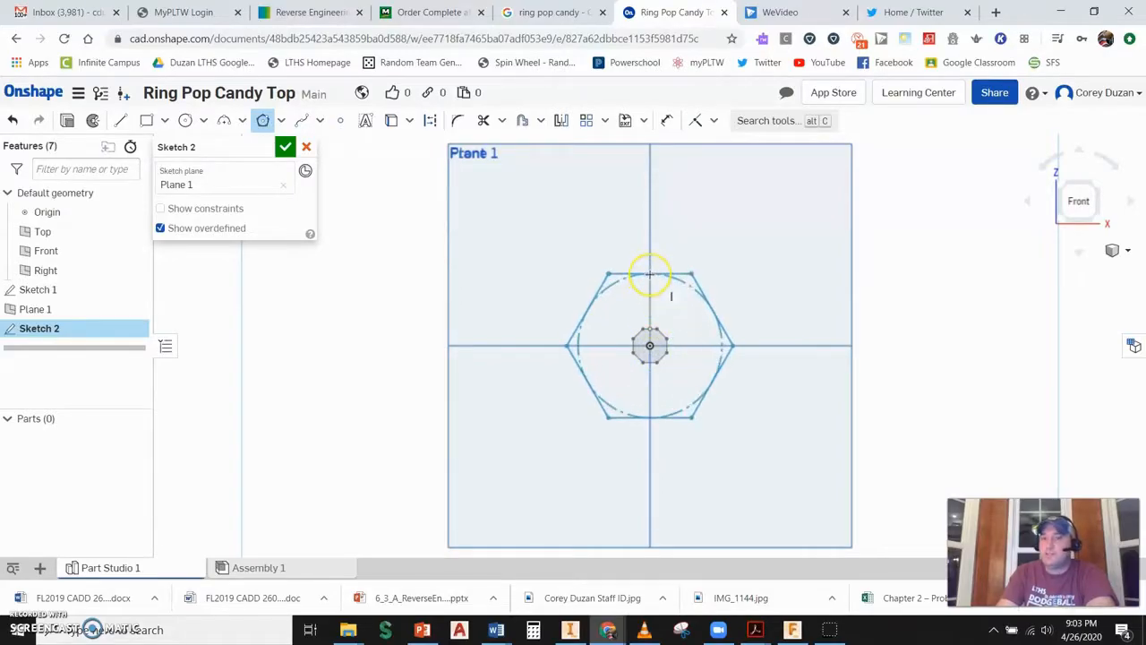
scroll(651, 274, "up", 2)
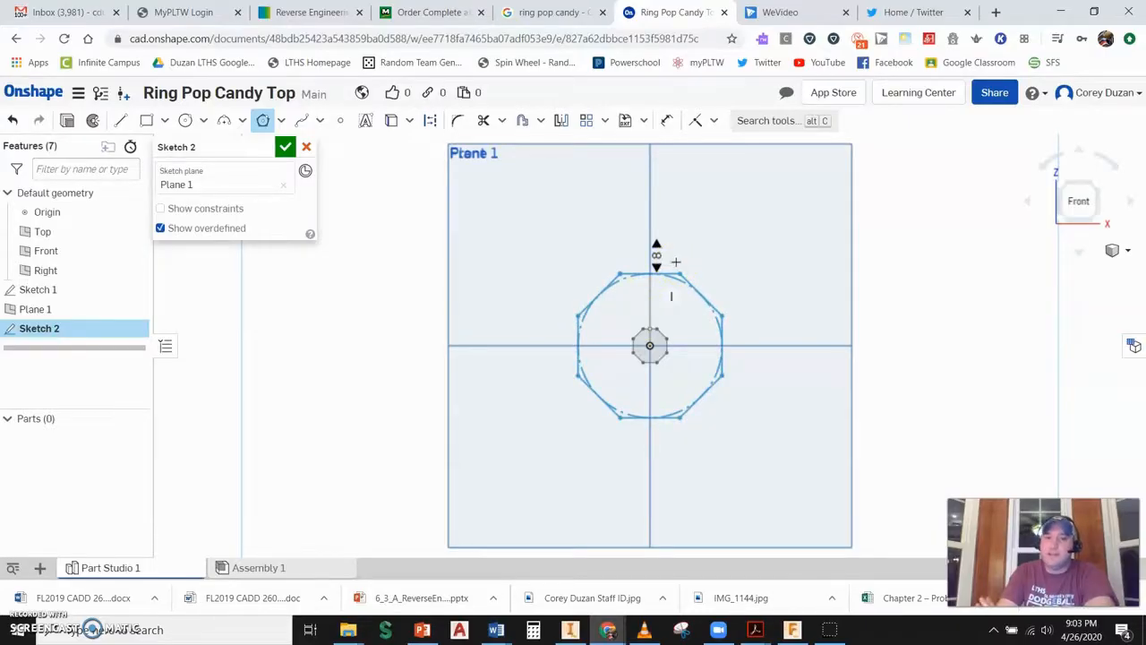
left_click(676, 261)
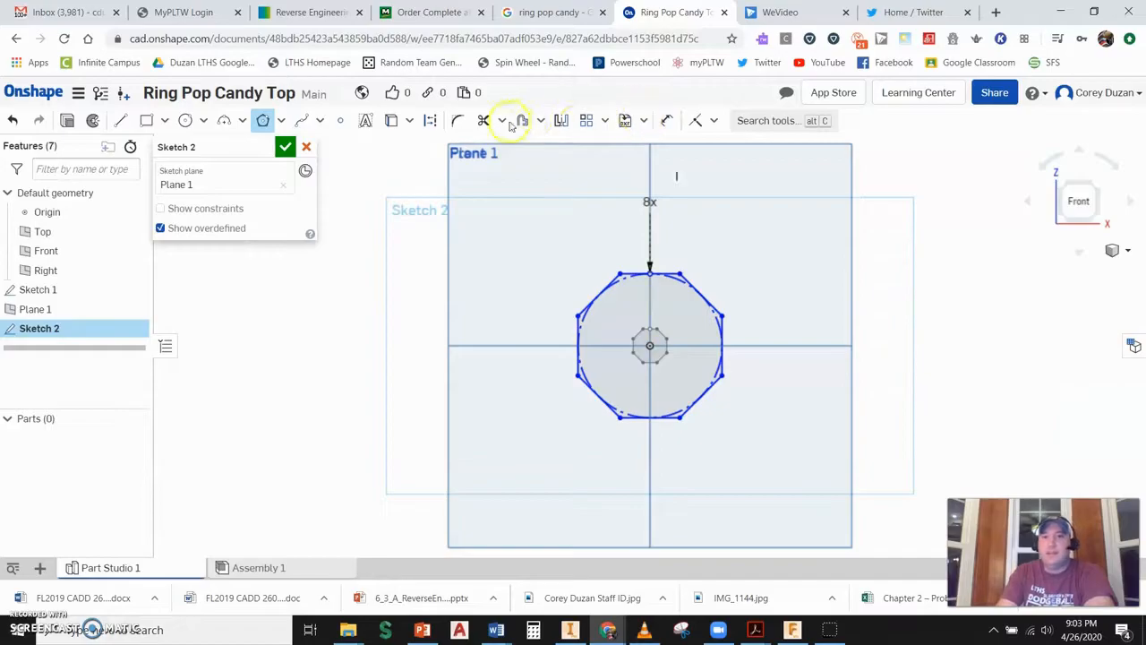
- Dimension the larger octagon's height across flats to 0.75 in and finish the sketch
left_click(666, 123)
left_click(670, 272)
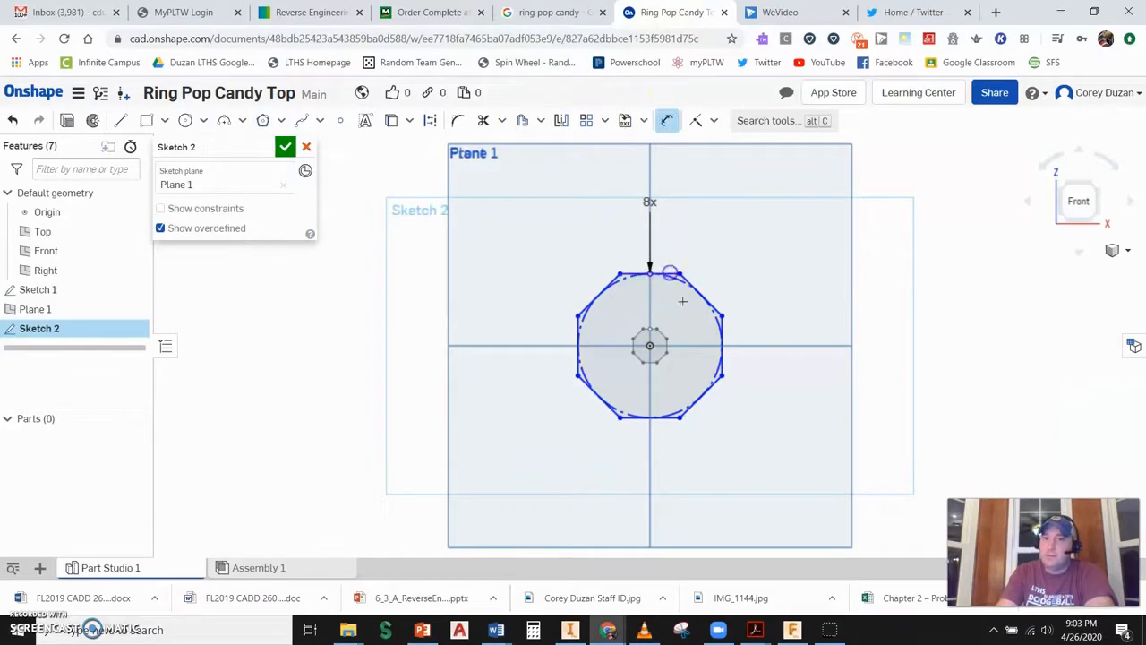
left_click(672, 417)
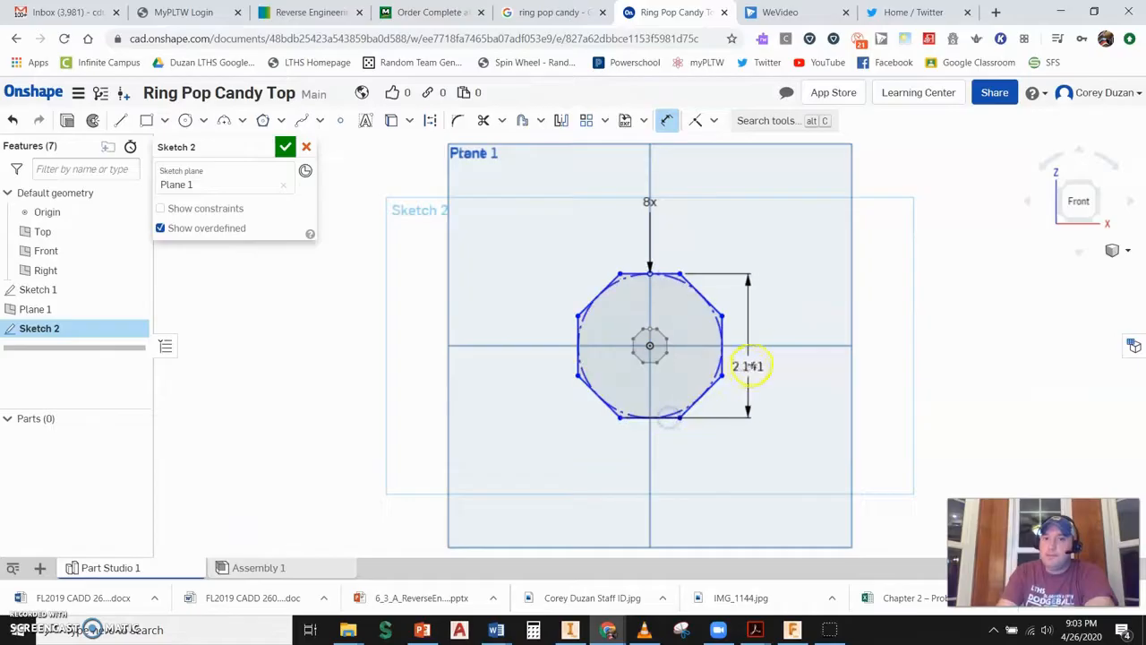
left_click(757, 385)
type("7")
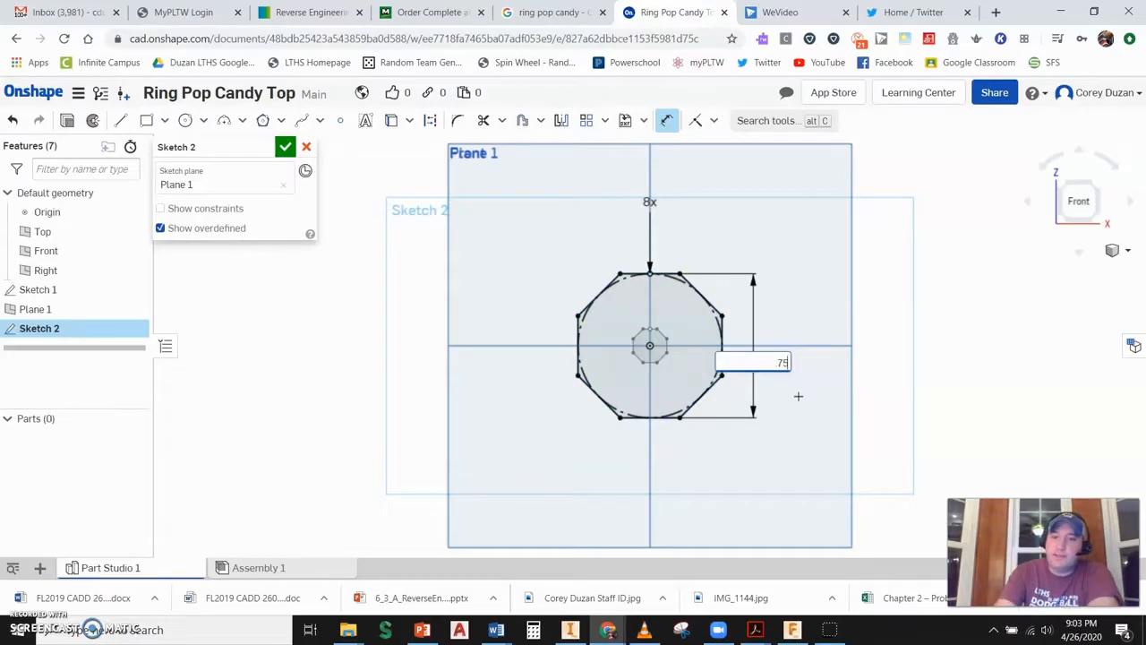
type("5")
key("Return")
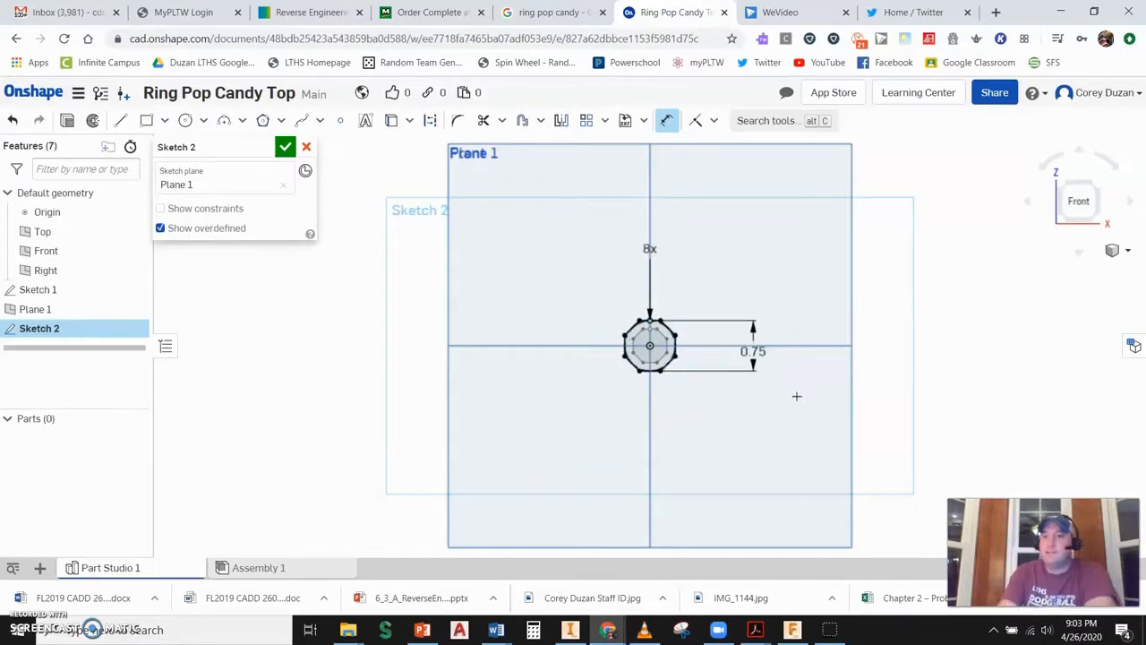
left_click(284, 146)
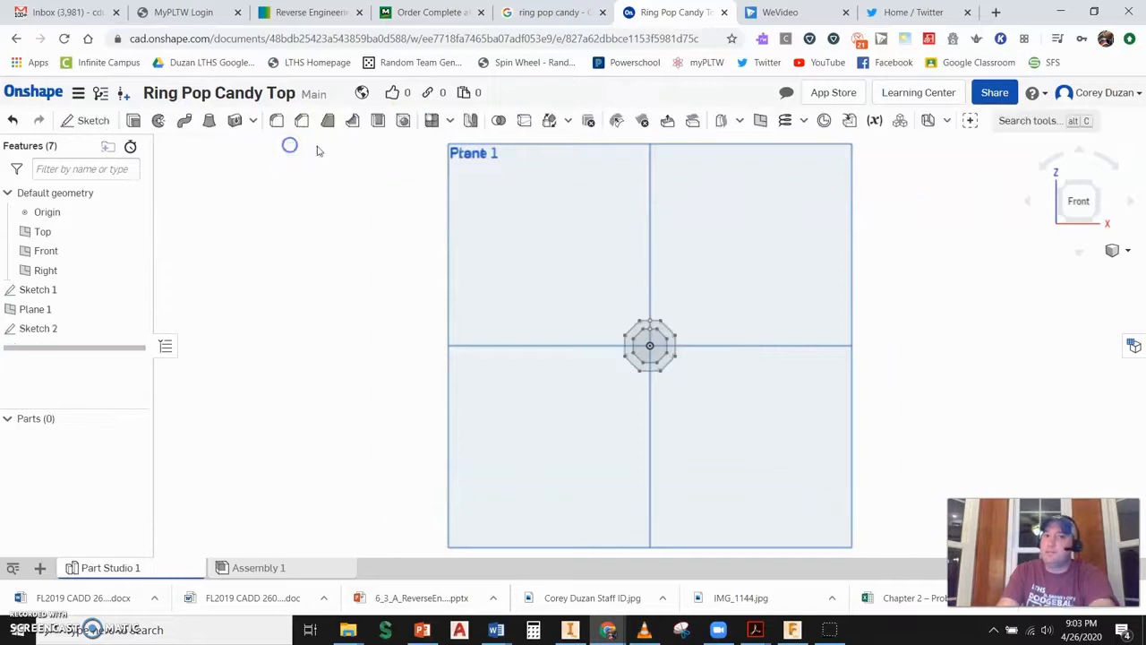
- Create an offset plane from Plane 1 with an offset distance of 0.75 in
left_click(1092, 183)
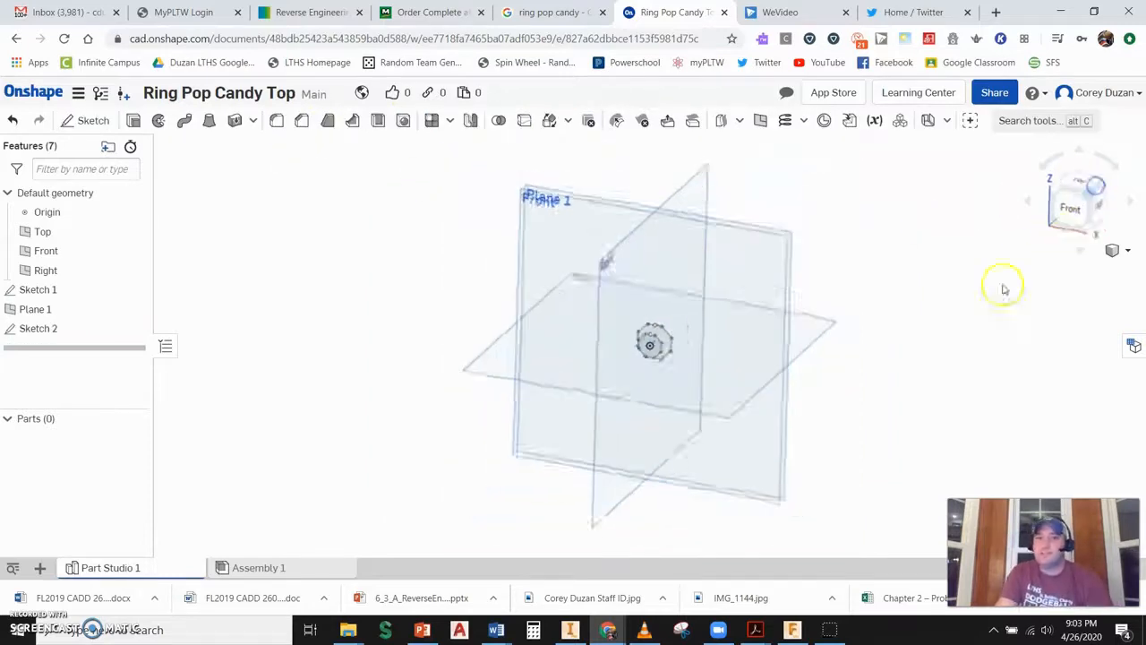
right_click_drag(683, 333, 554, 363)
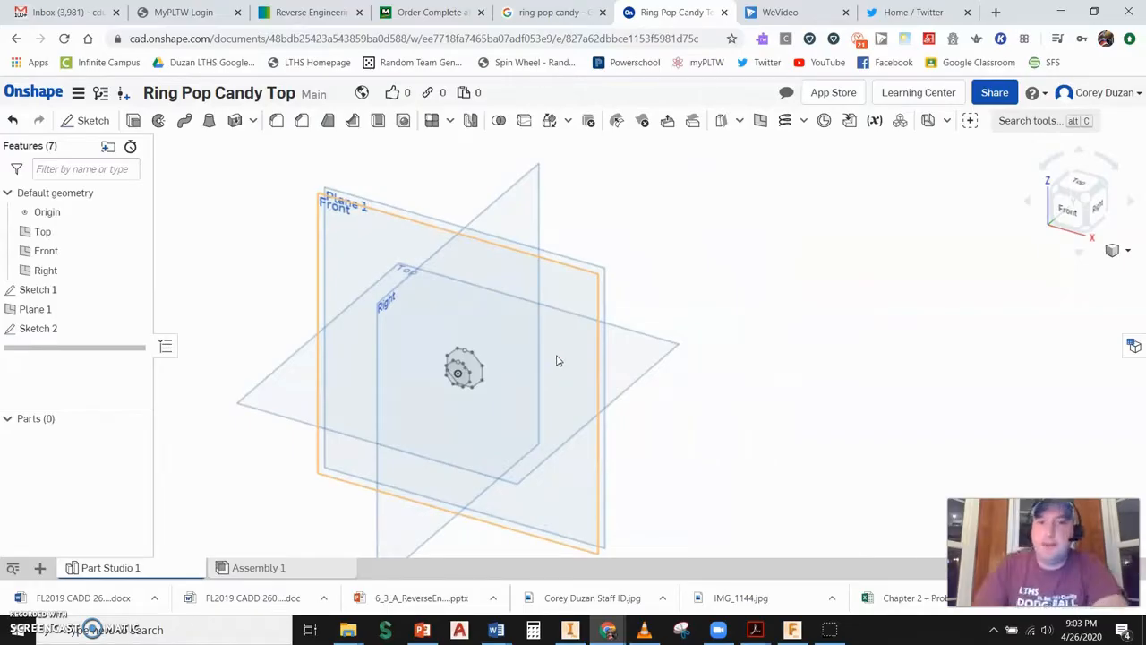
left_click(760, 120)
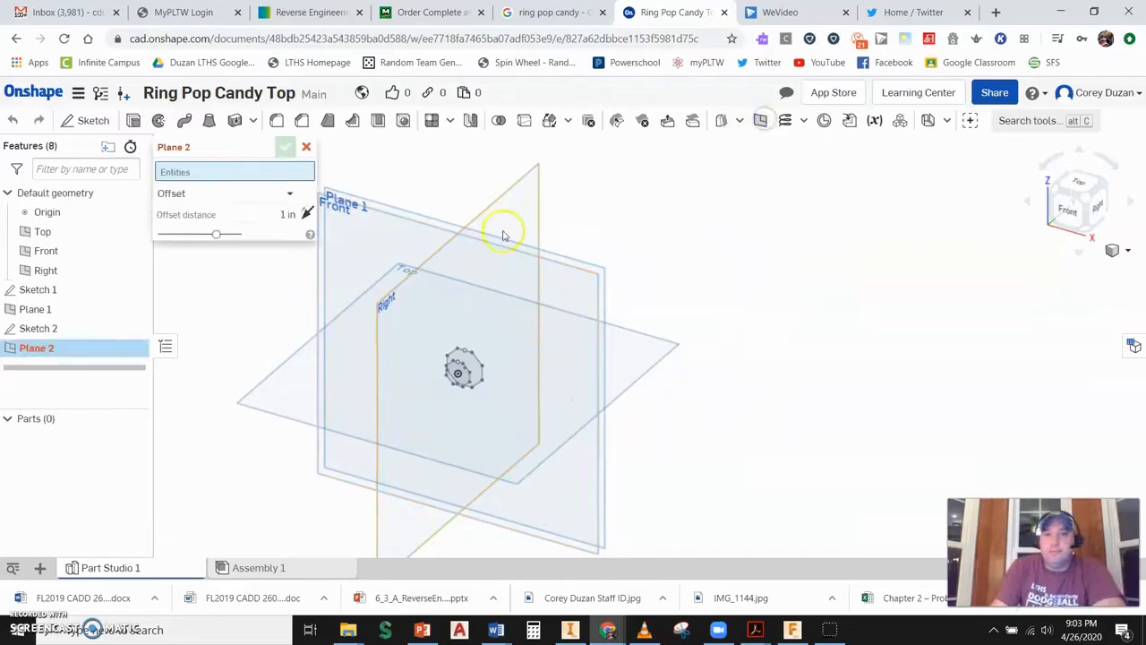
left_click(597, 269)
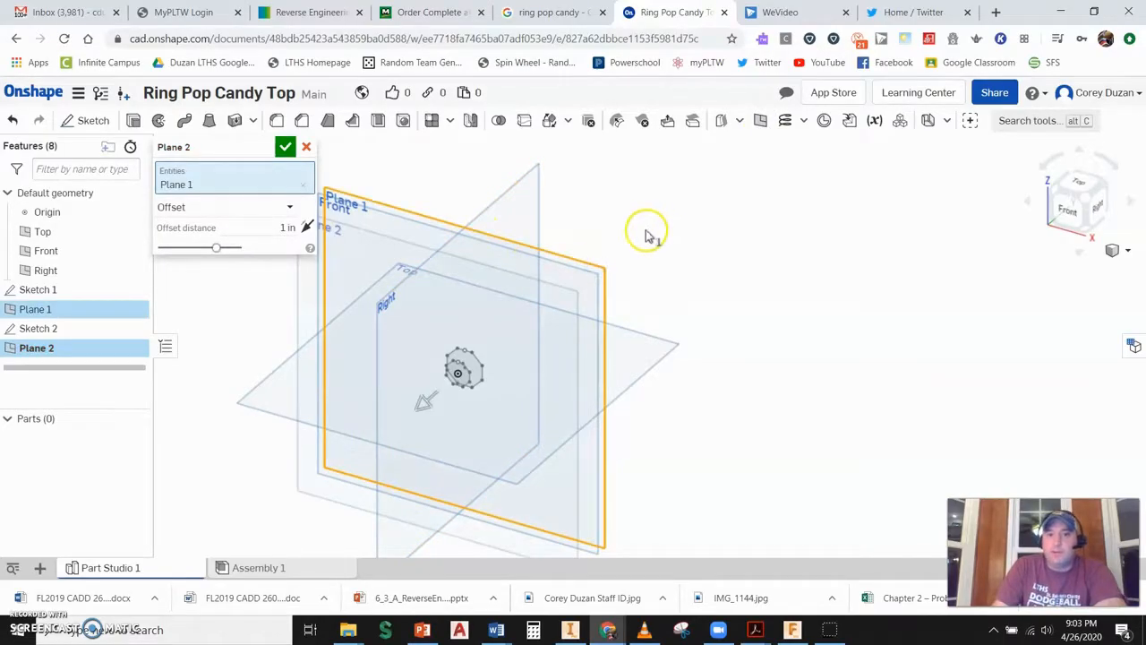
left_click_drag(425, 405, 872, 336)
type("7")
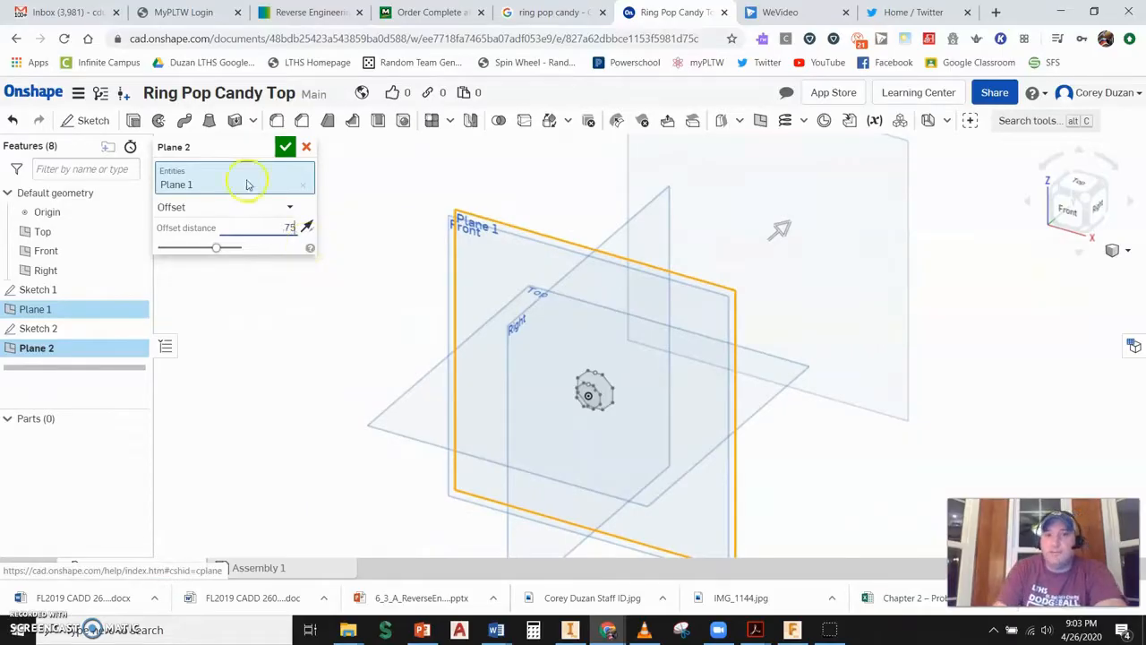
type("5")
left_click(285, 146)
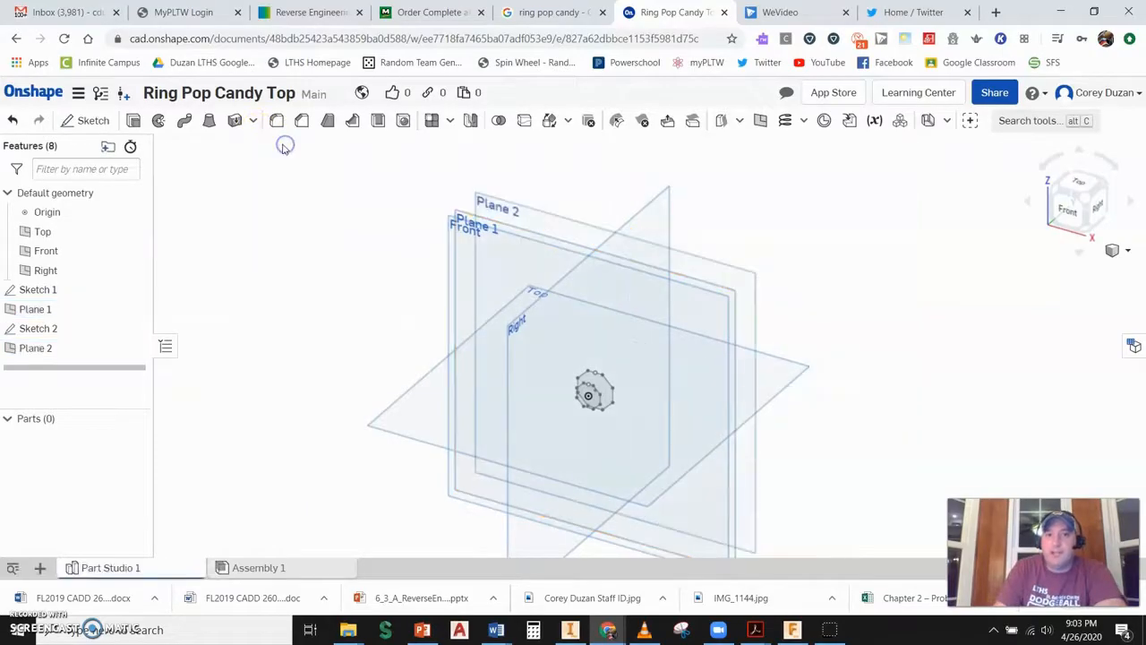
- Start a new sketch on Plane 2 and orient the view normal to it
left_click(105, 121)
left_click(525, 208)
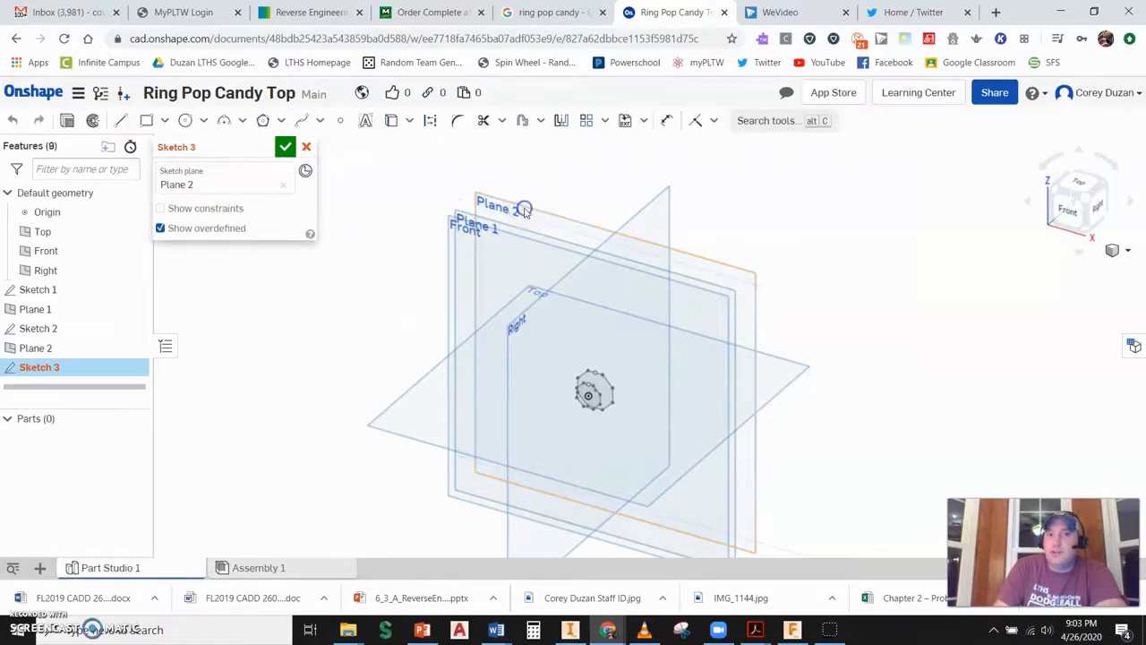
left_click(1074, 213)
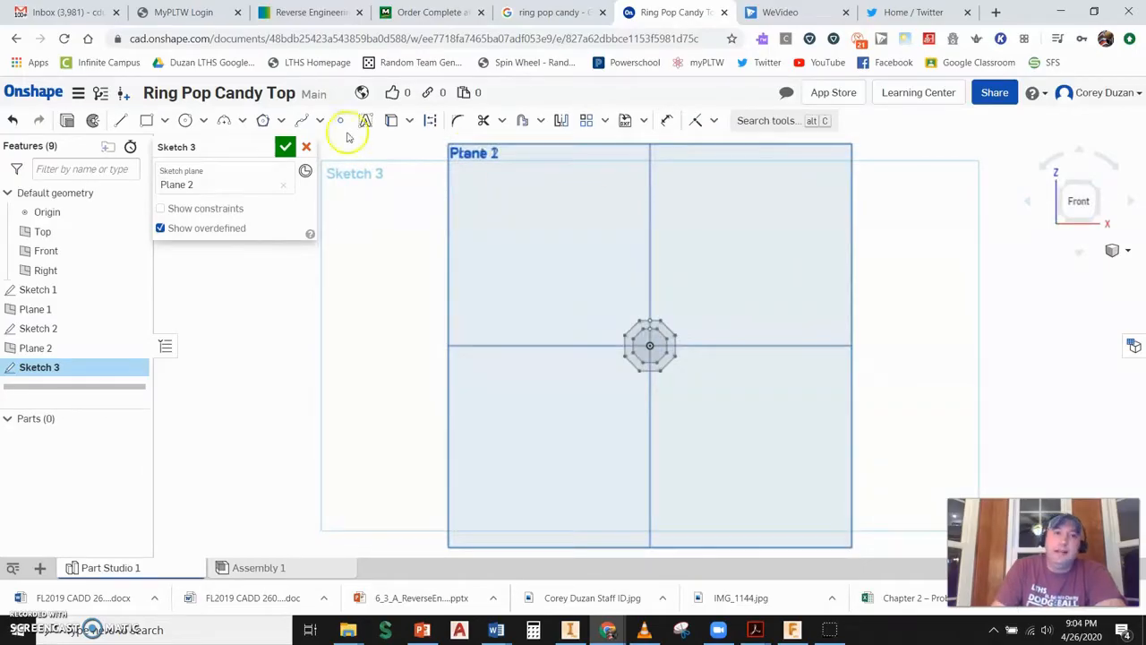
- Draw an inscribed eight-sided polygon centered on the origin on Plane 2
left_click(264, 121)
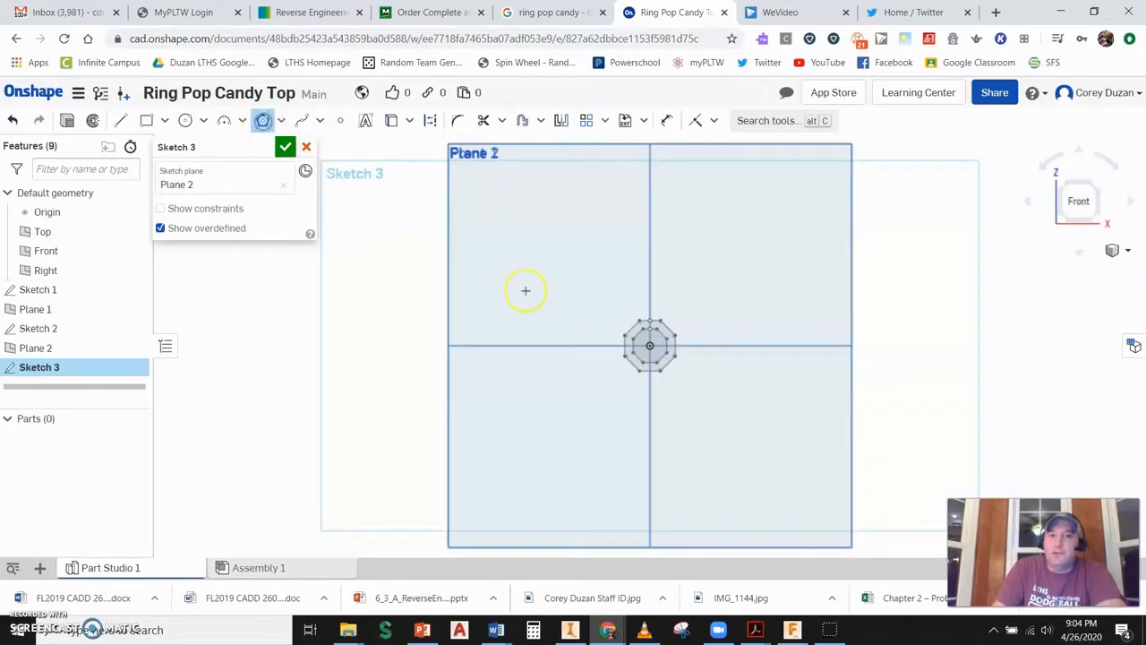
left_click(650, 346)
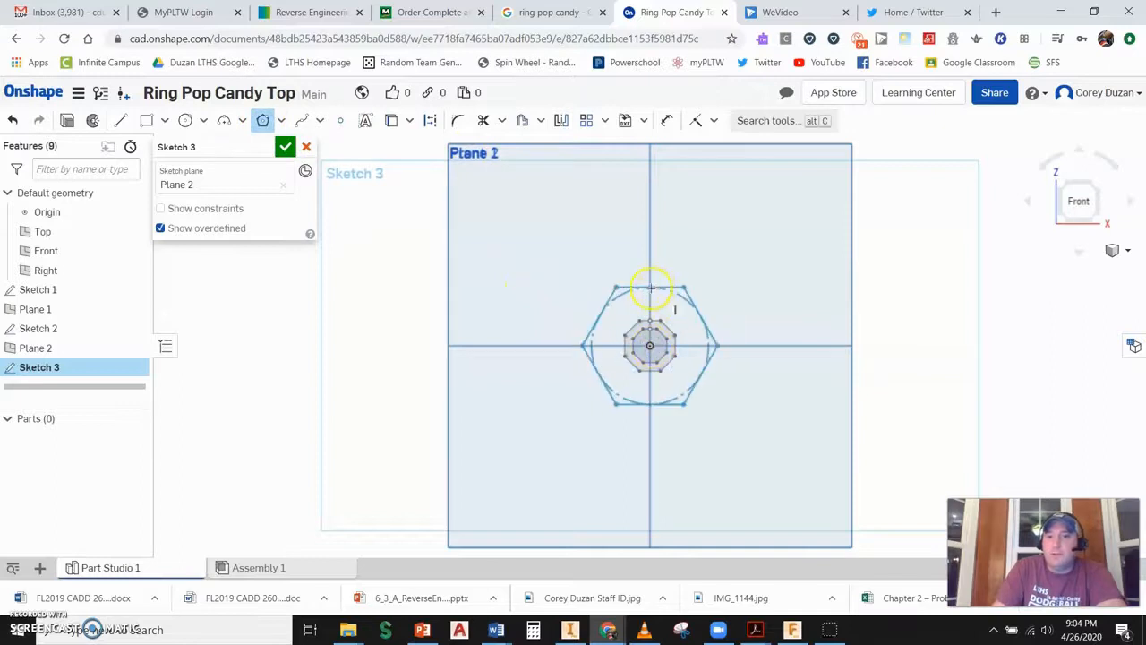
left_click(650, 284)
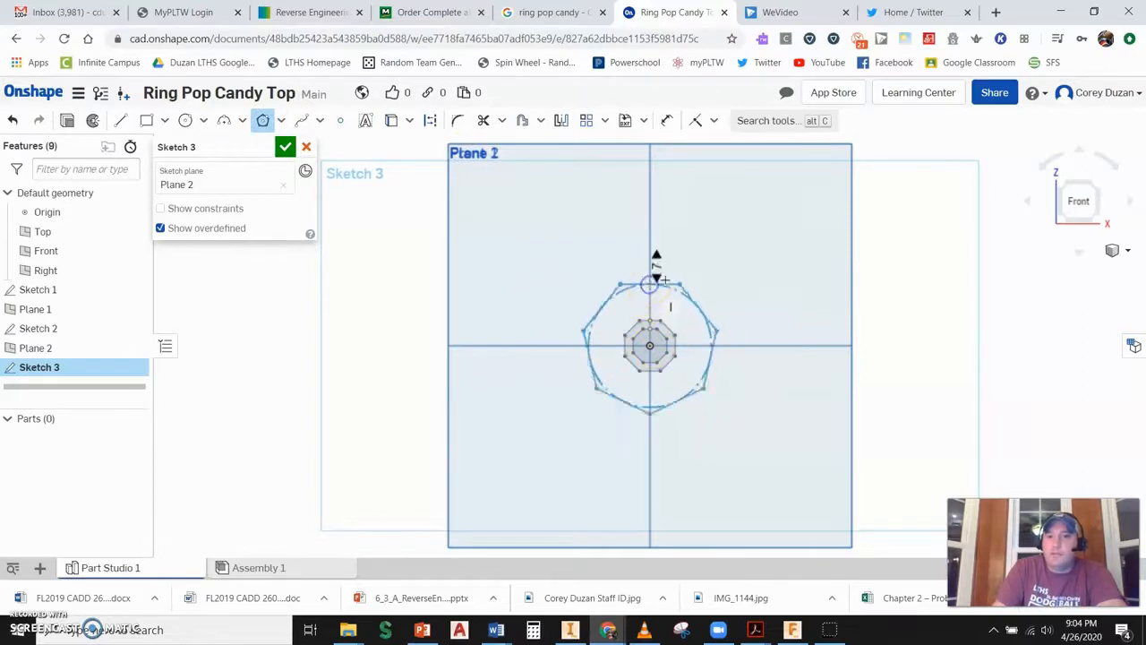
left_click(675, 277)
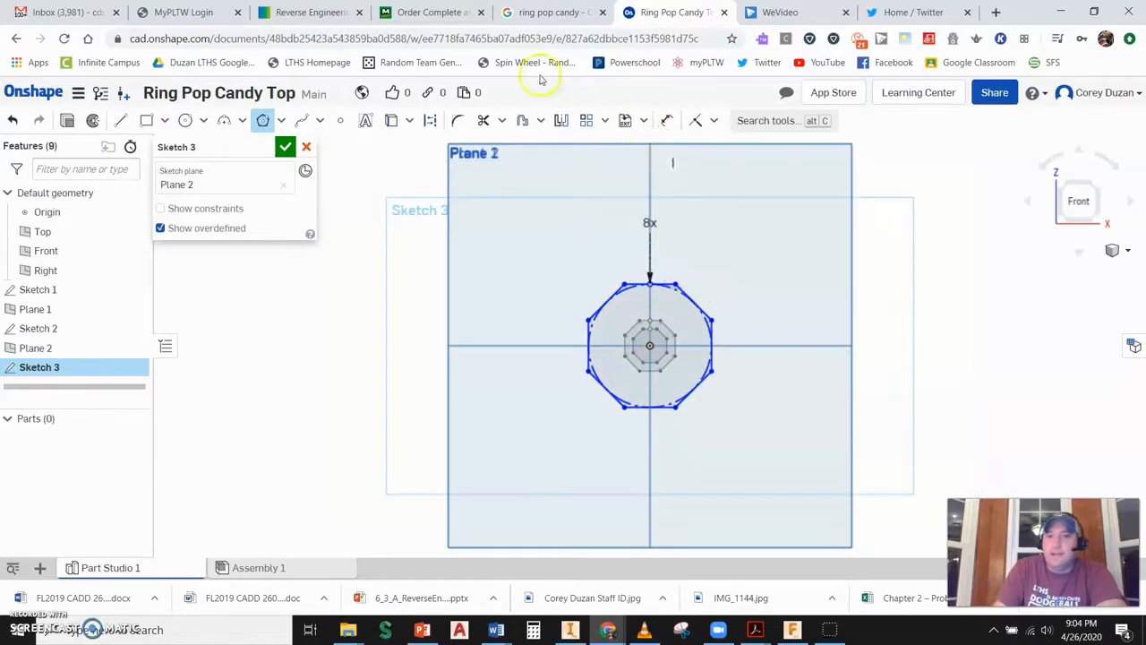
- Dimension the new octagon's height across flats to 0.5 in and finish the sketch
left_click(668, 121)
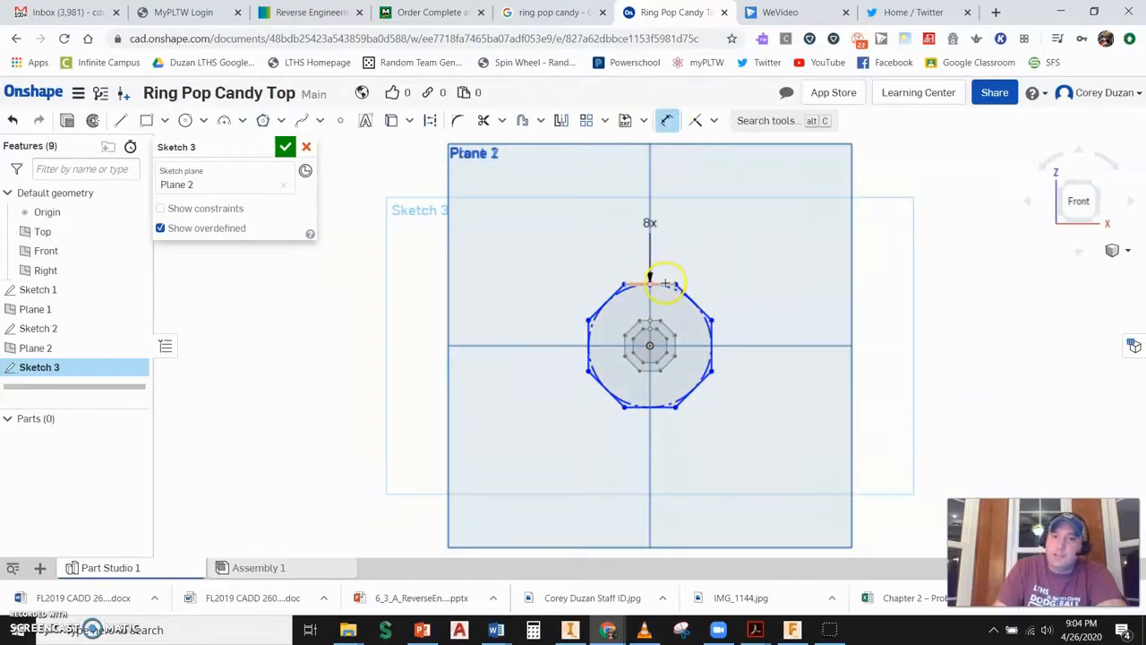
left_click(674, 408)
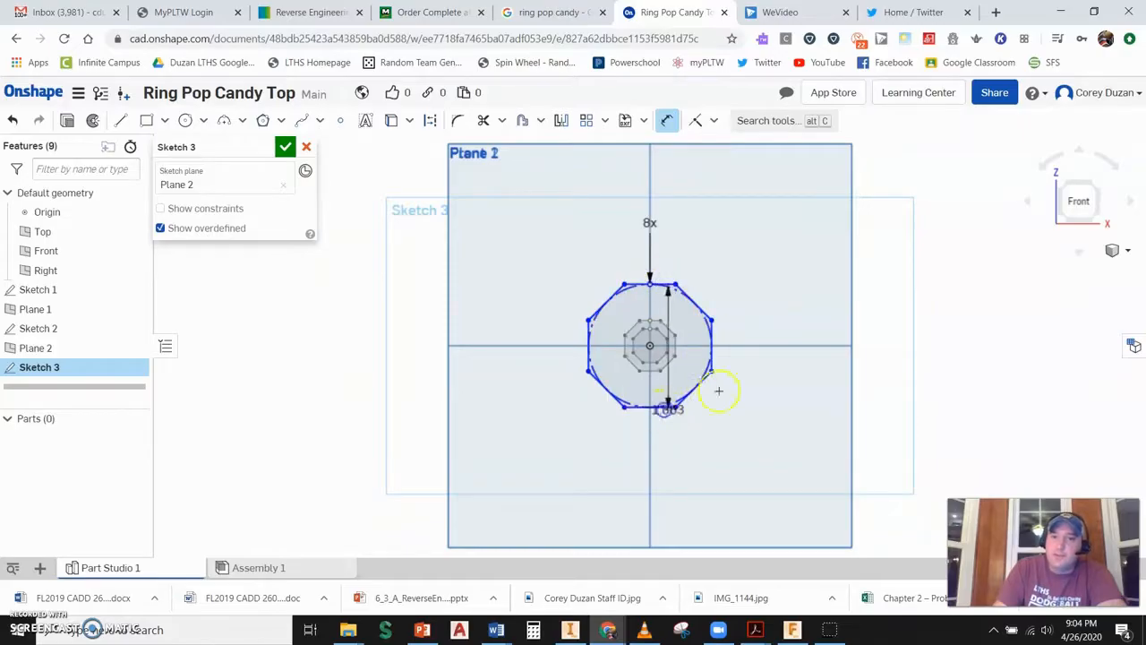
left_click(760, 371)
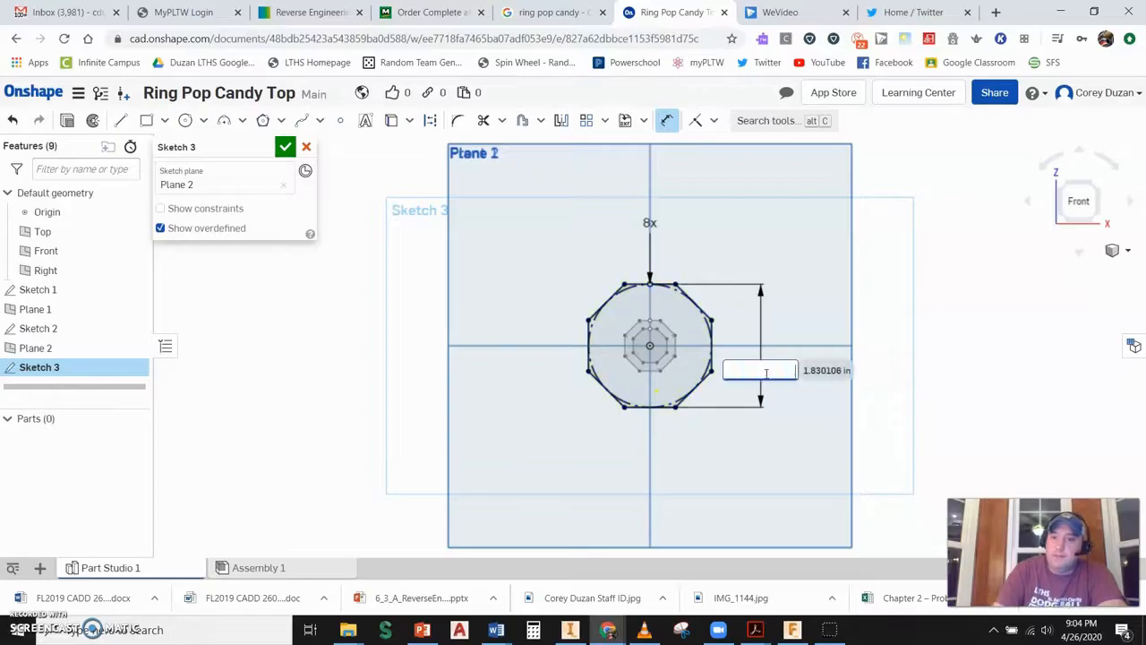
type(".5")
key("Return")
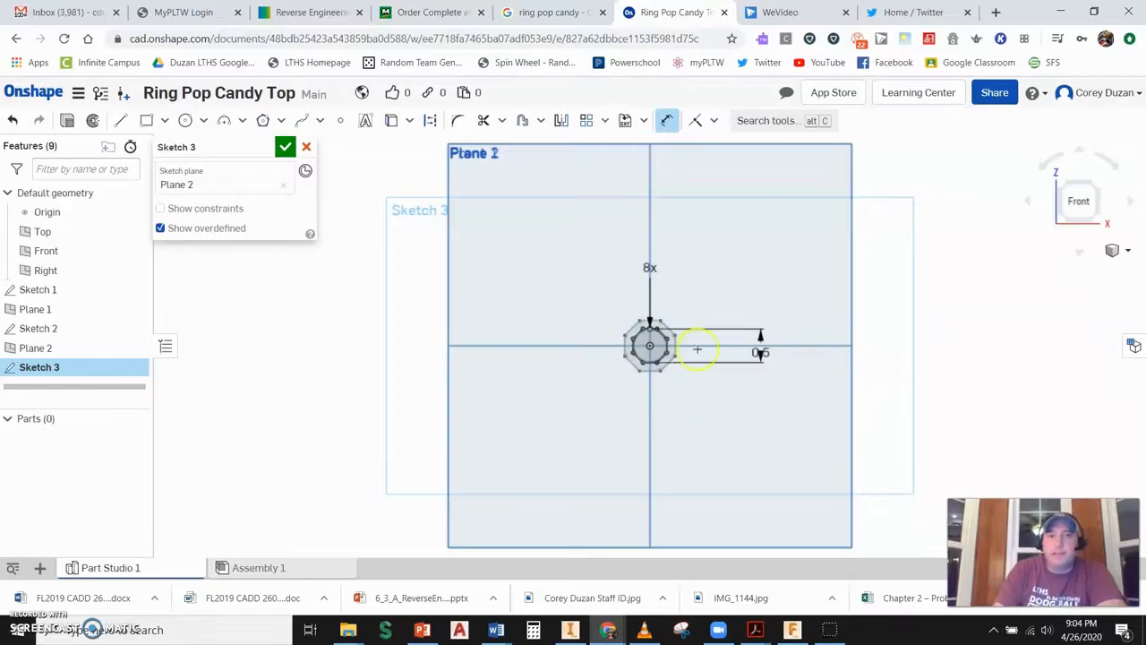
left_click(285, 146)
- Hide the Top, Front and Right planes along with Plane 1 and Plane 2
left_click(1098, 184)
scroll(708, 345, "up", 5)
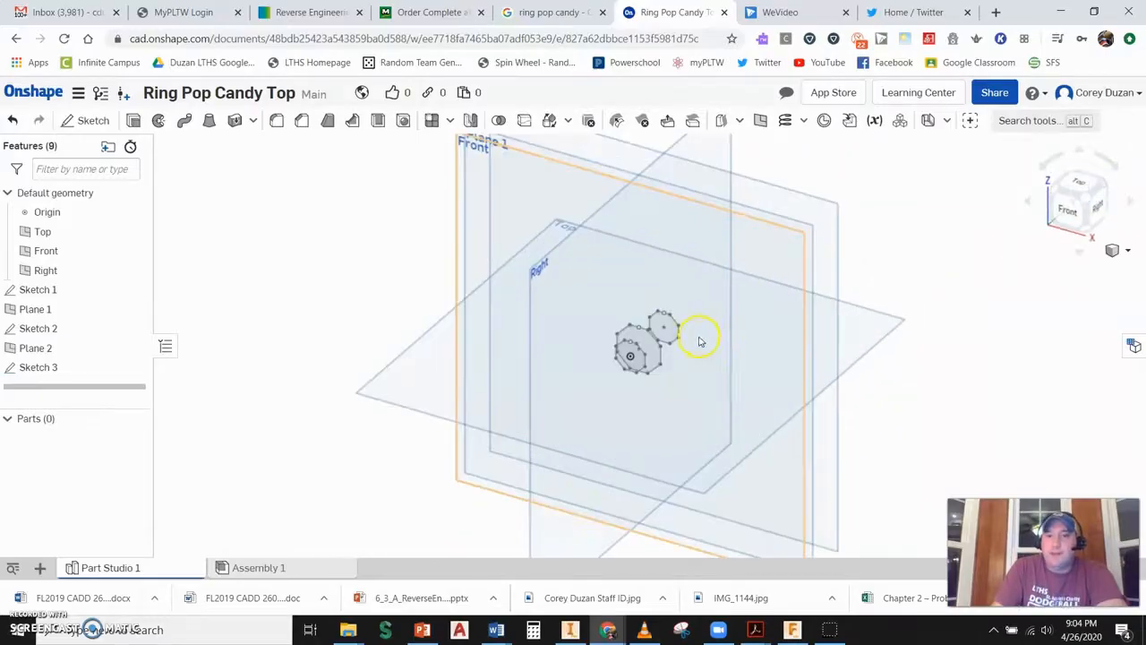
scroll(635, 342, "down", 2)
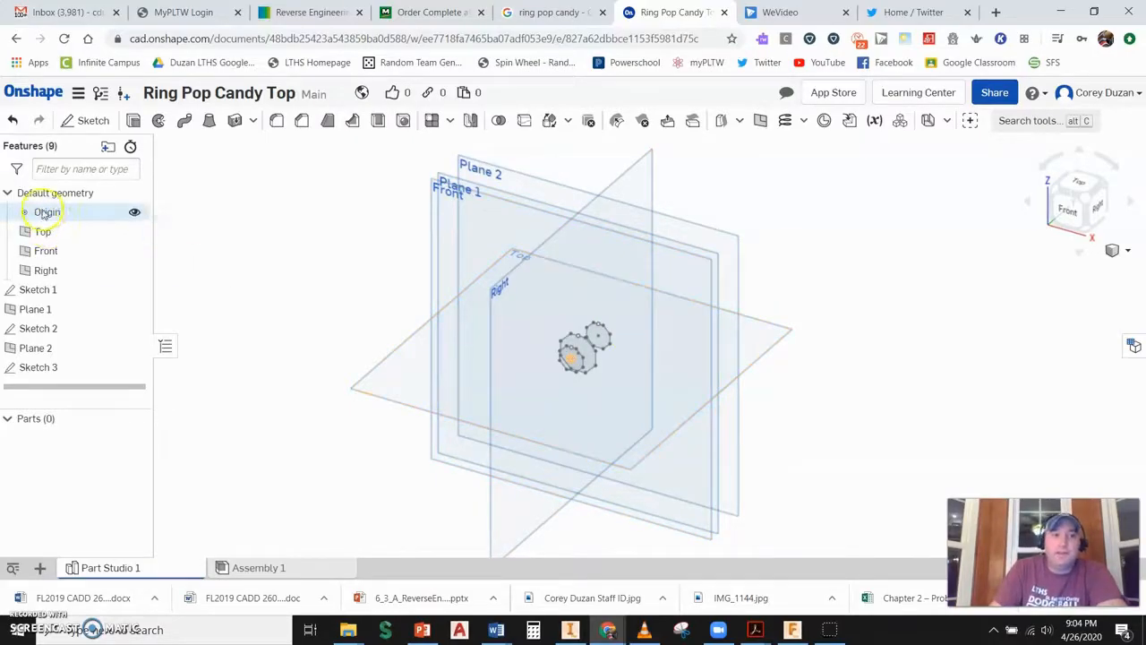
left_click(134, 231)
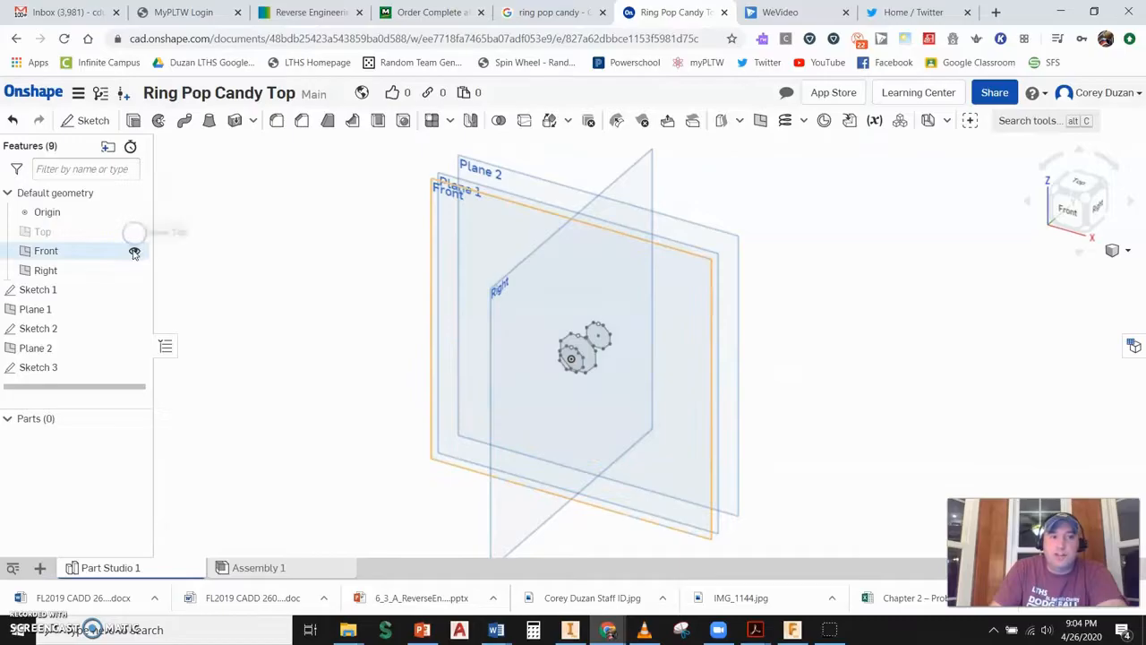
left_click(133, 251)
left_click(133, 269)
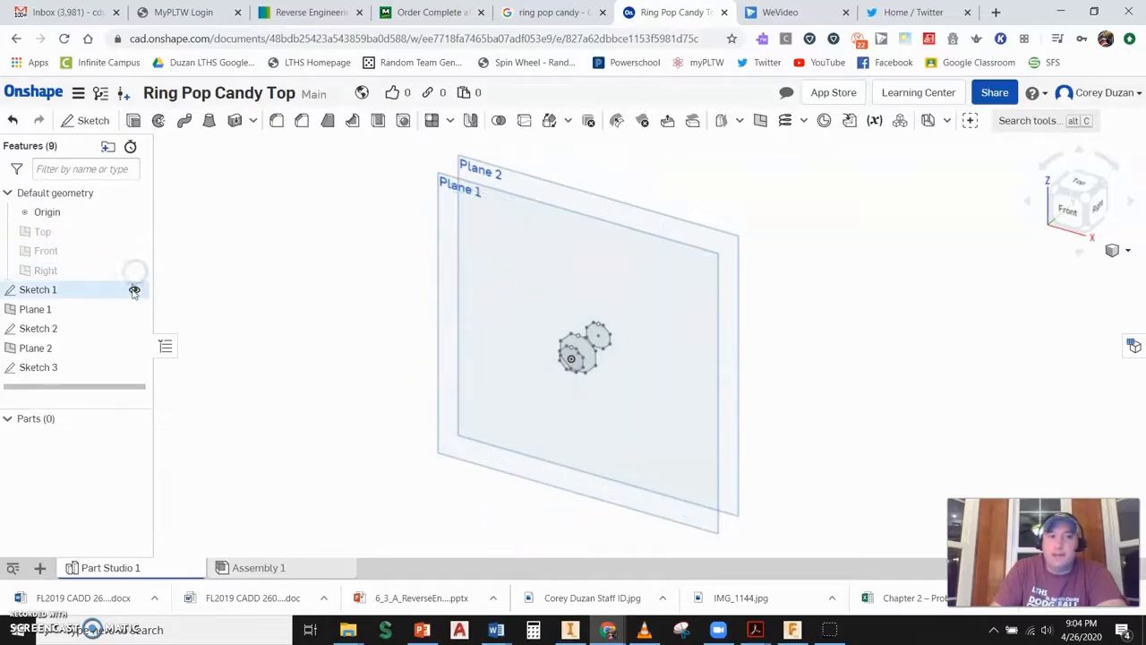
left_click(134, 309)
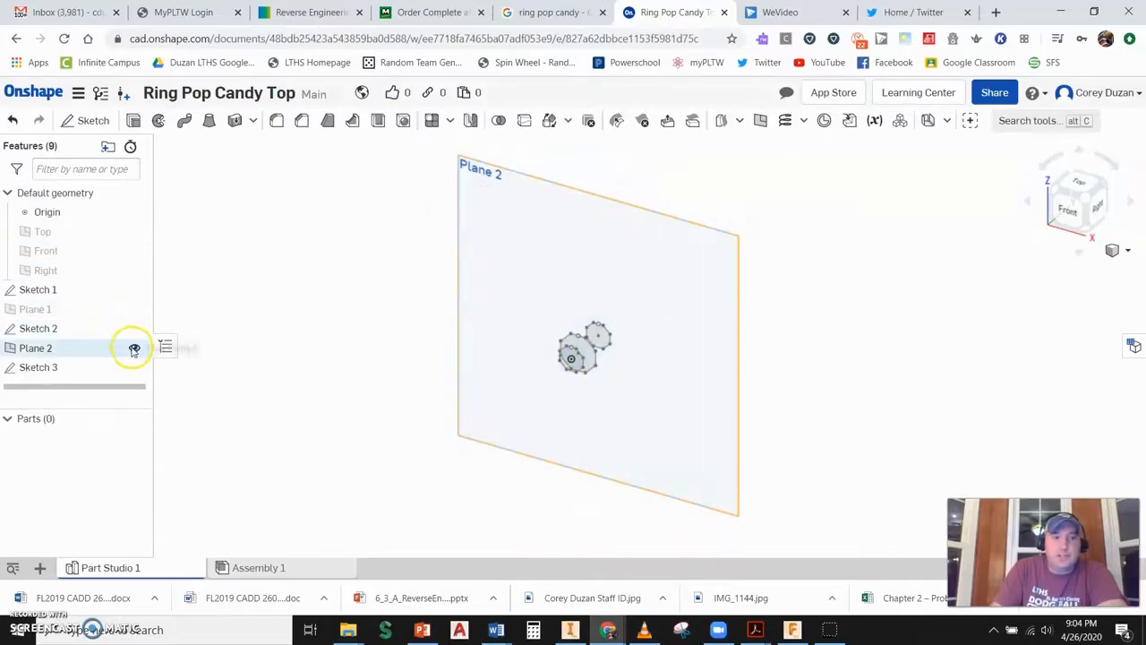
left_click(134, 347)
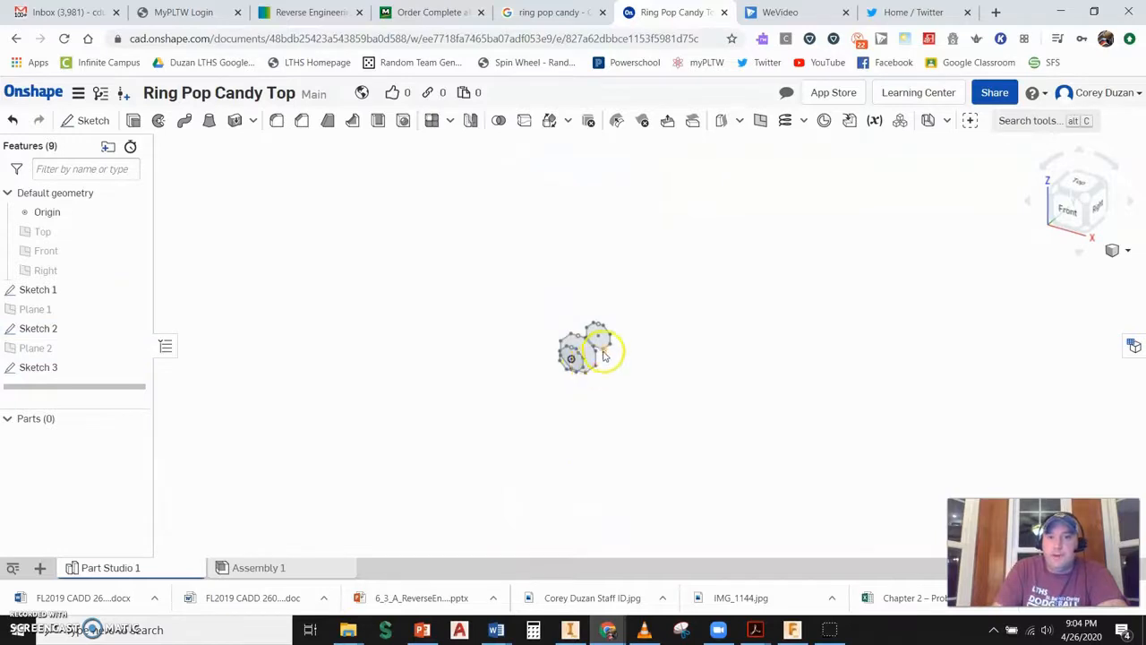
scroll(601, 367, "up", 6)
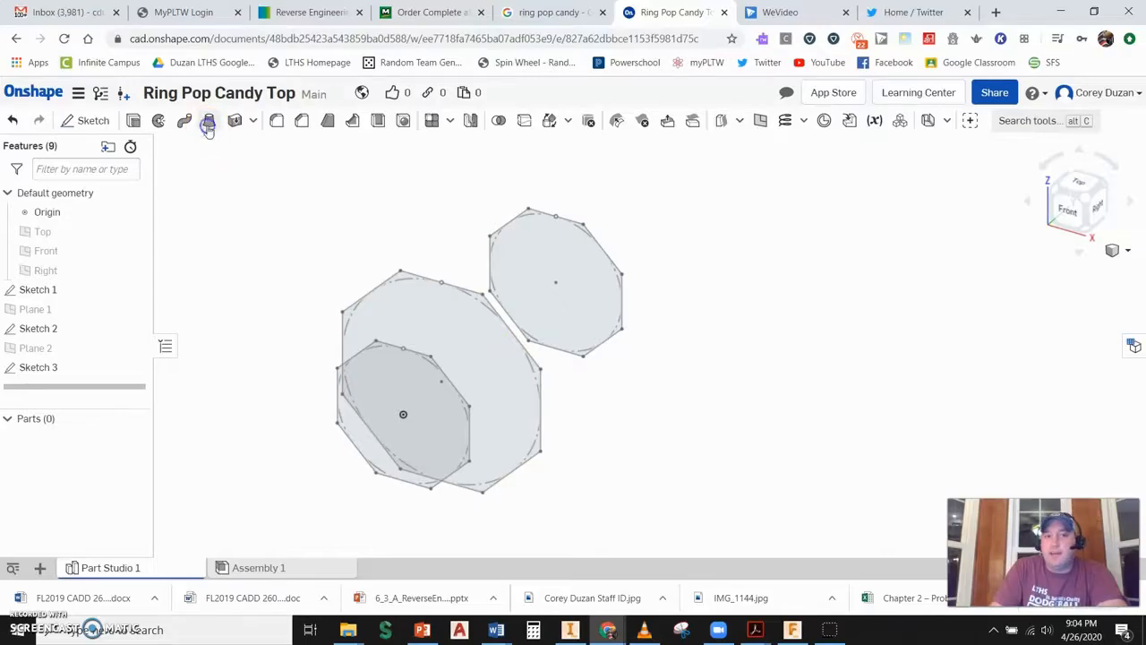
- Loft a solid between the octagon profiles of Sketch 1 and Sketch 2
left_click(208, 122)
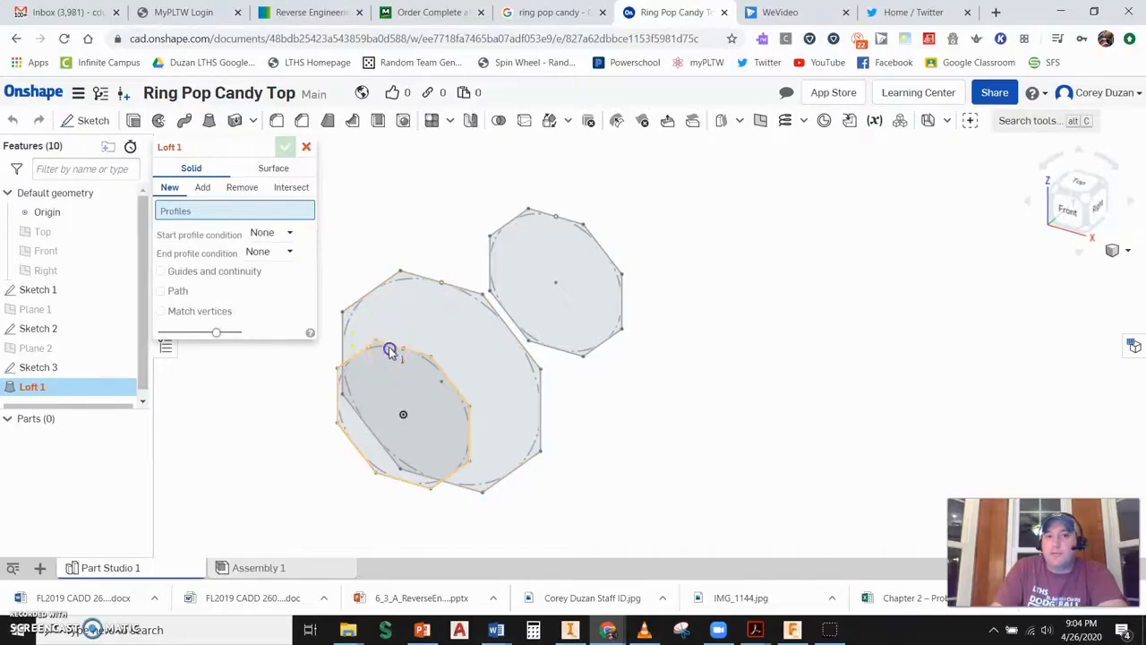
left_click(390, 349)
left_click(426, 281)
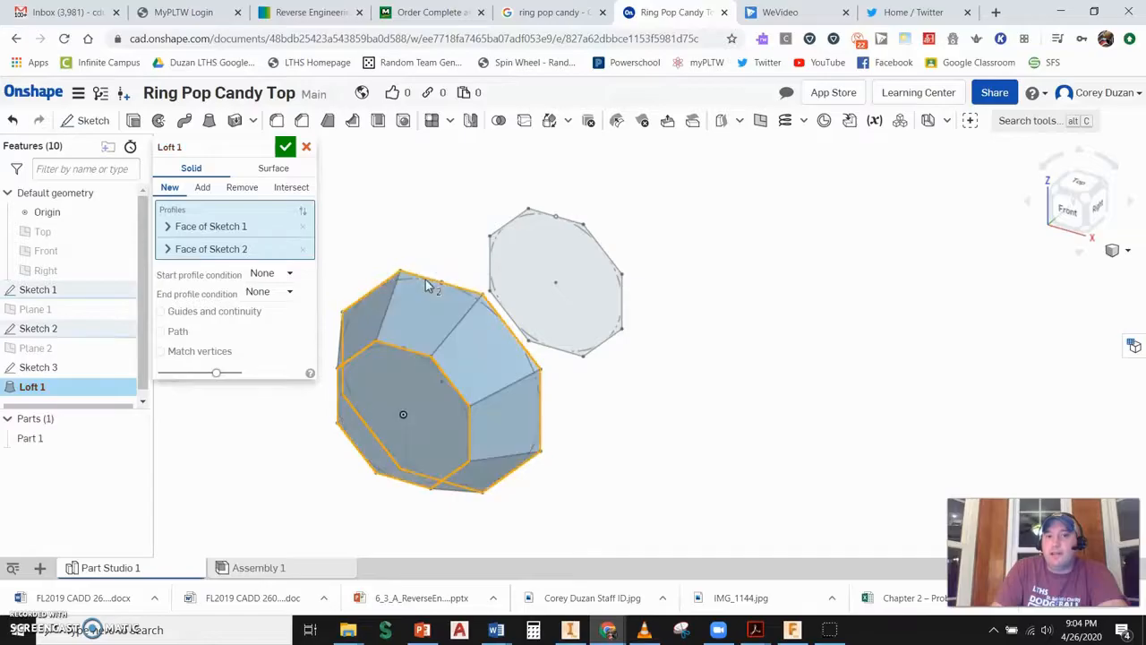
left_click(284, 146)
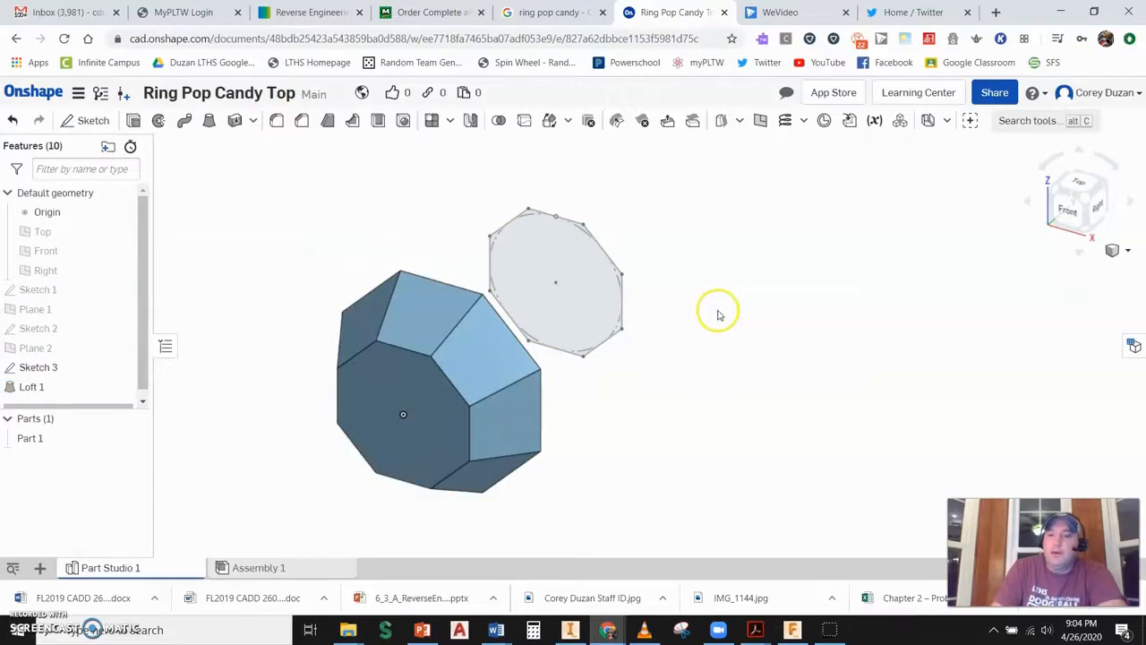
- Loft from the first loft's end face to the Sketch 3 octagon, adding to the part
mouse_move(725, 300)
right_mouse_down()
mouse_move(678, 294)
mouse_move(609, 327)
mouse_move(608, 350)
mouse_move(678, 346)
mouse_move(705, 367)
right_mouse_up()
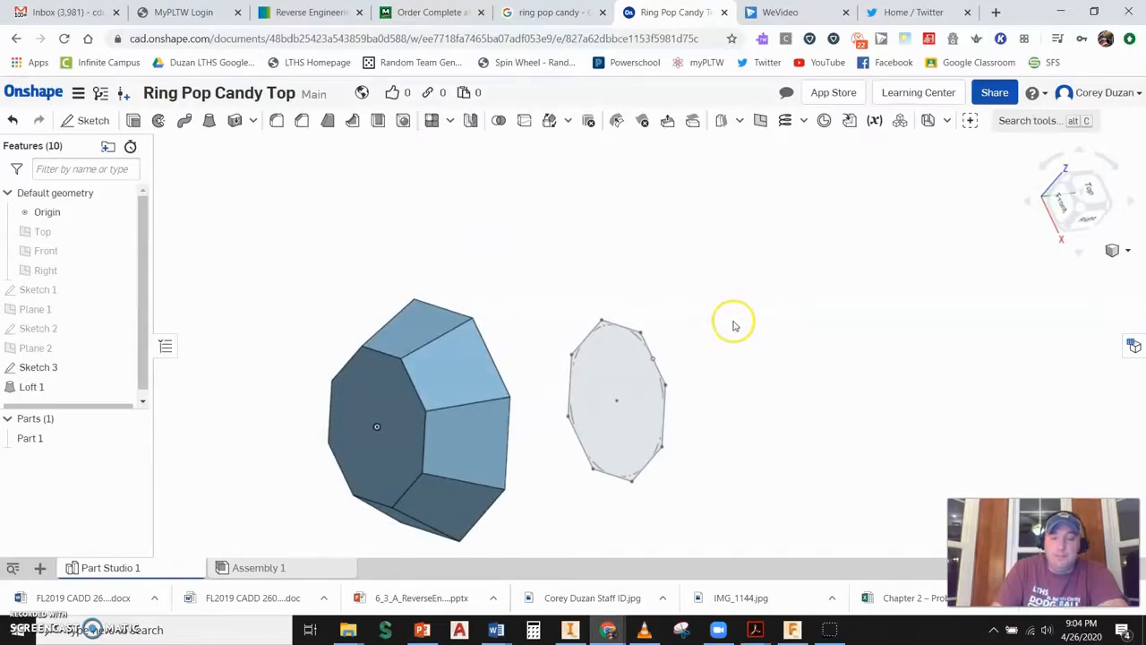
mouse_move(735, 325)
right_mouse_down()
mouse_move(614, 343)
mouse_move(644, 343)
mouse_move(645, 355)
right_mouse_up()
middle_click_drag(727, 349, 721, 299)
left_click(209, 122)
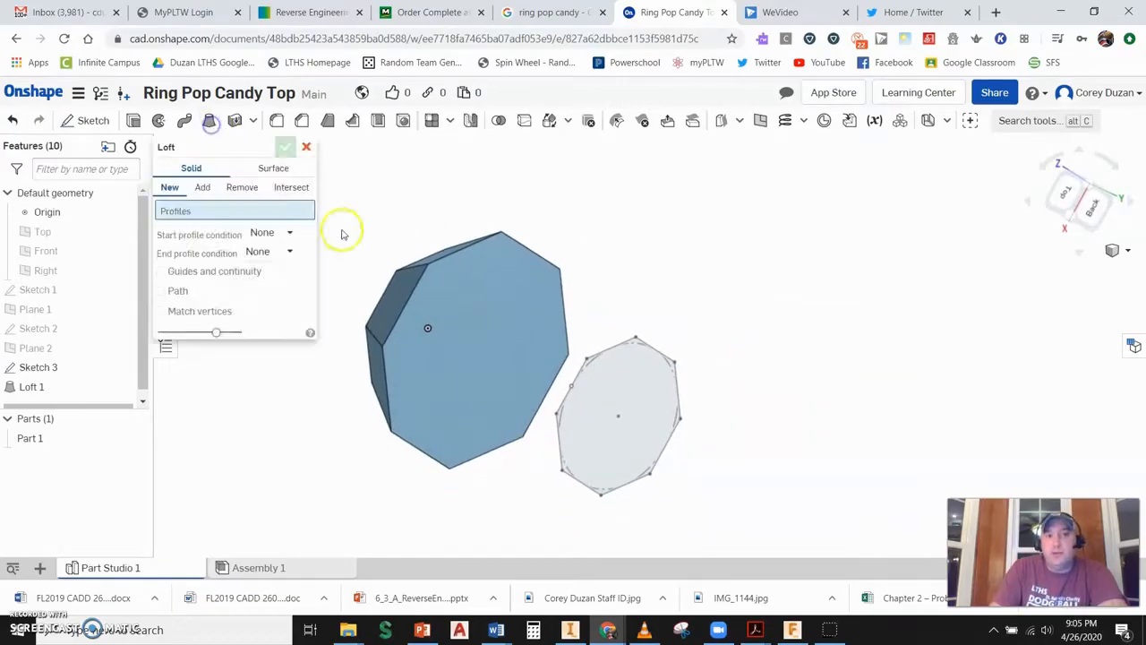
left_click(531, 285)
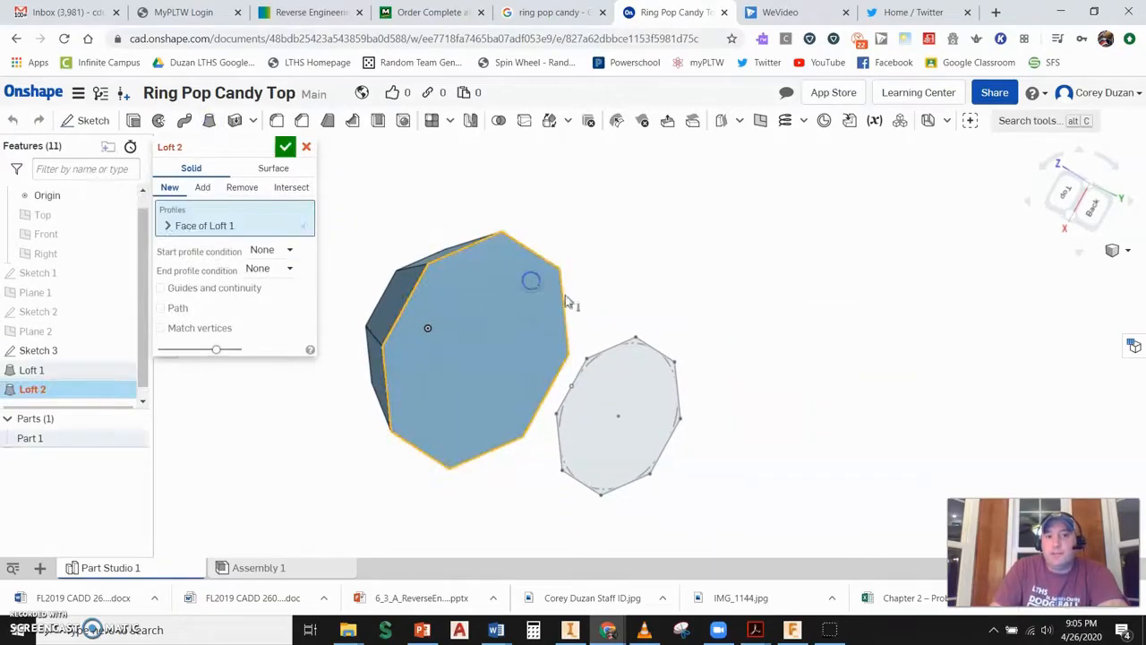
left_click(627, 344)
left_click(285, 147)
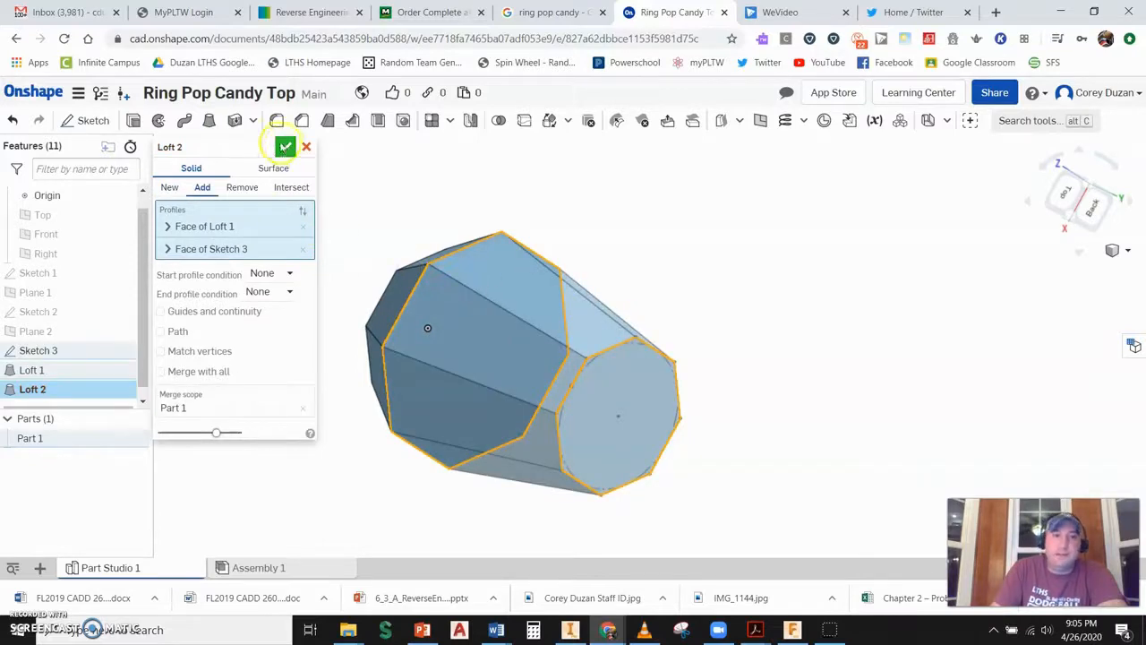
- Sketch a 0.1875 in diameter circle centered on the end face of the second loft and finish the sketch
mouse_move(492, 350)
right_mouse_down()
mouse_move(630, 379)
mouse_move(495, 370)
right_mouse_up()
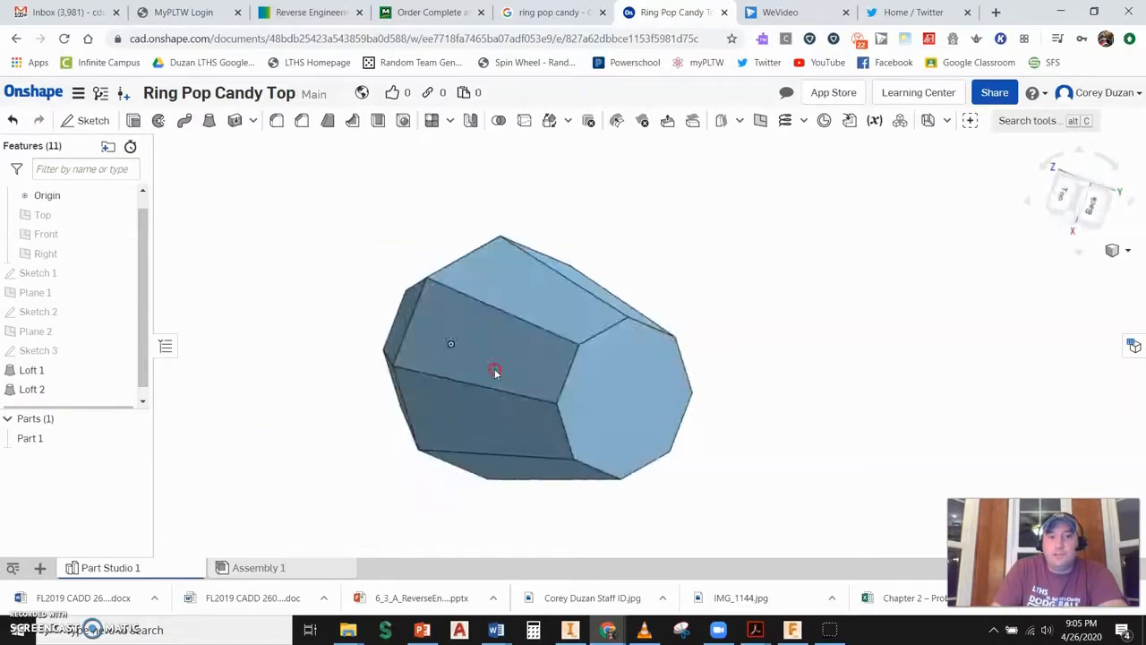
left_click(79, 120)
left_click(614, 374)
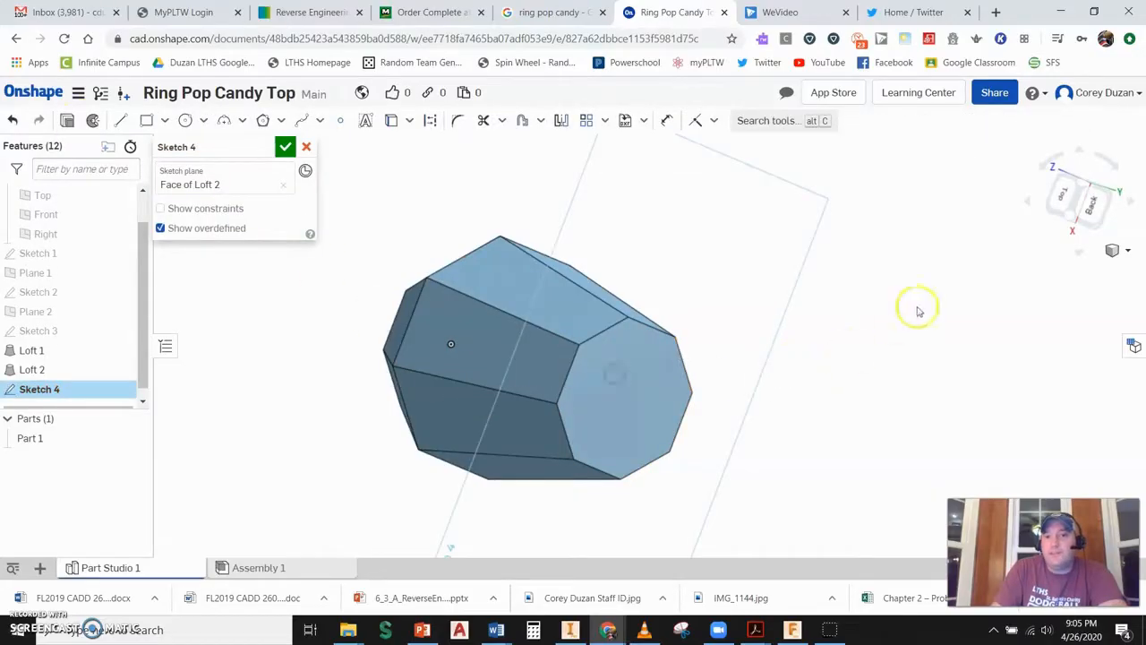
left_click(1095, 209)
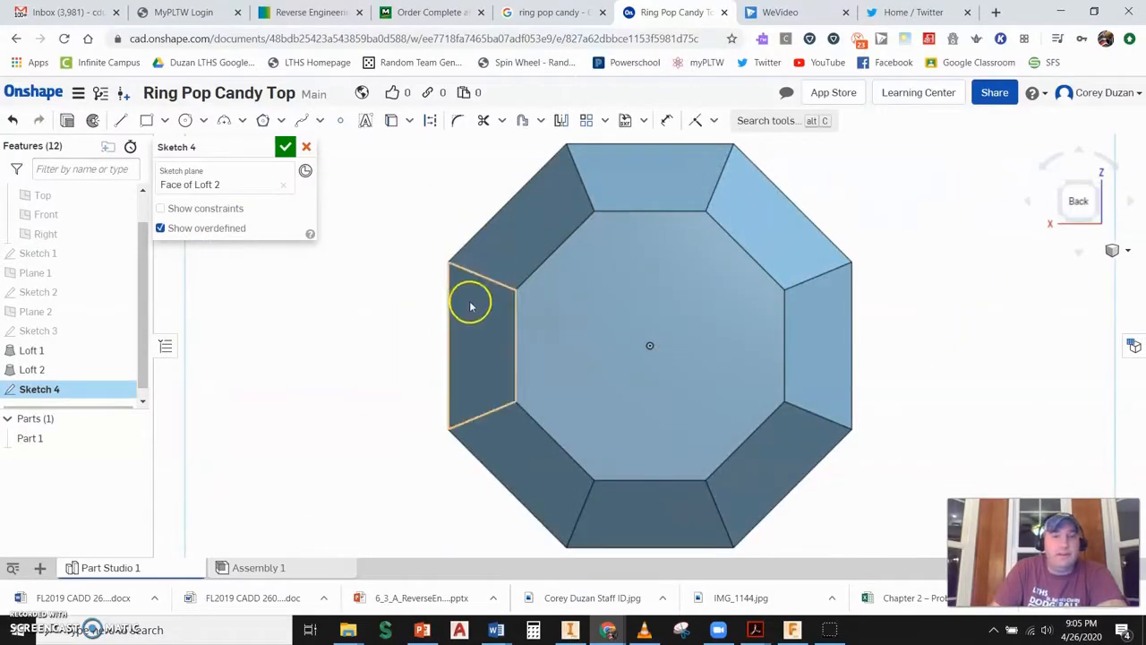
left_click(185, 120)
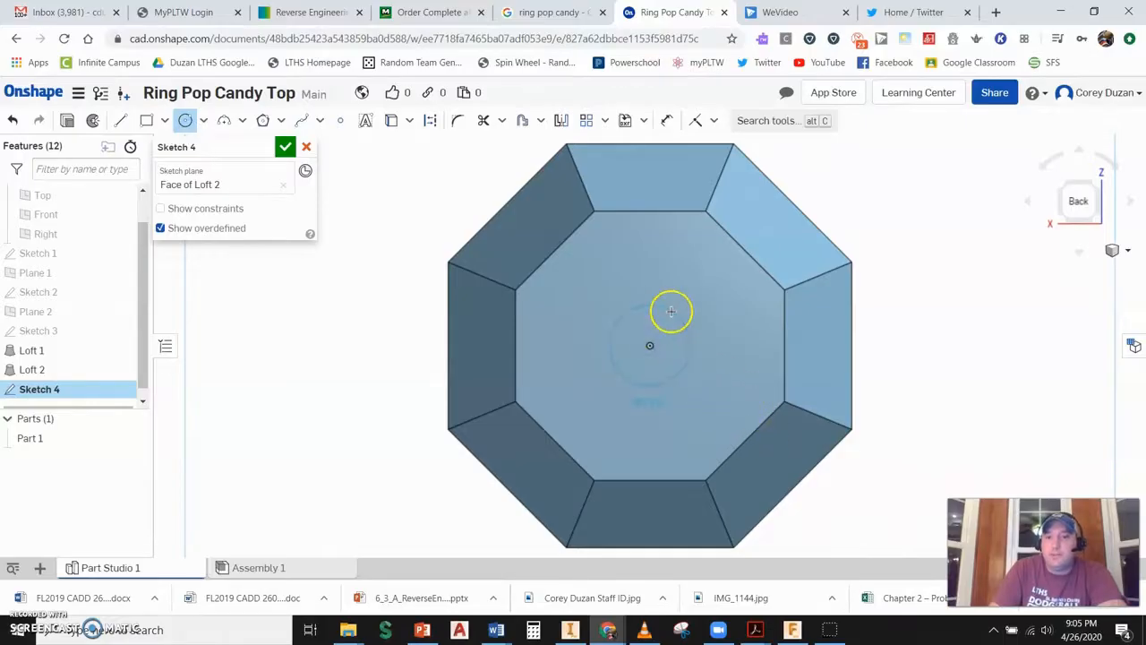
left_click(670, 310)
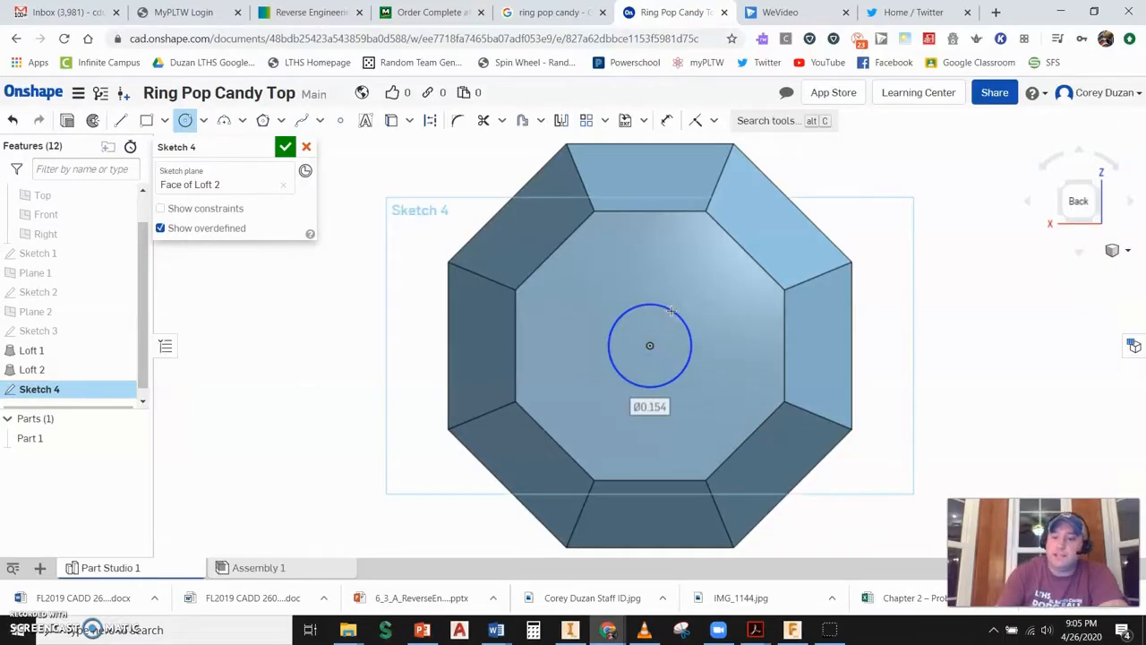
type(".")
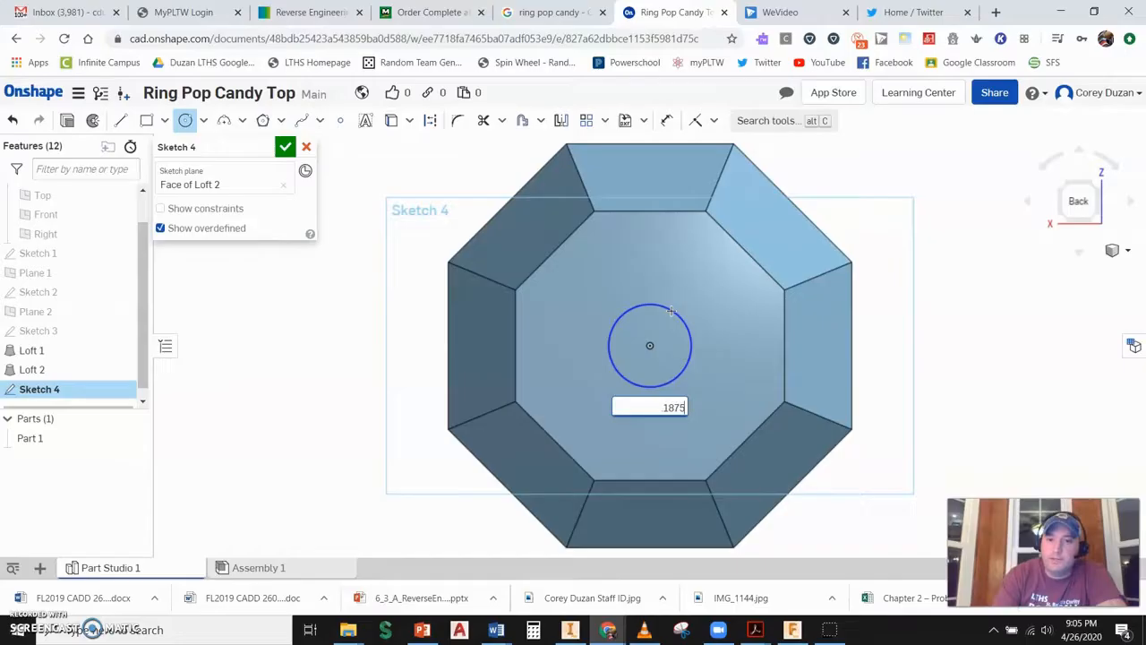
type("1875")
key("Return")
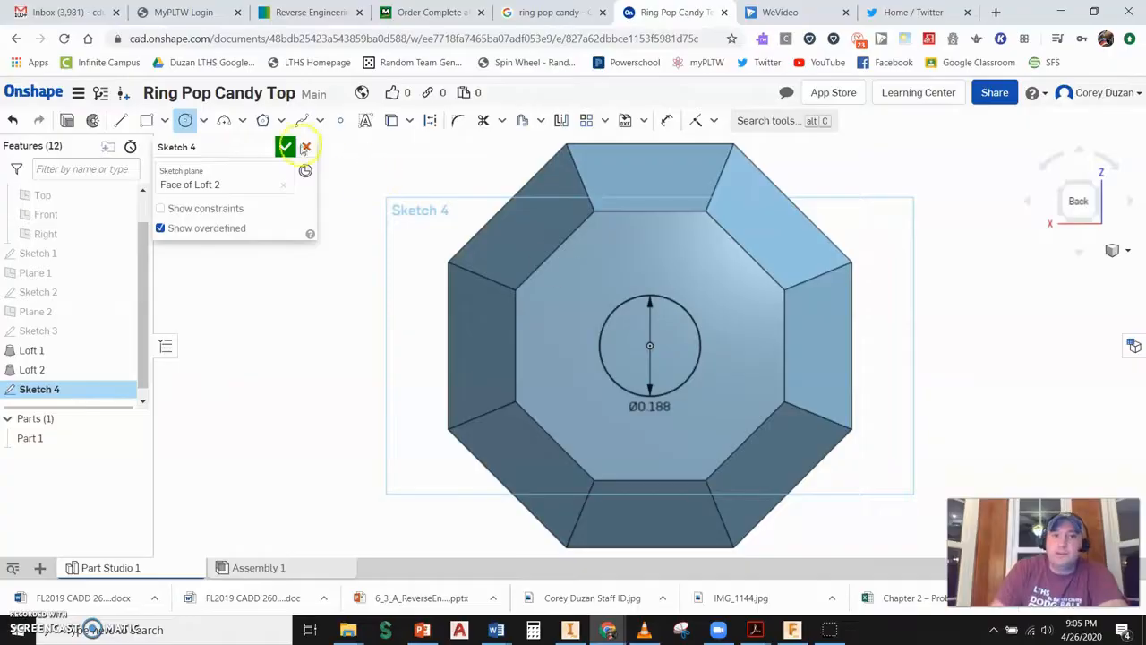
left_click(284, 146)
- Extrude the small circle as a cut into the part to make a hole in its end face
left_click(1067, 185)
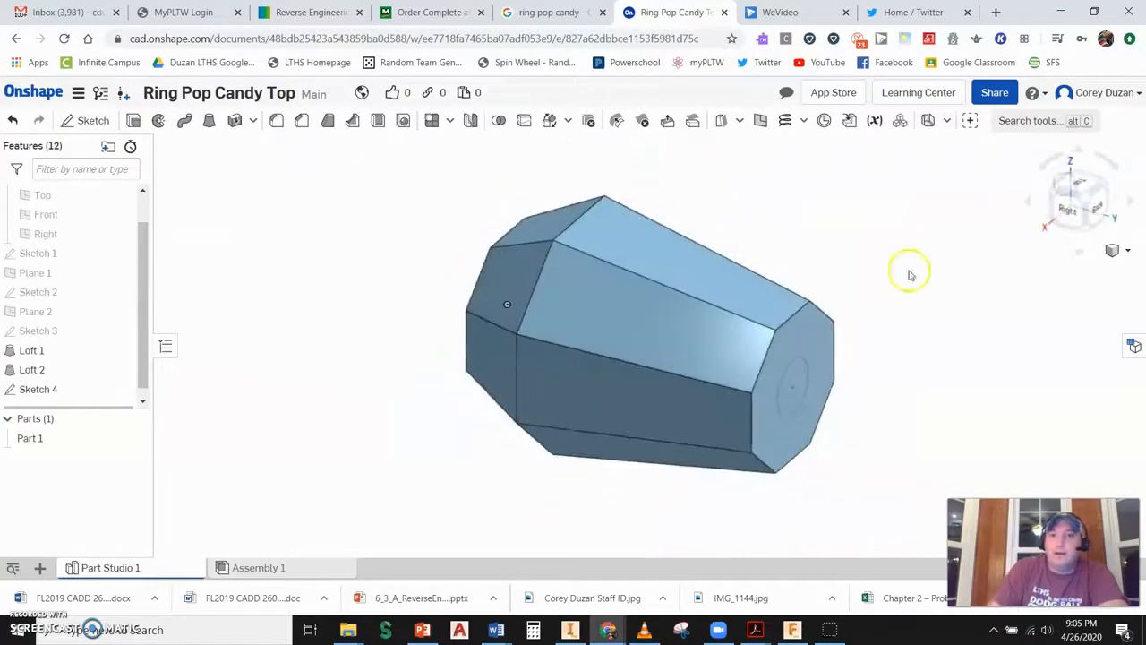
left_click(132, 123)
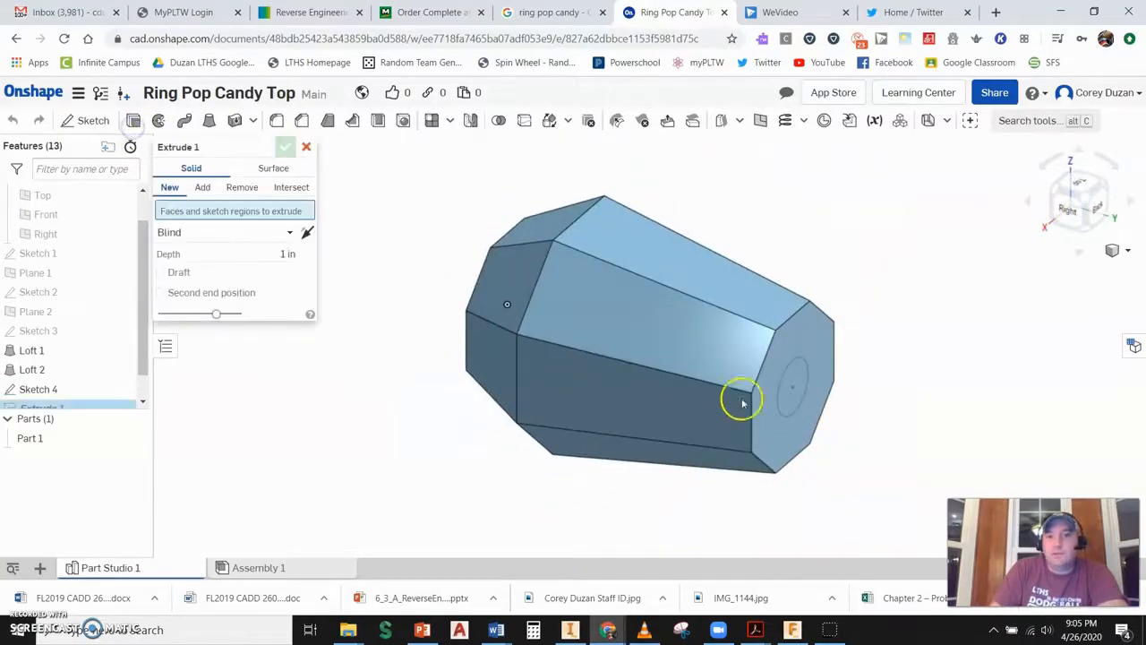
left_click(796, 381)
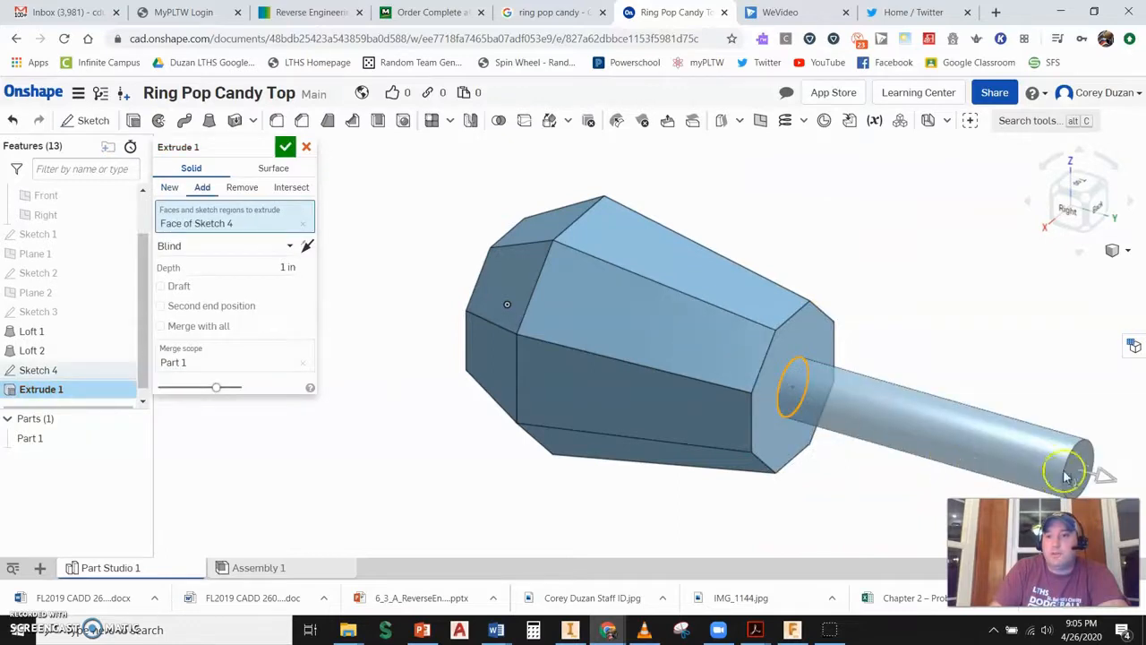
left_click_drag(1108, 481, 644, 351)
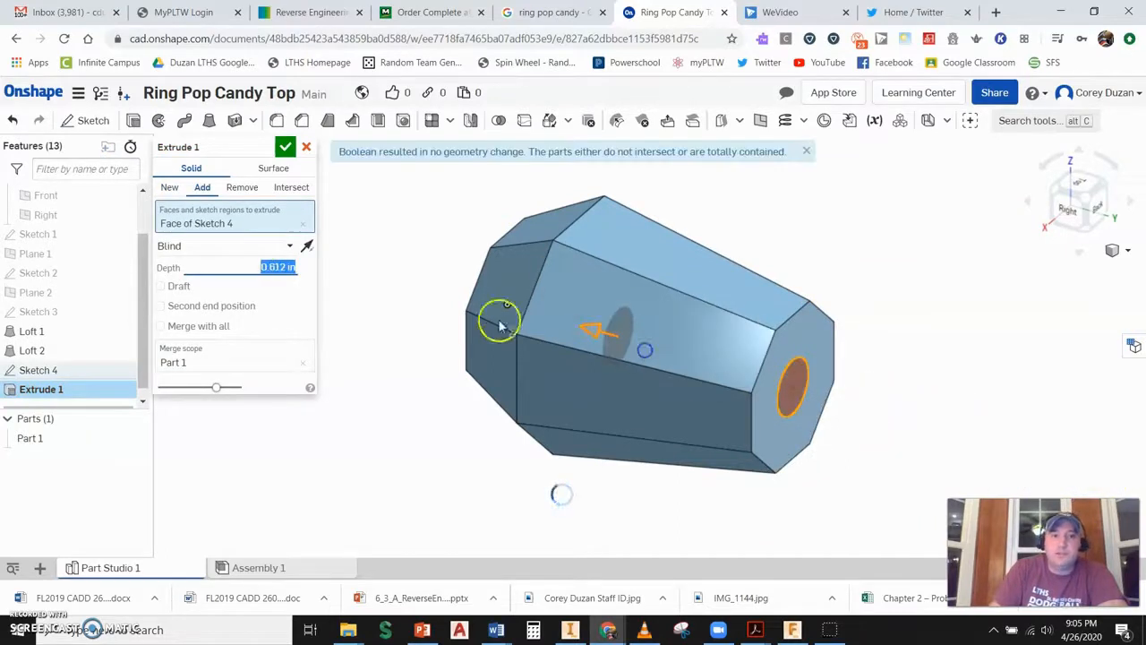
left_click(240, 190)
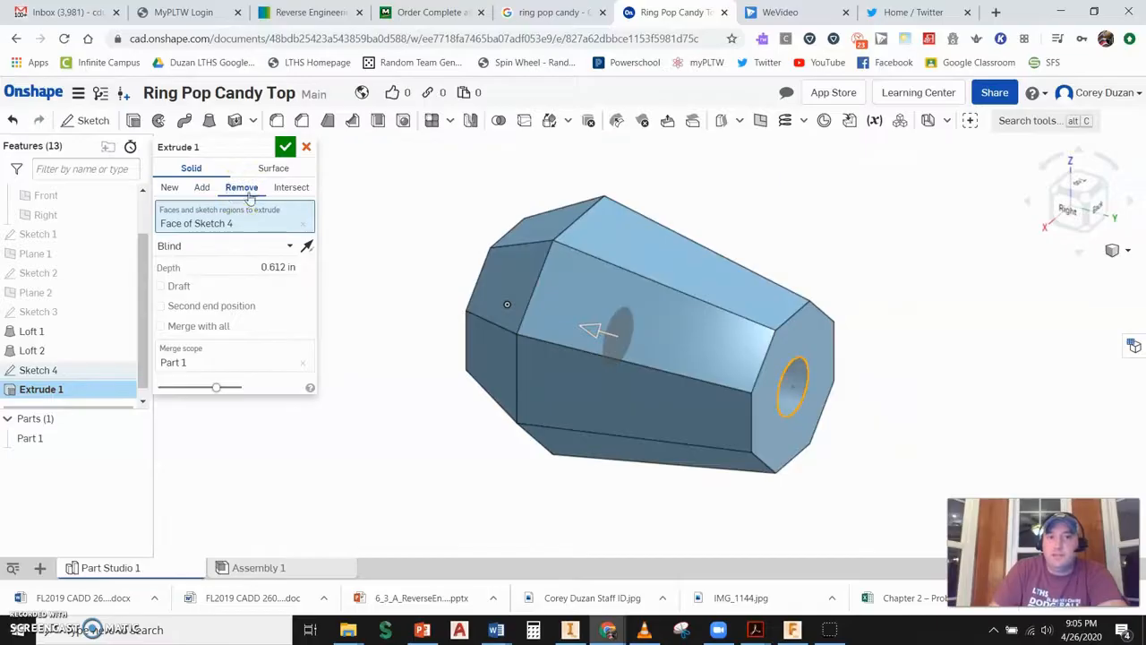
left_click(273, 267)
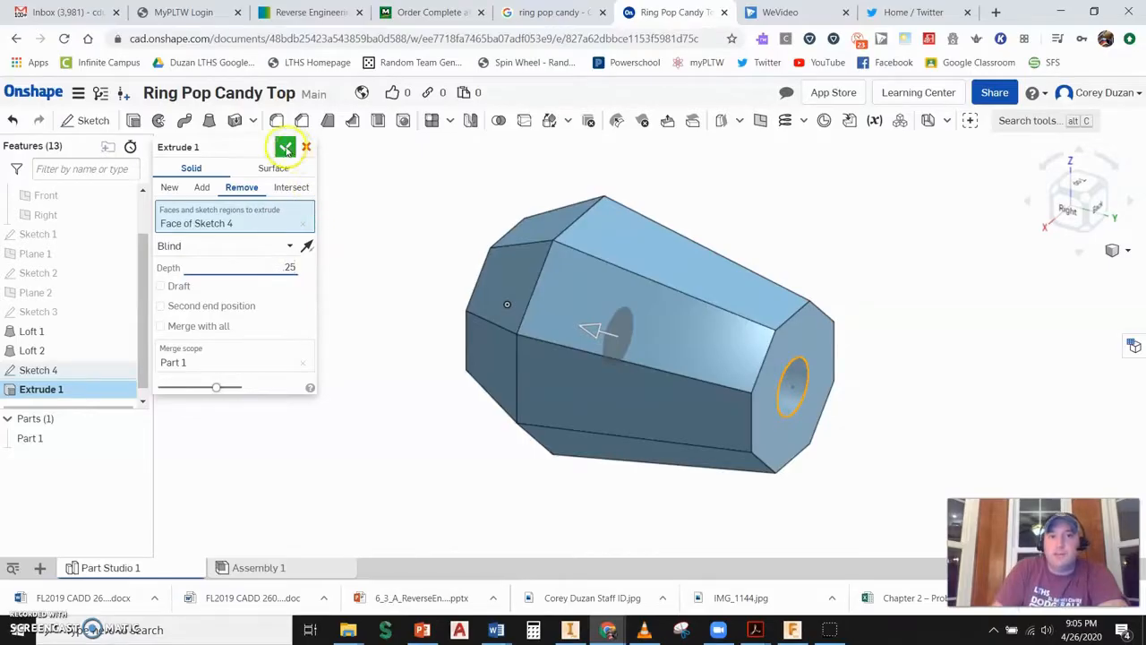
left_click(284, 146)
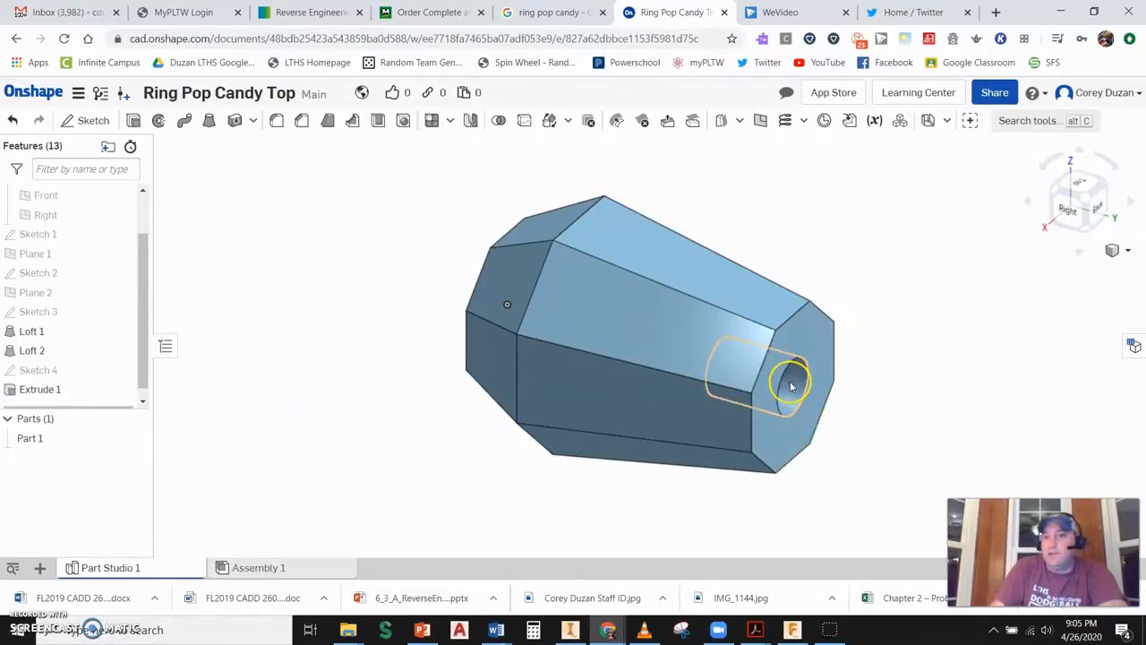
- Create a new public document named Ring Pop Base
right_click_drag(618, 314, 497, 299)
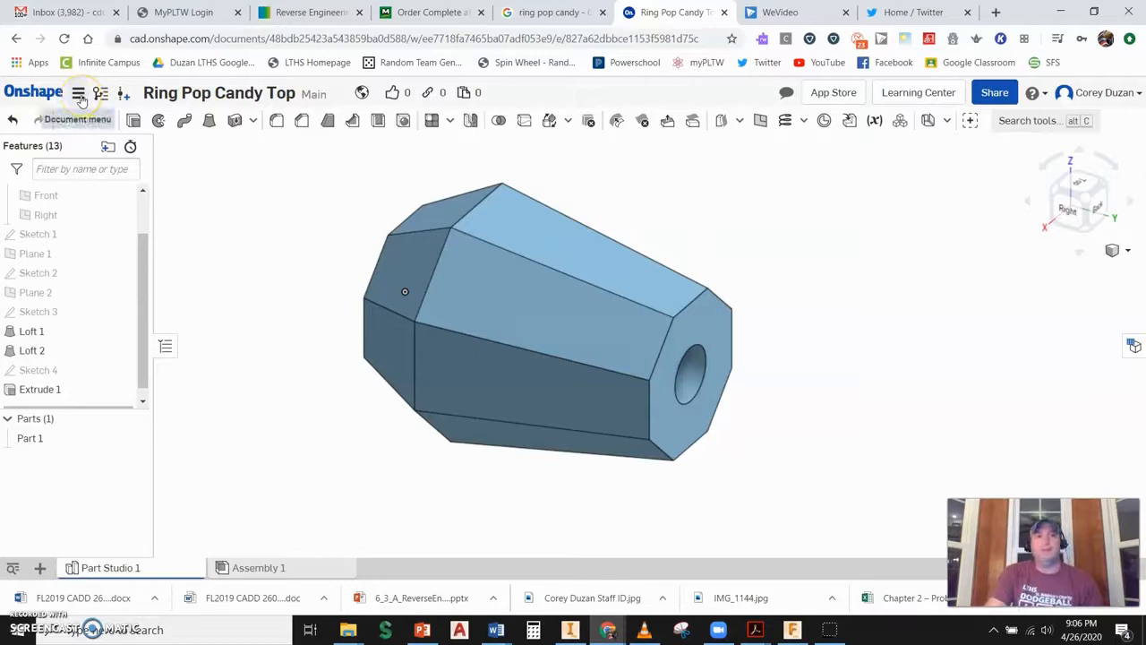
left_click(79, 95)
left_click(36, 97)
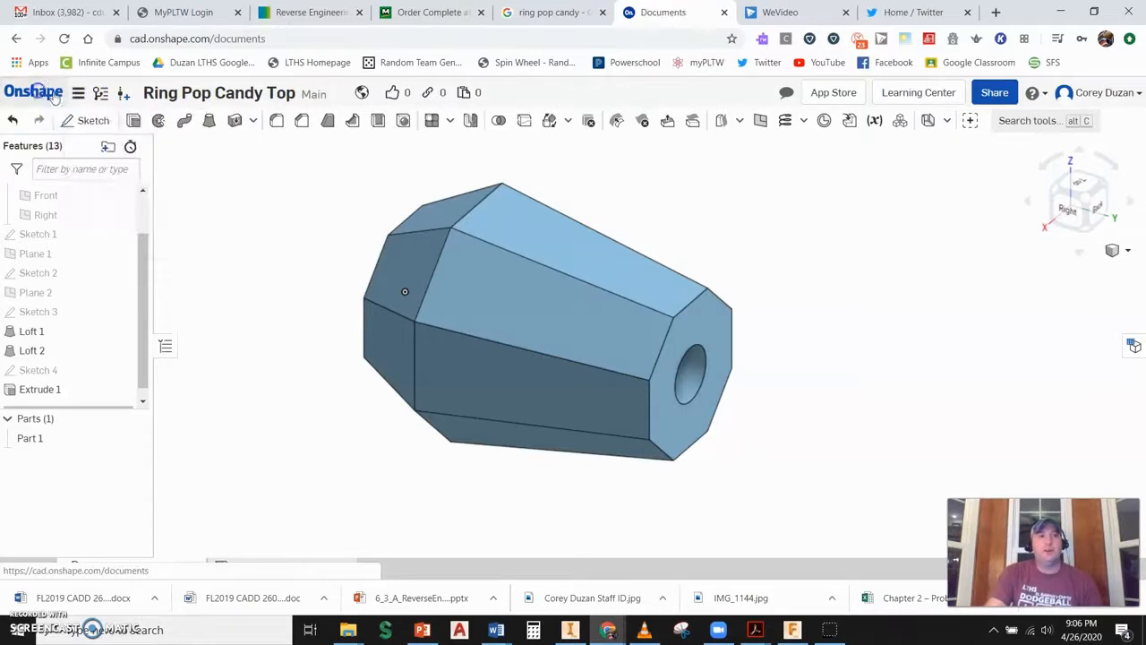
left_click(90, 166)
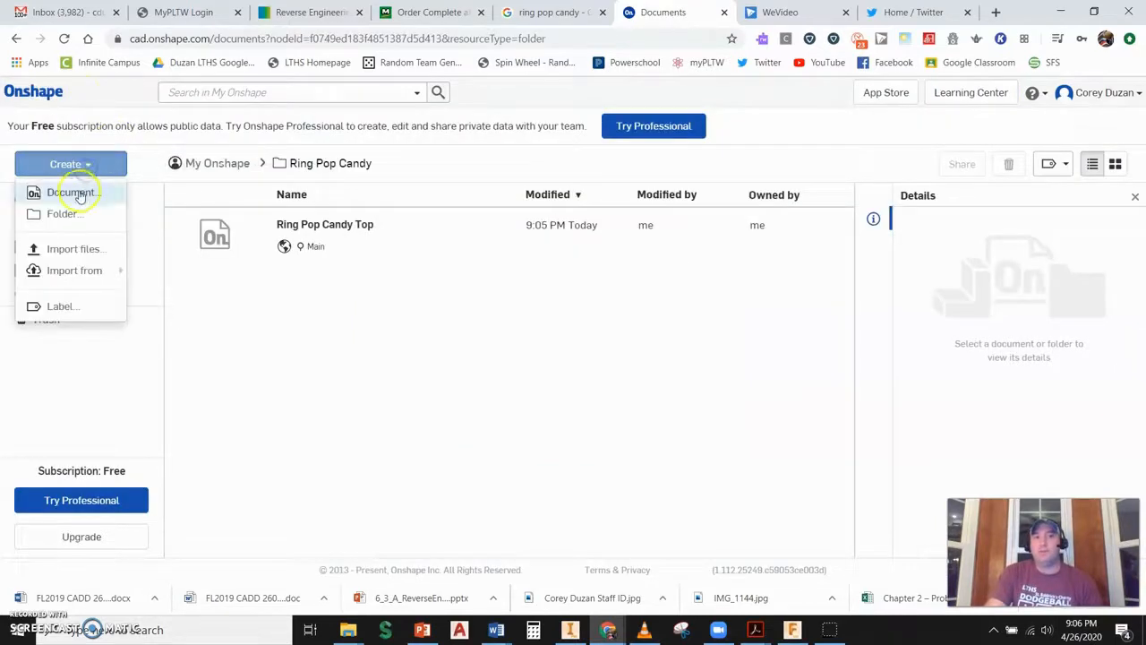
left_click(72, 191)
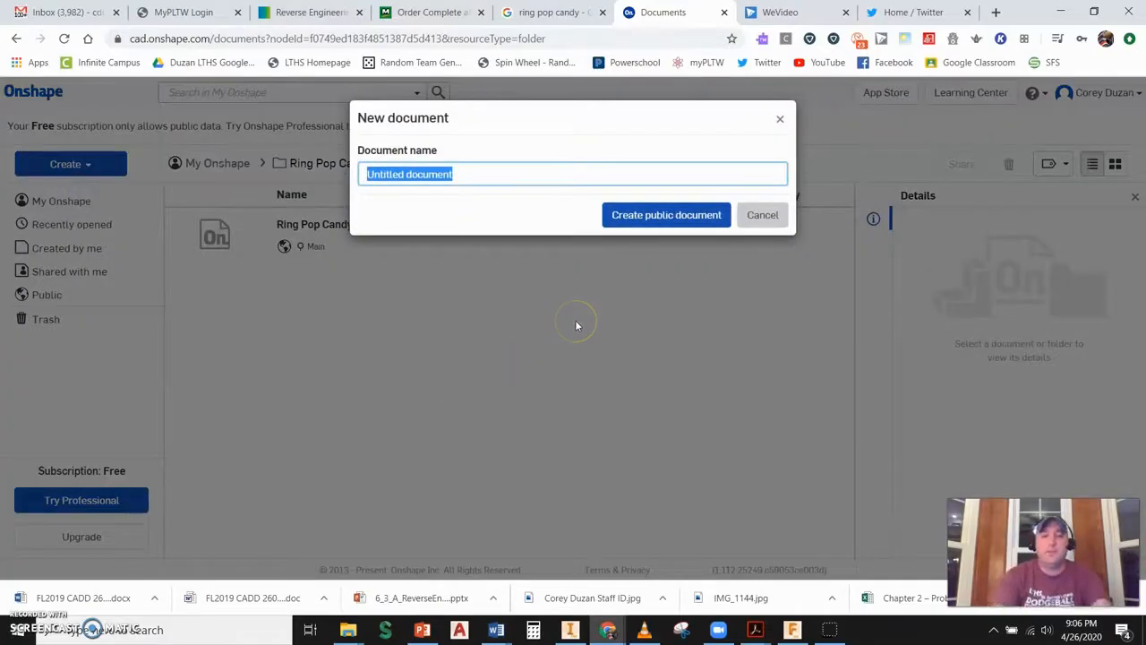
type("Ring Pop Base")
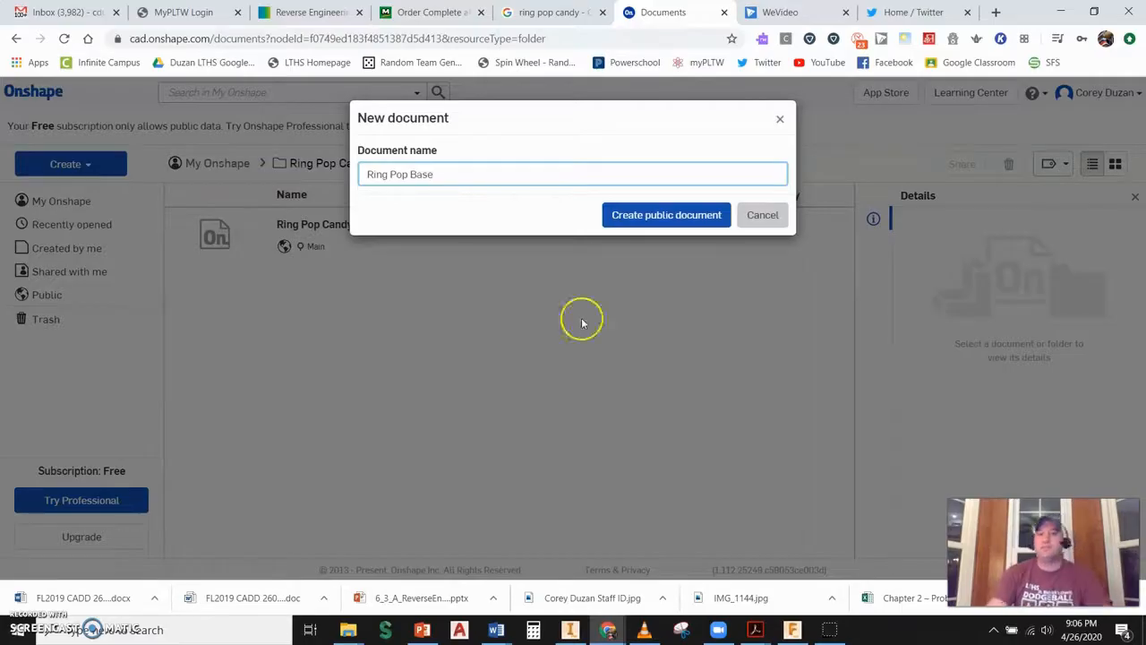
left_click(651, 214)
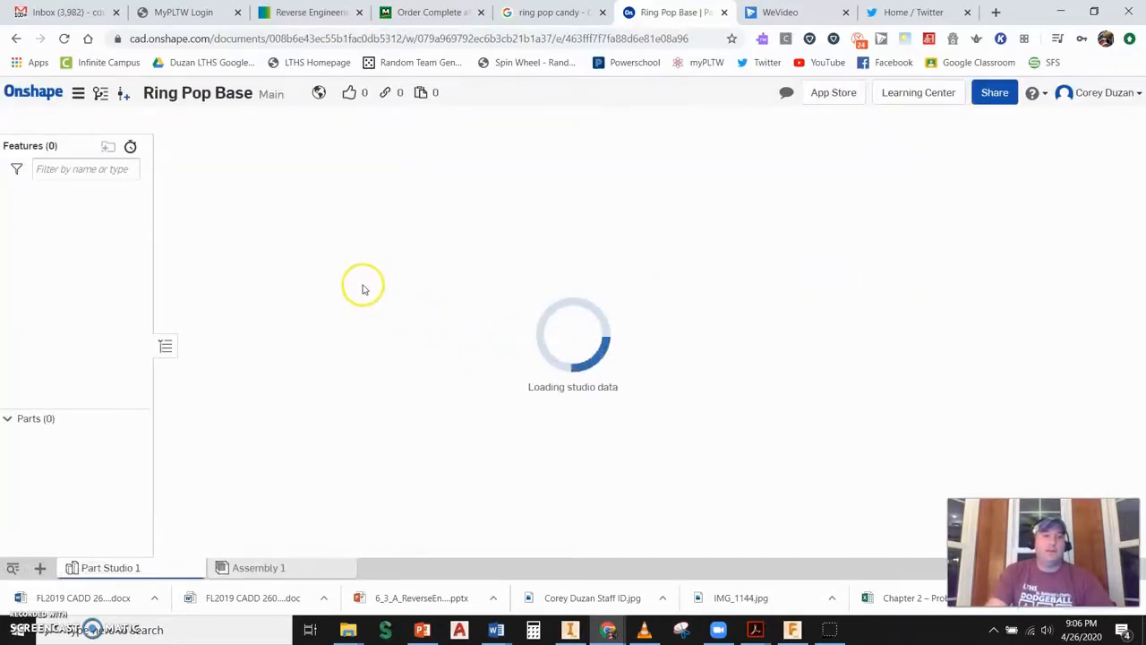
- Sketch a 1.5 in diameter circle centered at the origin on the Front plane and finish the sketch
left_click(92, 122)
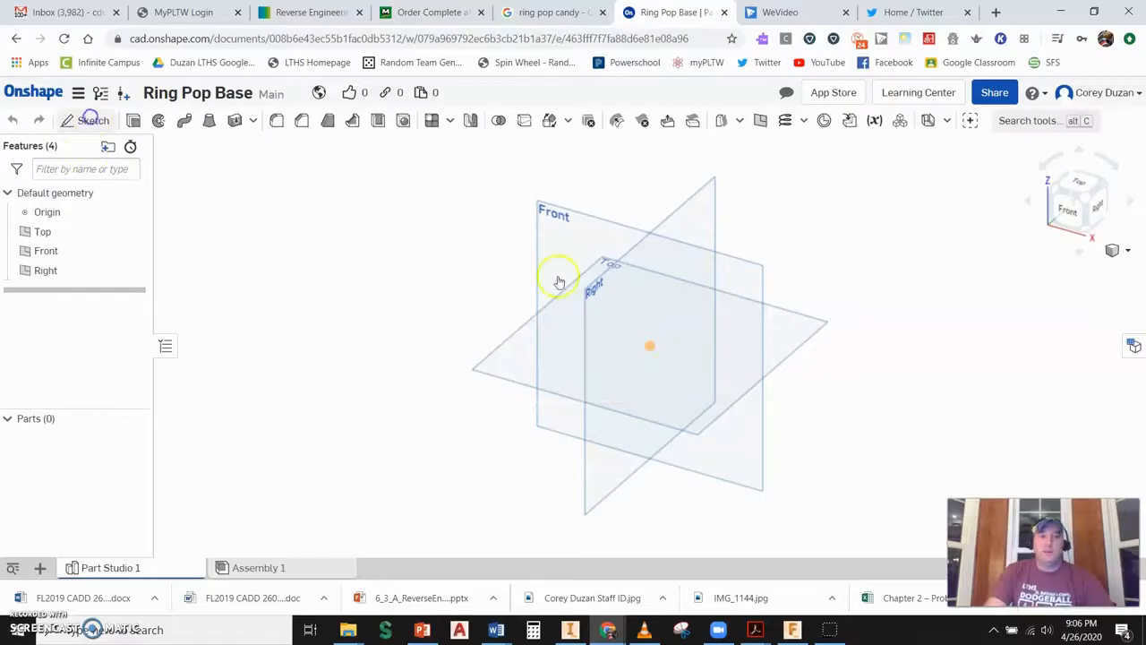
left_click(593, 221)
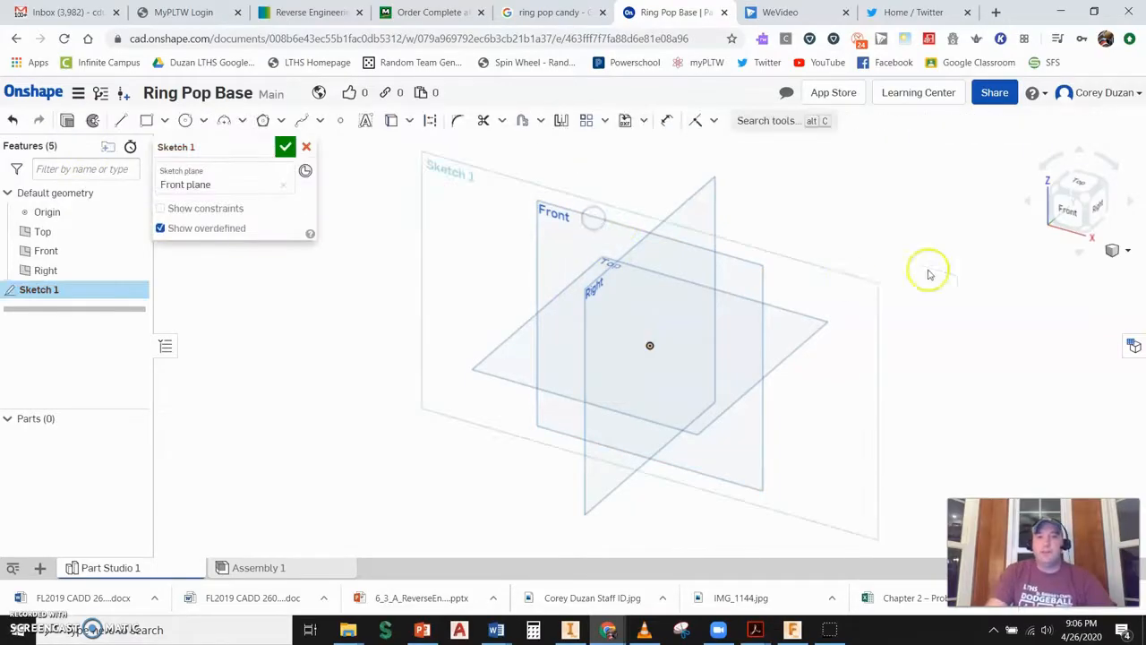
left_click(1066, 210)
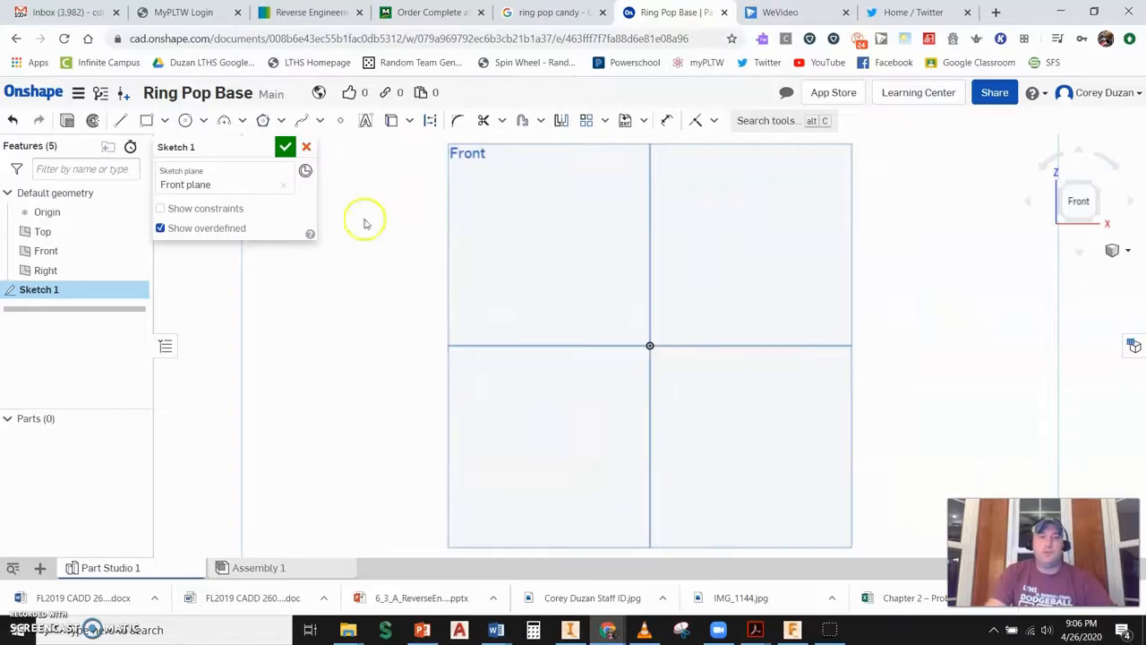
left_click(185, 120)
left_click_drag(650, 345, 729, 273)
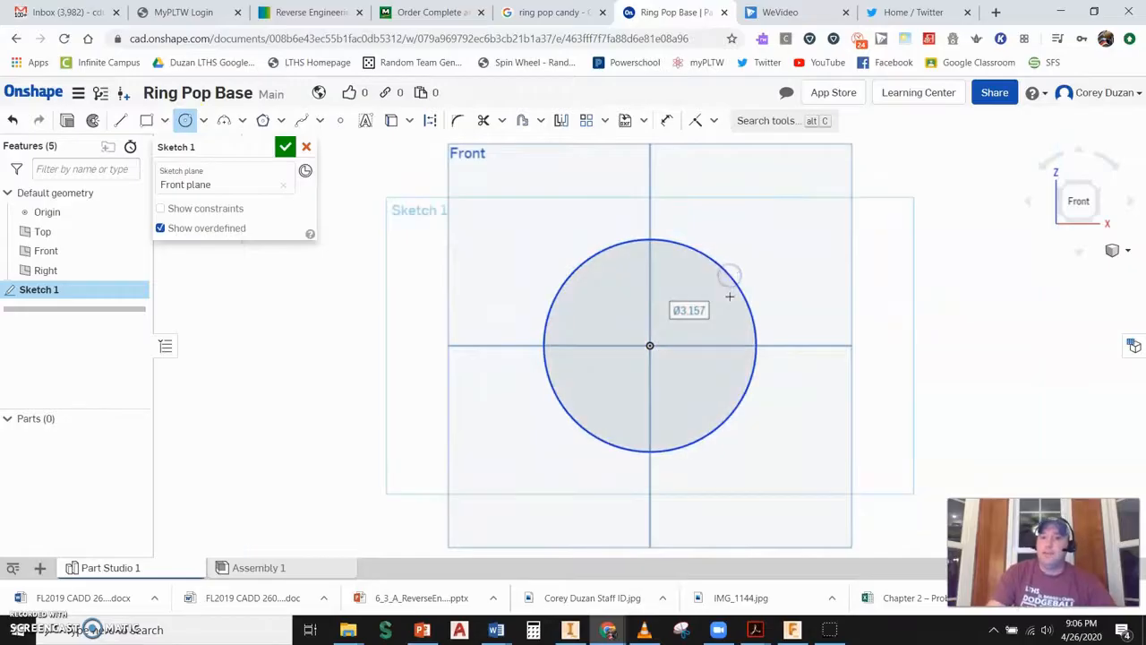
type("1.5")
key("Return")
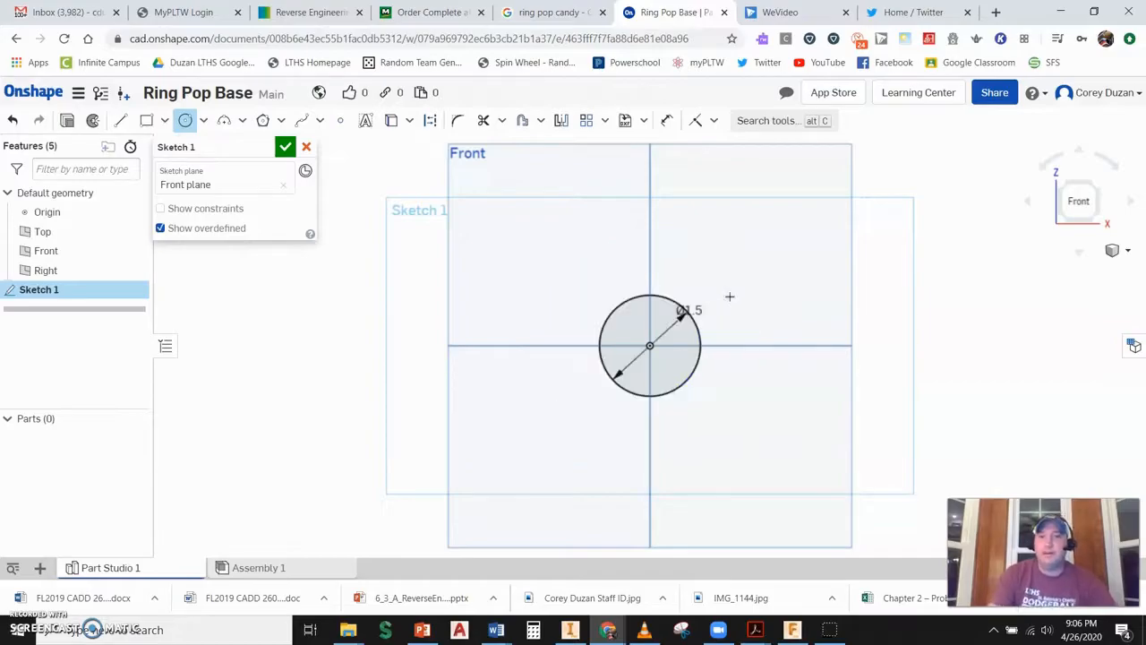
left_click(284, 146)
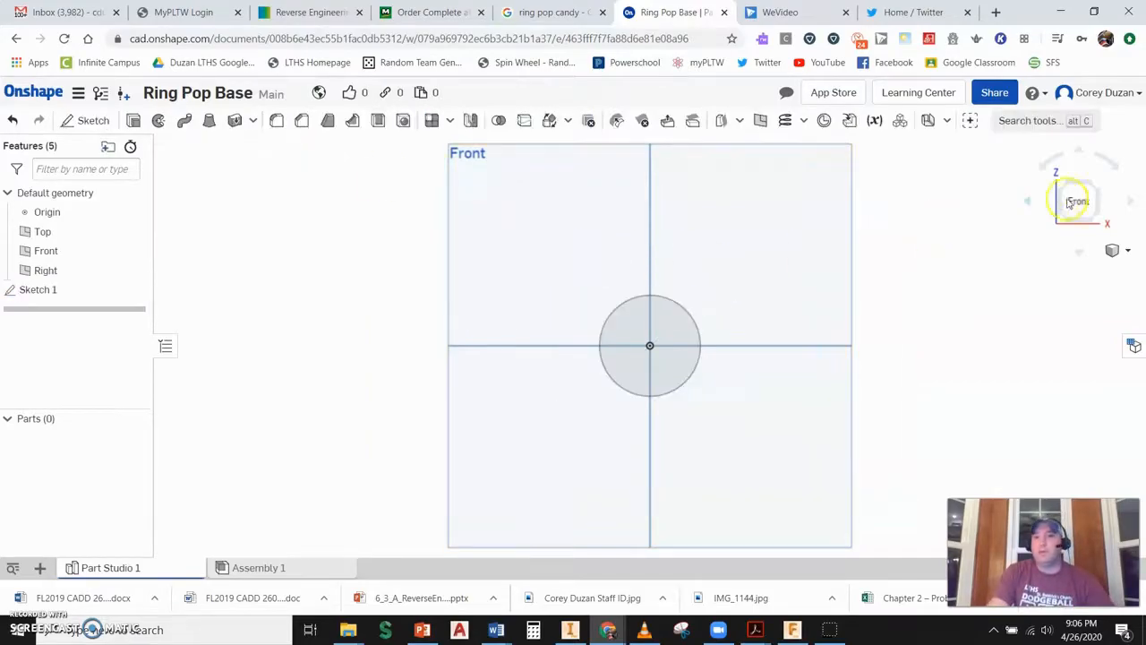
- Extrude the circle as a new solid 0.0625 in deep
left_click(1092, 188)
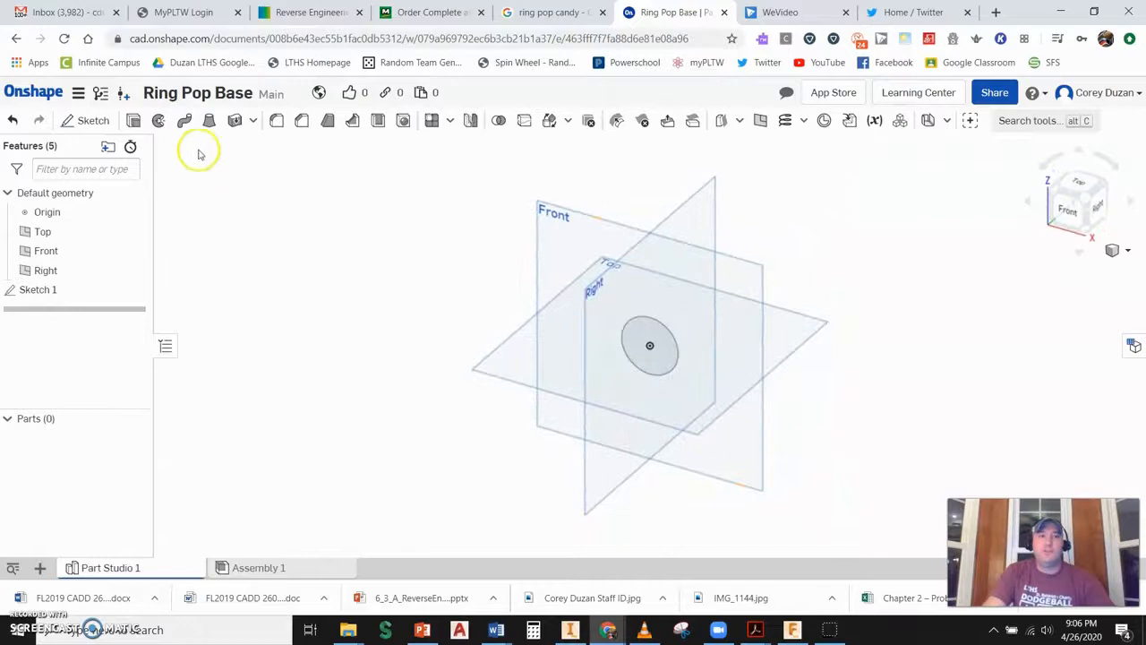
left_click(136, 122)
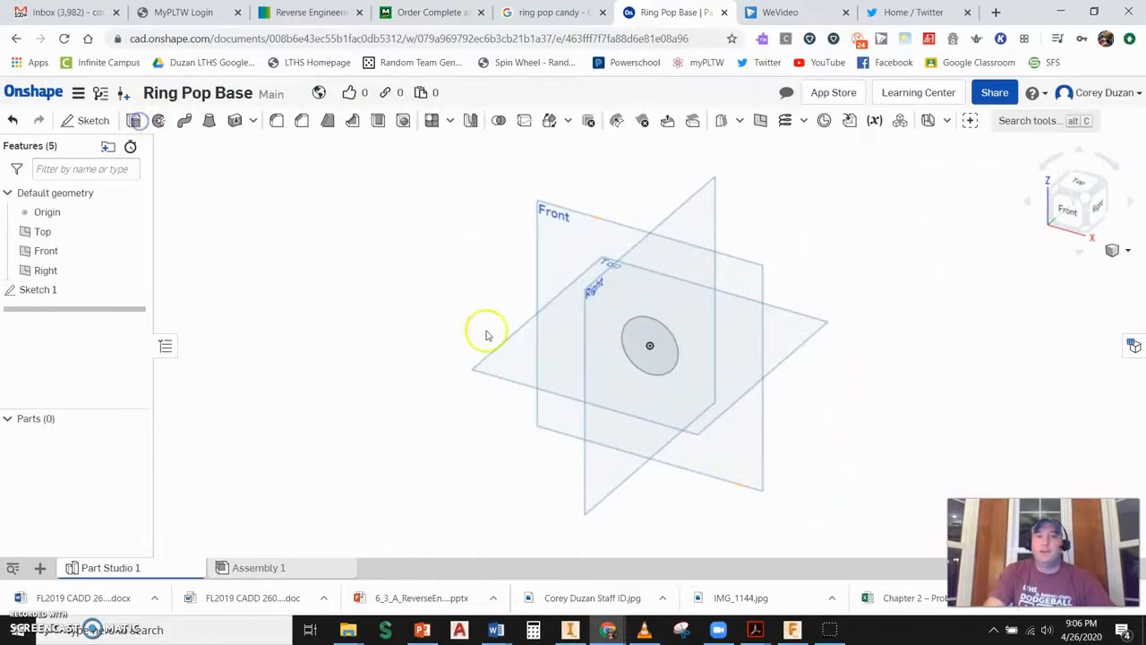
left_click(651, 345)
left_click(287, 267)
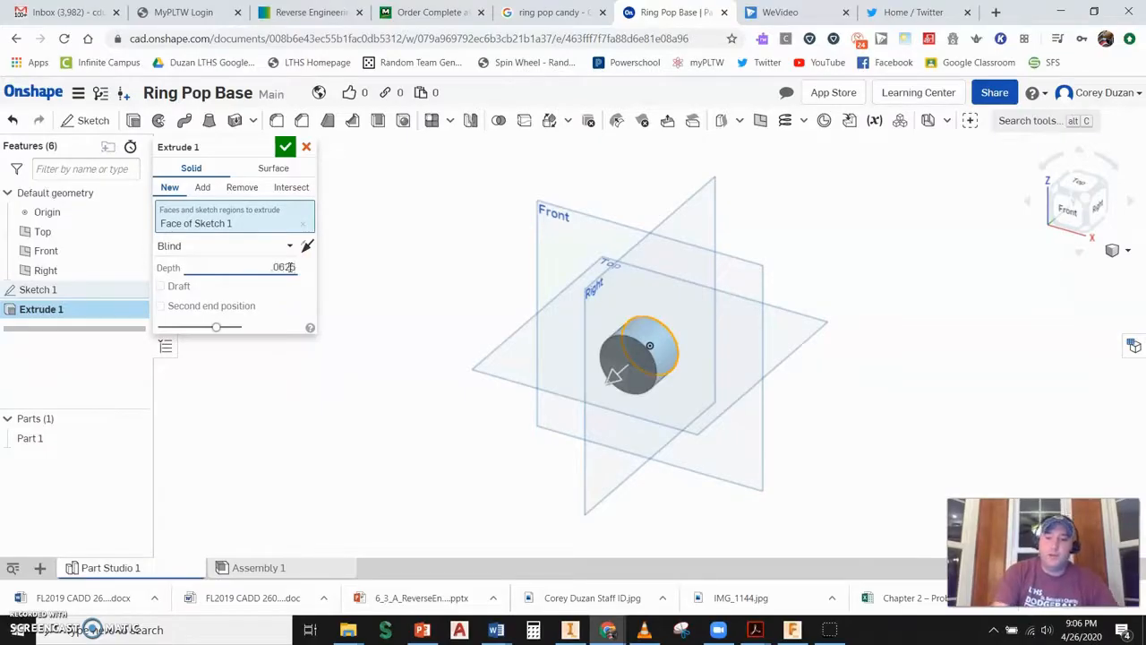
type(".0625")
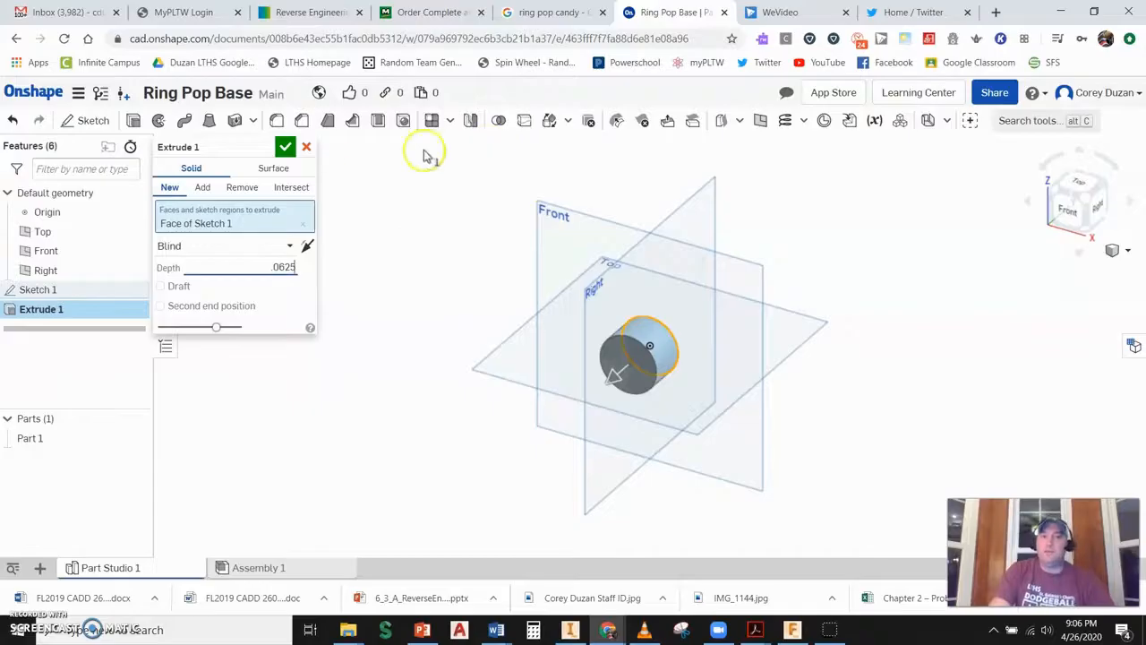
left_click(285, 146)
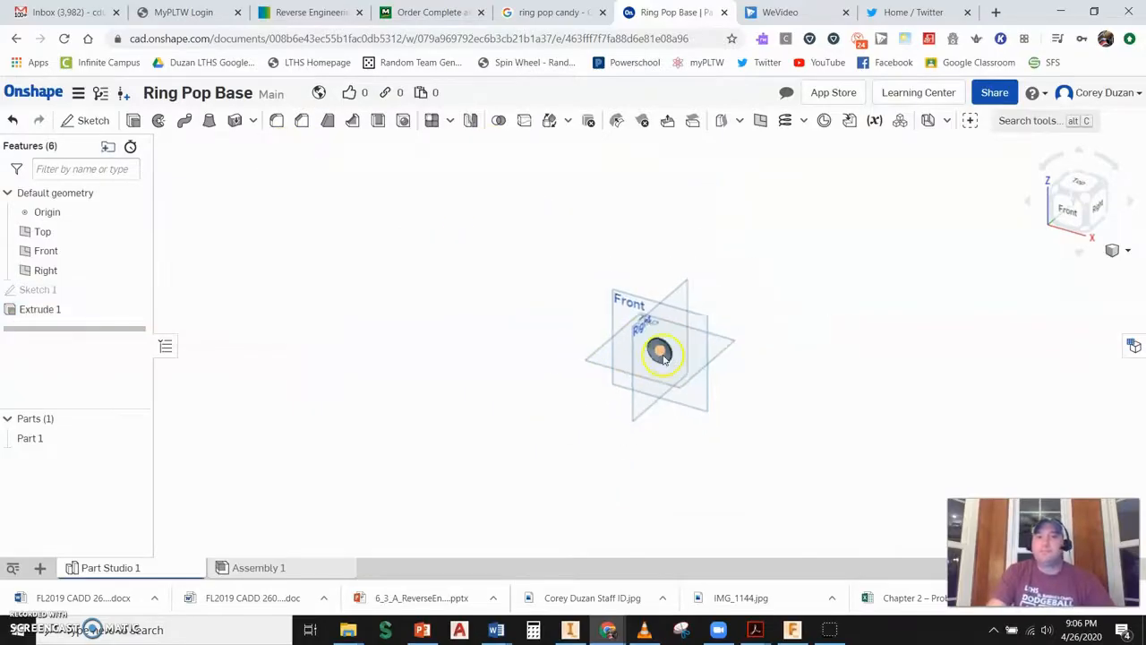
- Sketch a 0.1875 in diameter circle centered at the origin on the disc's front face and finish the sketch
scroll(662, 351, "up", 6)
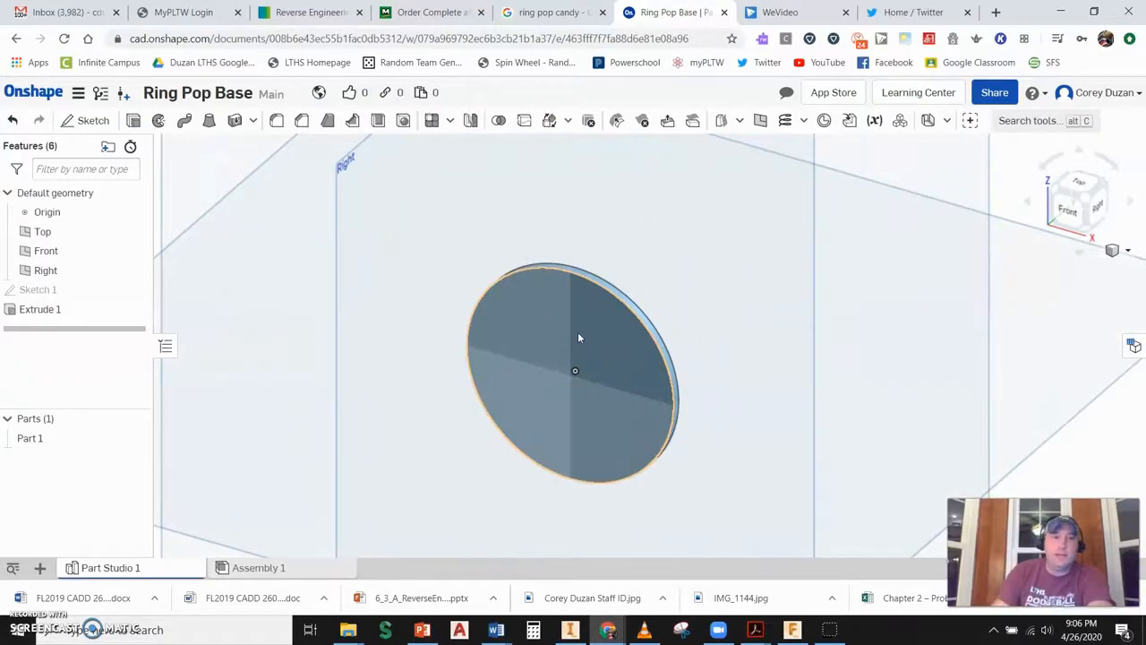
left_click(92, 122)
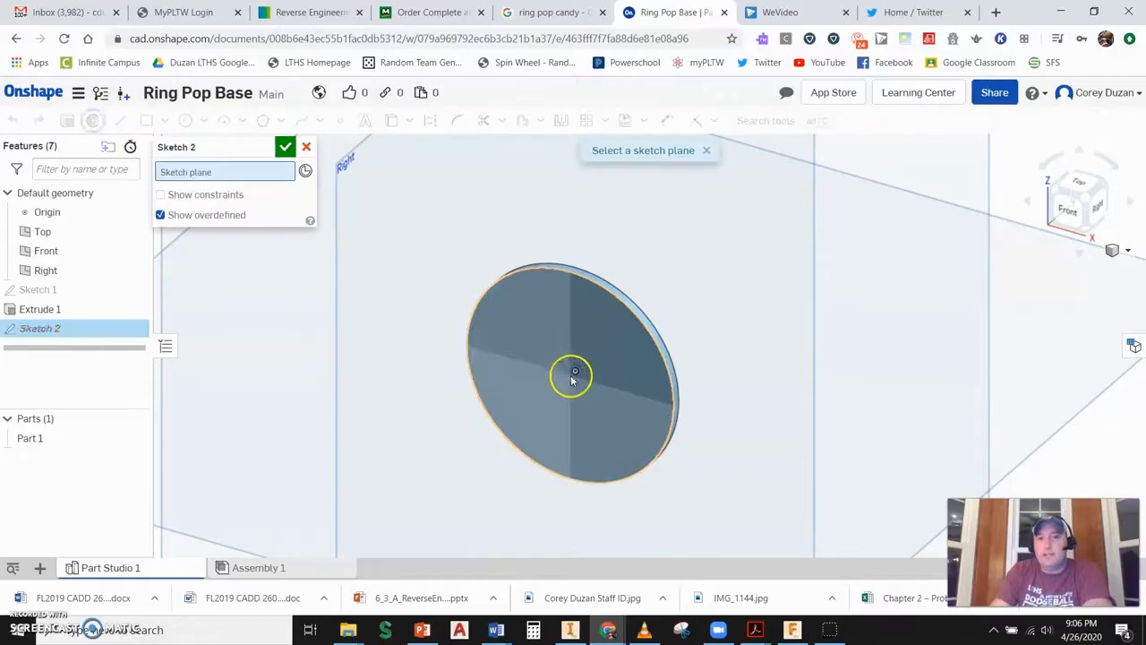
left_click(589, 349)
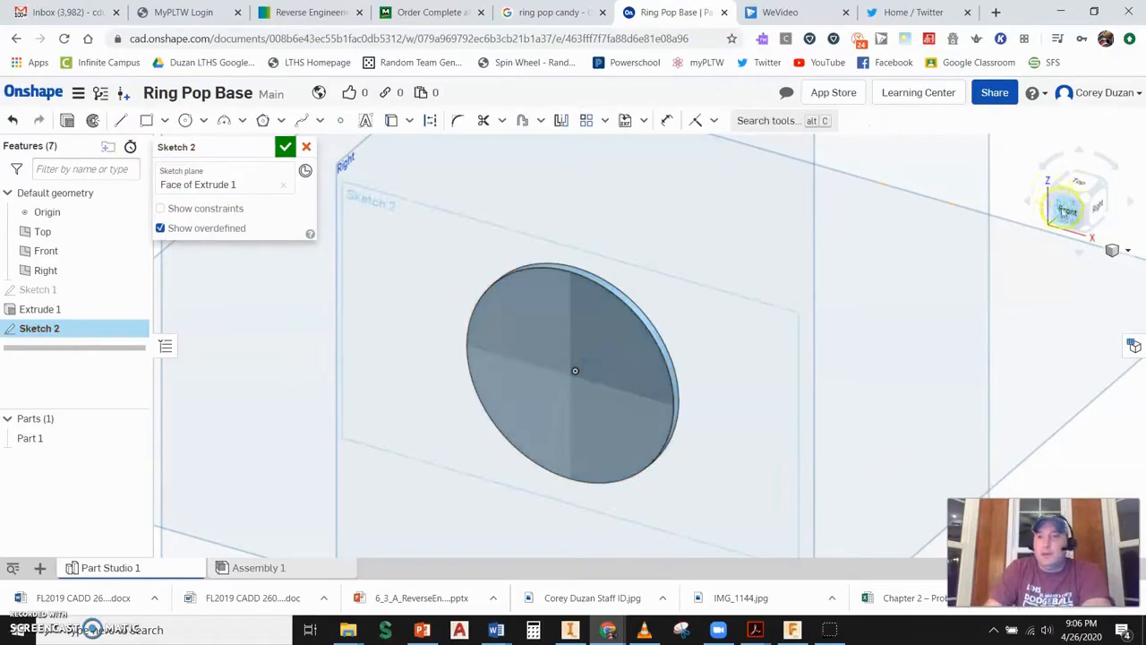
left_click(1067, 213)
scroll(729, 349, "down", 6)
scroll(667, 347, "up", 10)
scroll(667, 345, "down", 2)
left_click(184, 120)
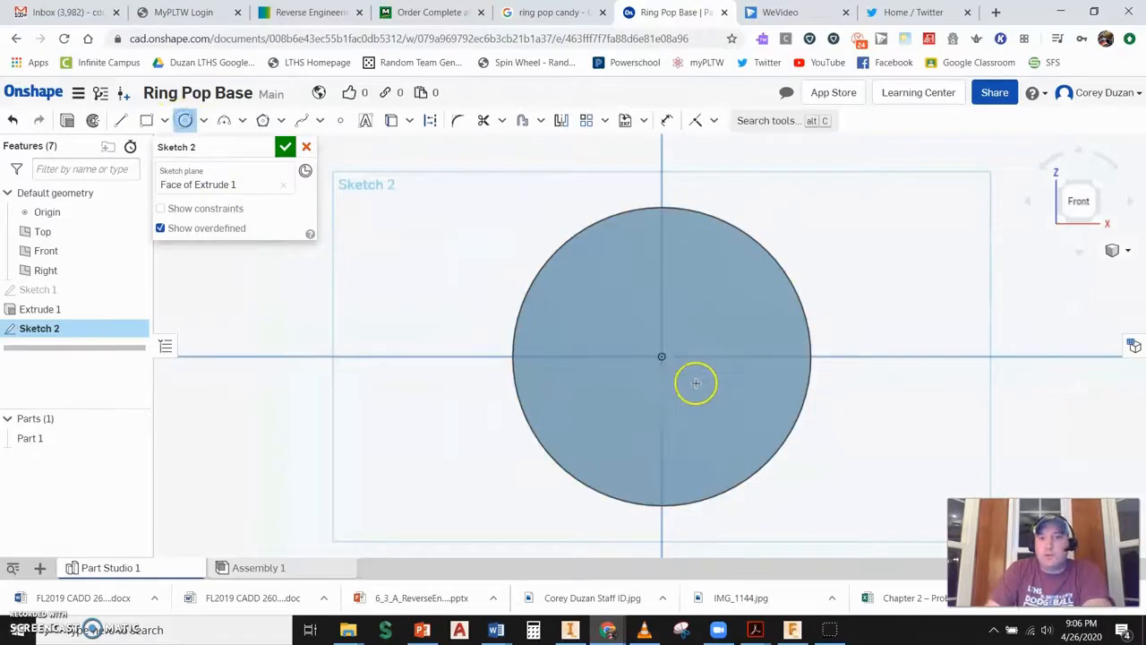
left_click(662, 356)
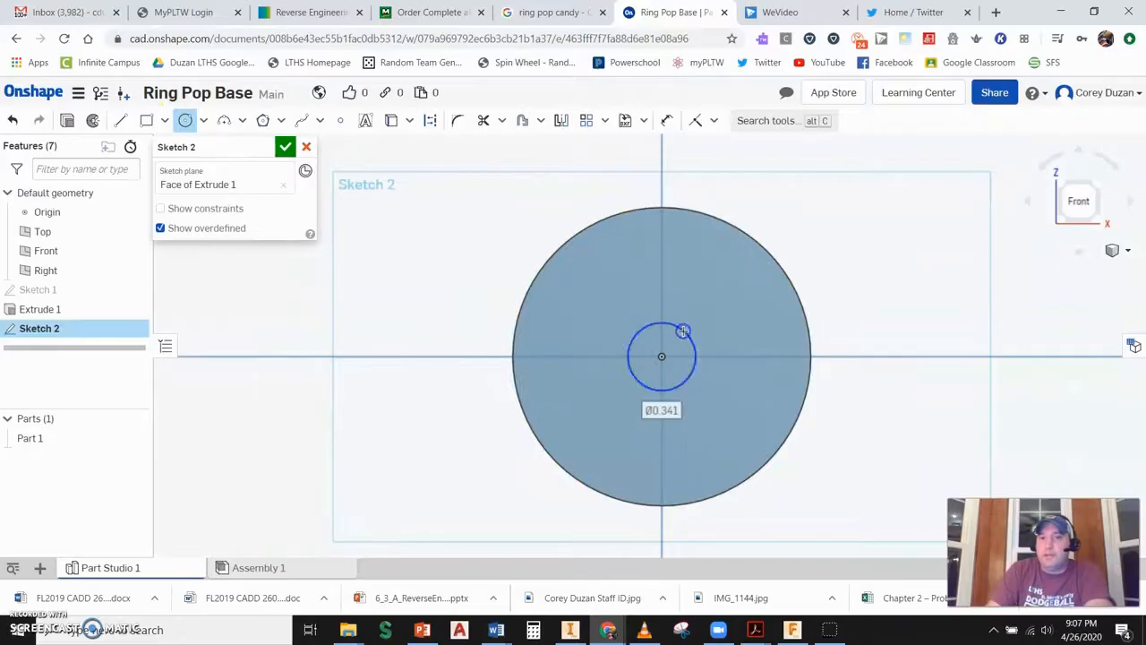
type("187")
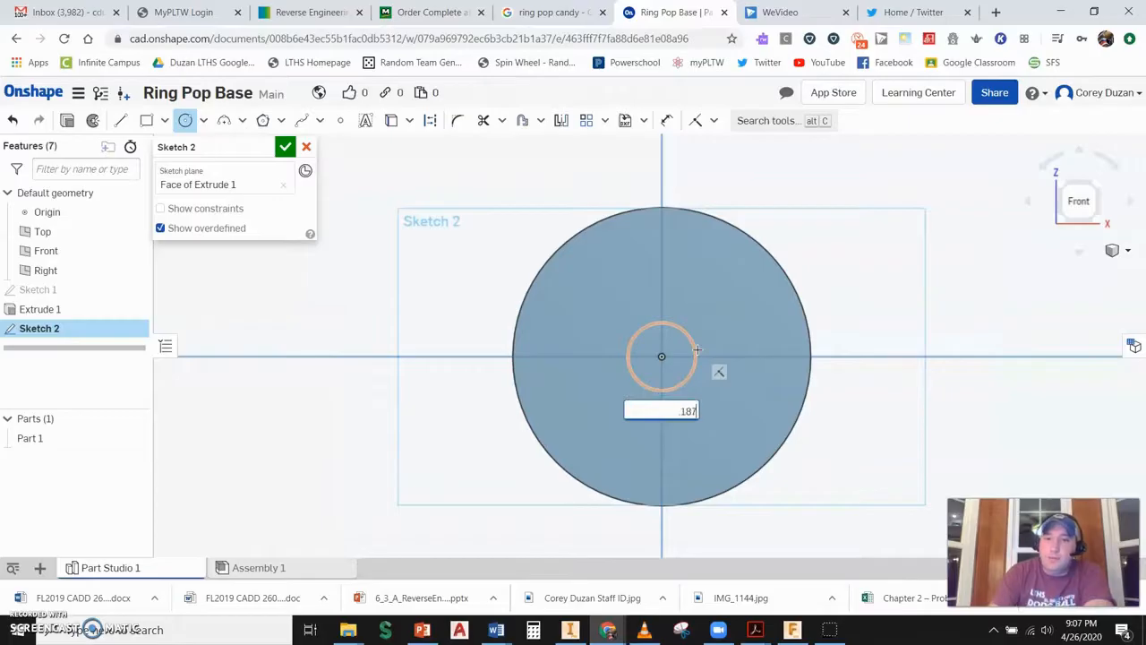
type("5")
key("Return")
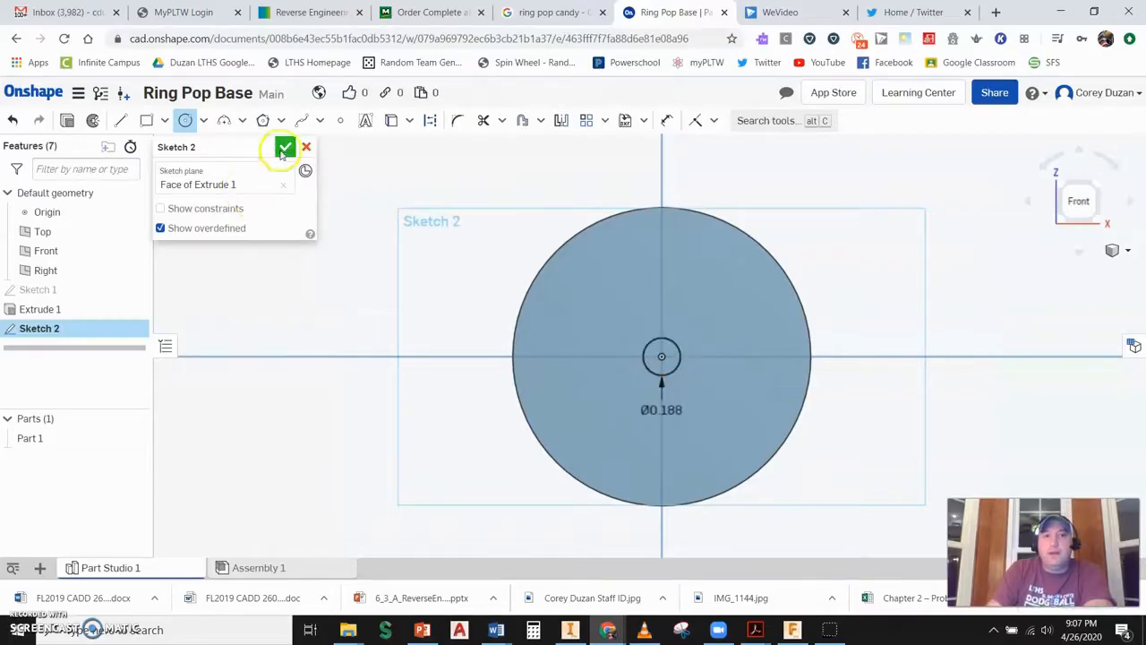
left_click(285, 146)
- Extrude the small circle 0.25 in, adding it to the disc as a peg
left_click(1093, 186)
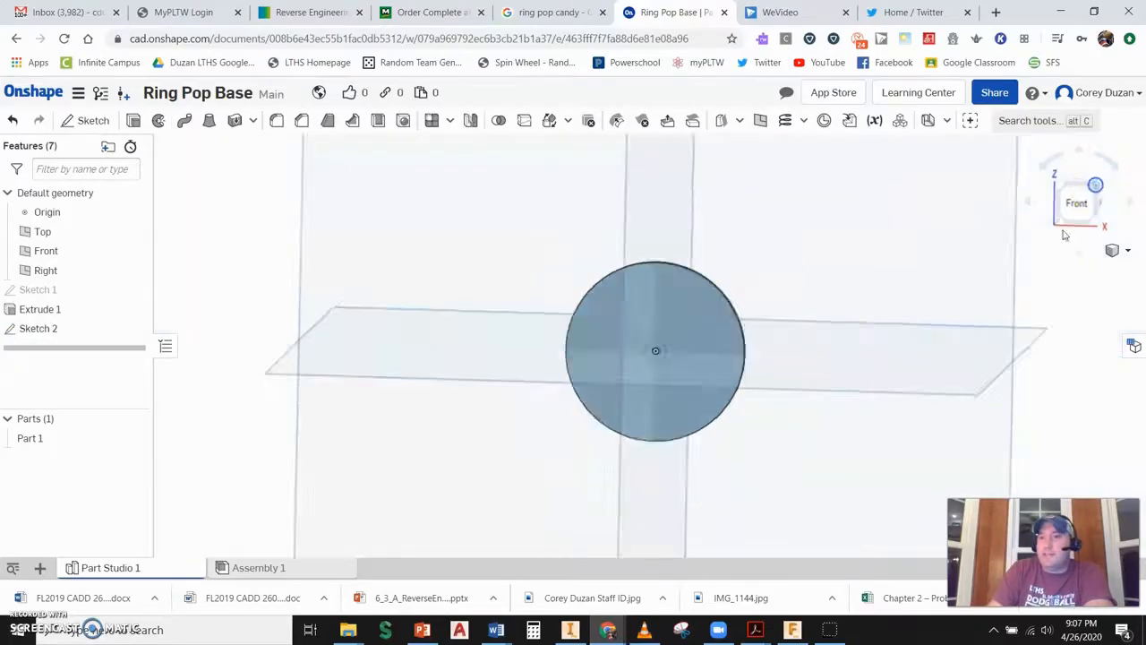
left_click(133, 120)
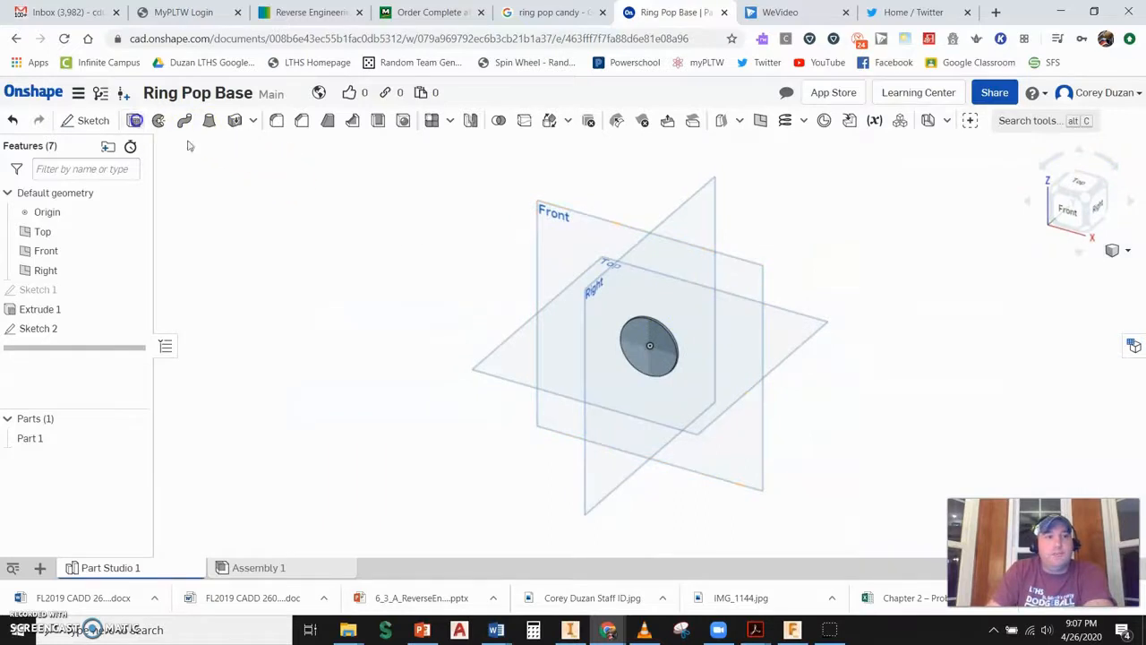
scroll(621, 360, "up", 10)
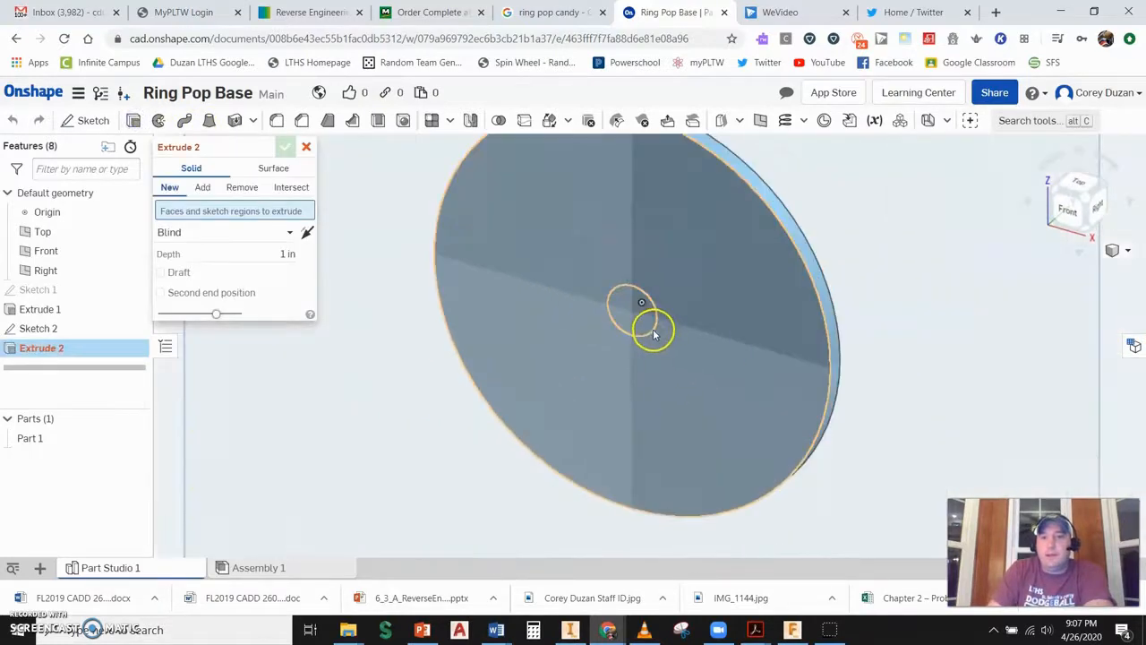
left_click(637, 324)
scroll(686, 309, "down", 4)
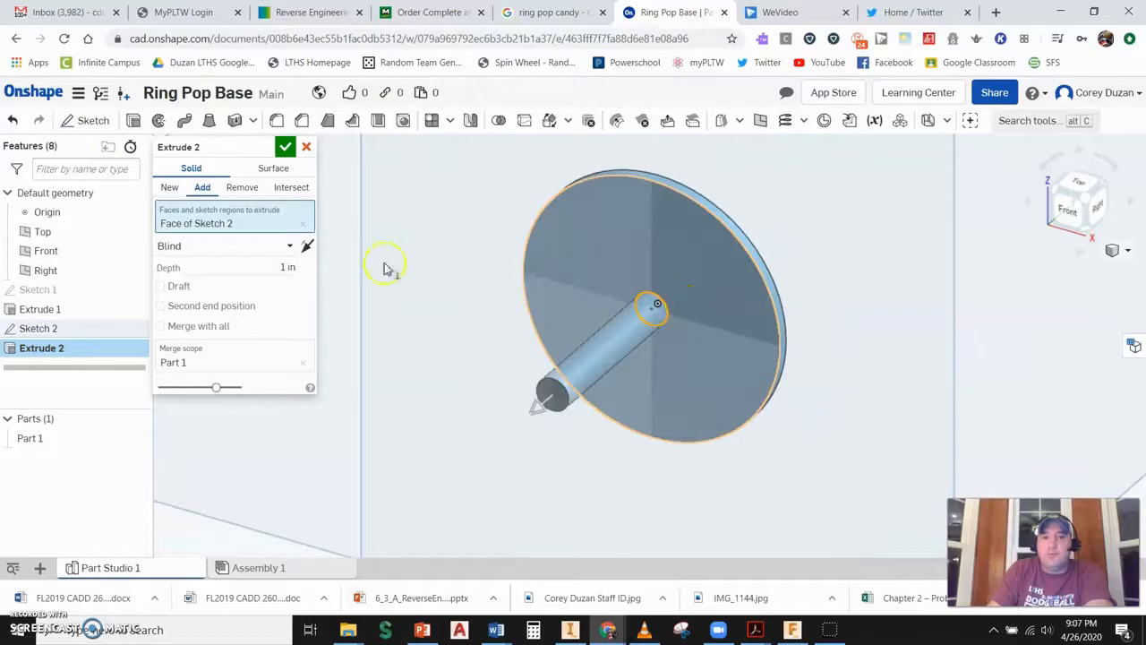
left_click(283, 266)
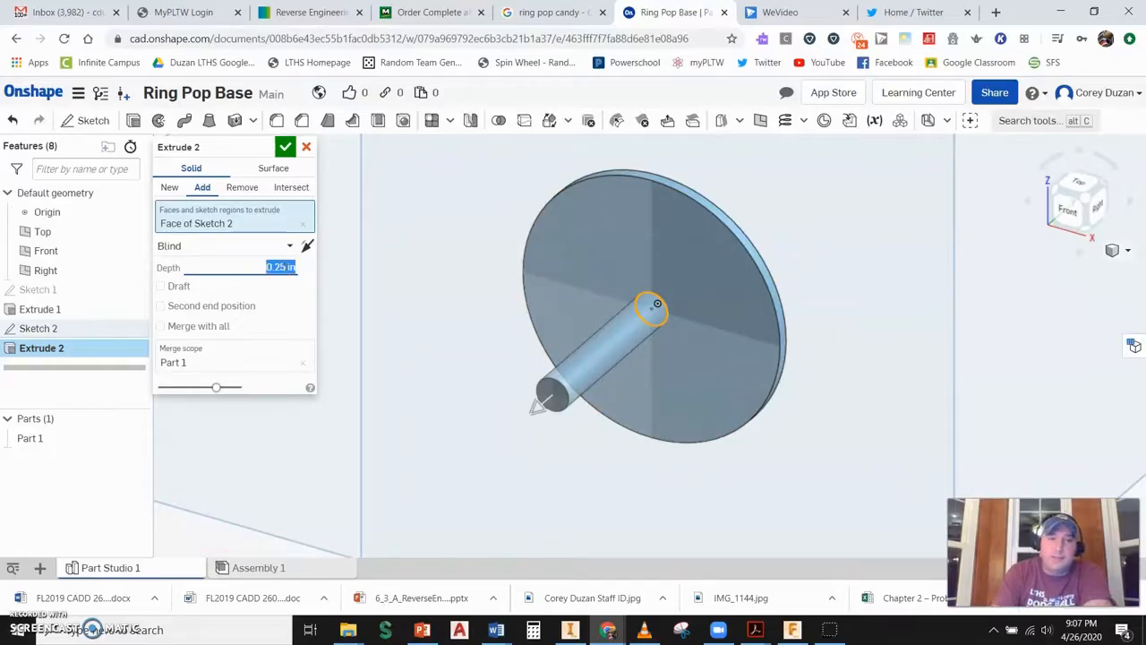
left_click(284, 149)
- Start a sketch on the Right plane and draw a 0.75 in diameter circle beside the disc
scroll(578, 319, "up", 2)
scroll(594, 317, "down", 5)
middle_click_drag(752, 307, 639, 376)
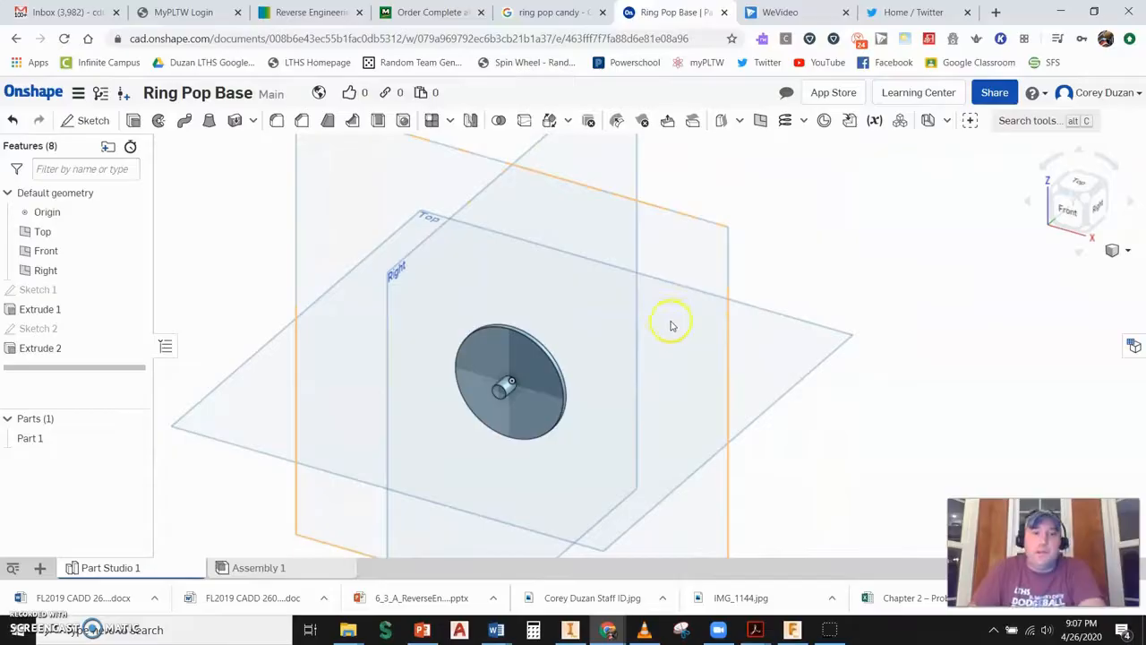
scroll(650, 302, "up", 1)
scroll(649, 307, "down", 2)
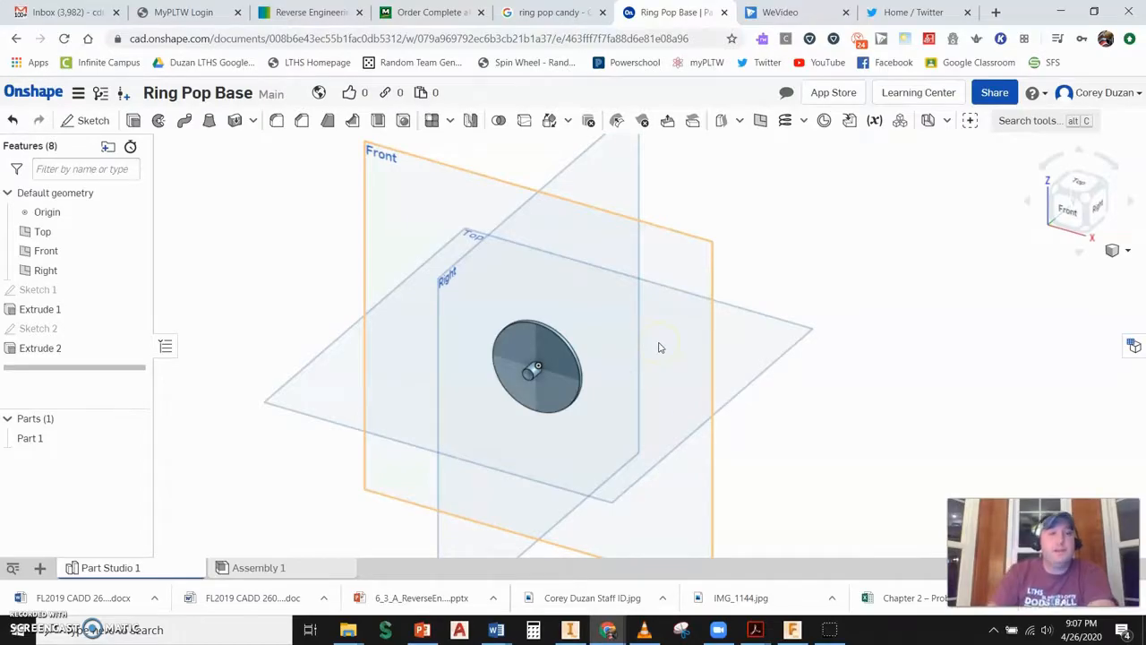
left_click(87, 121)
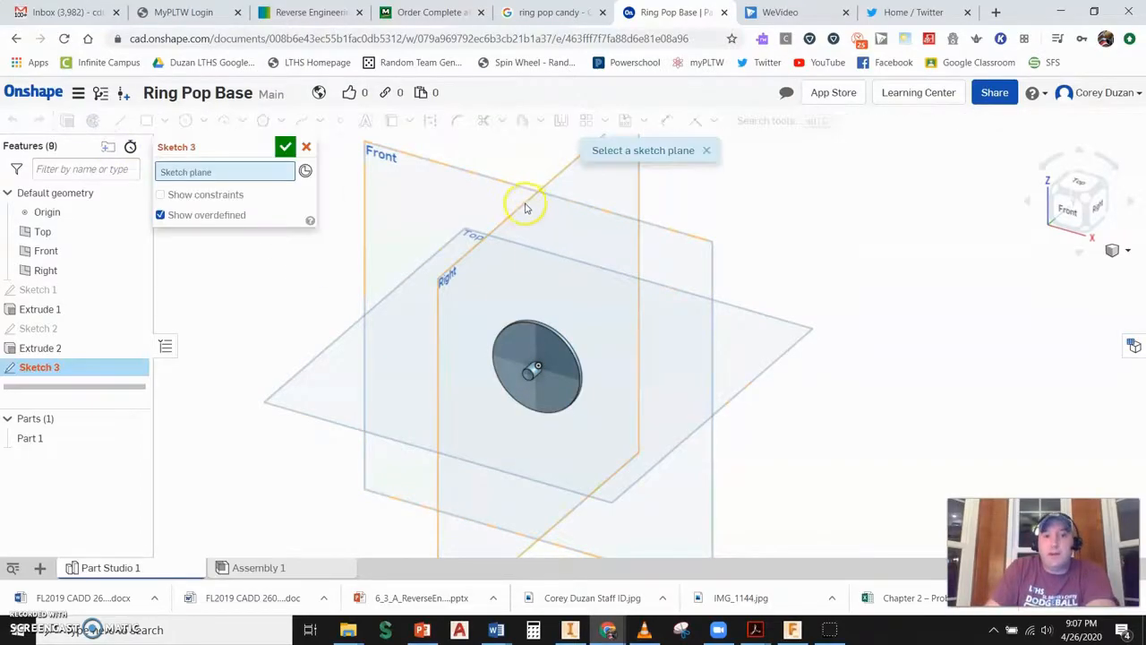
left_click(523, 209)
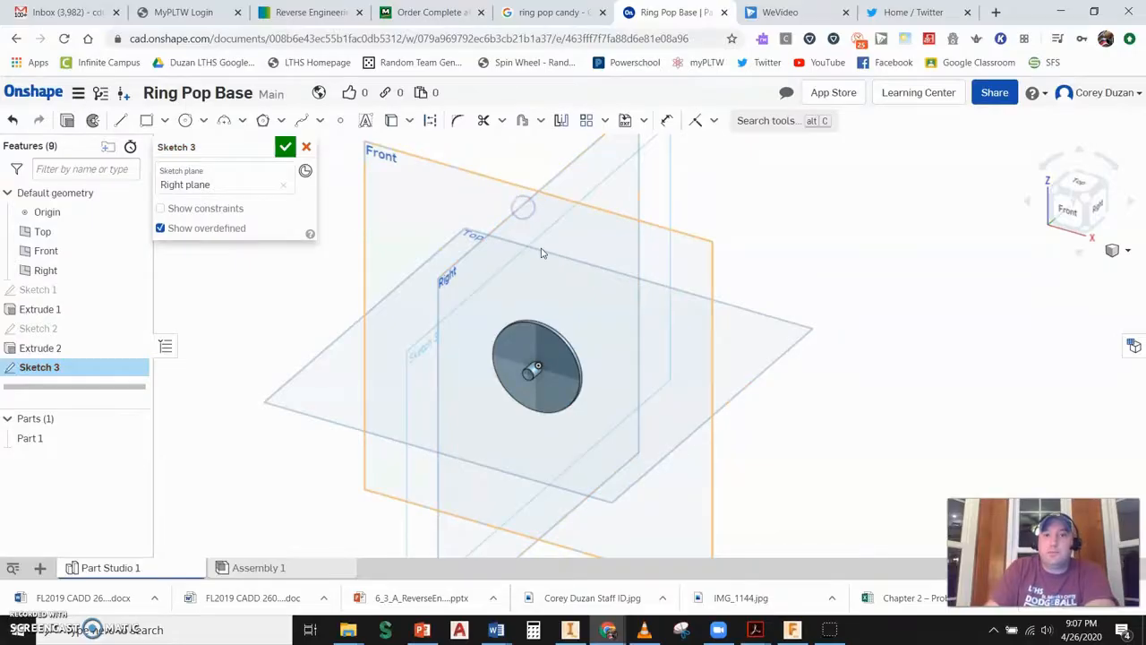
left_click(1097, 205)
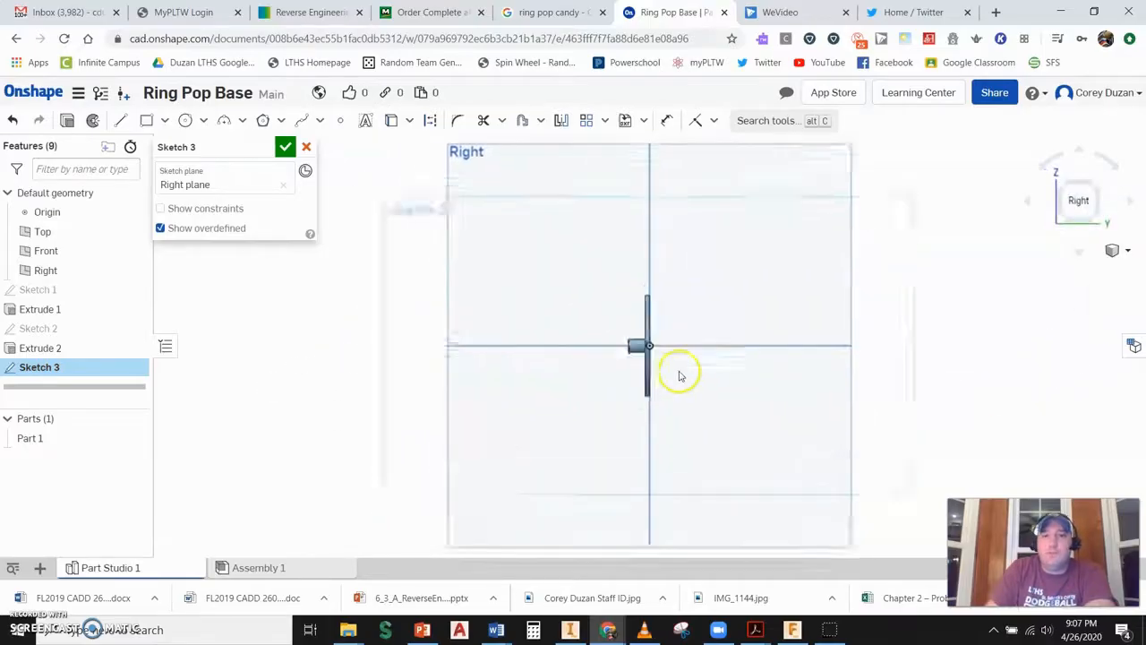
scroll(664, 340, "up", 2)
scroll(665, 341, "up", 3)
left_click(186, 120)
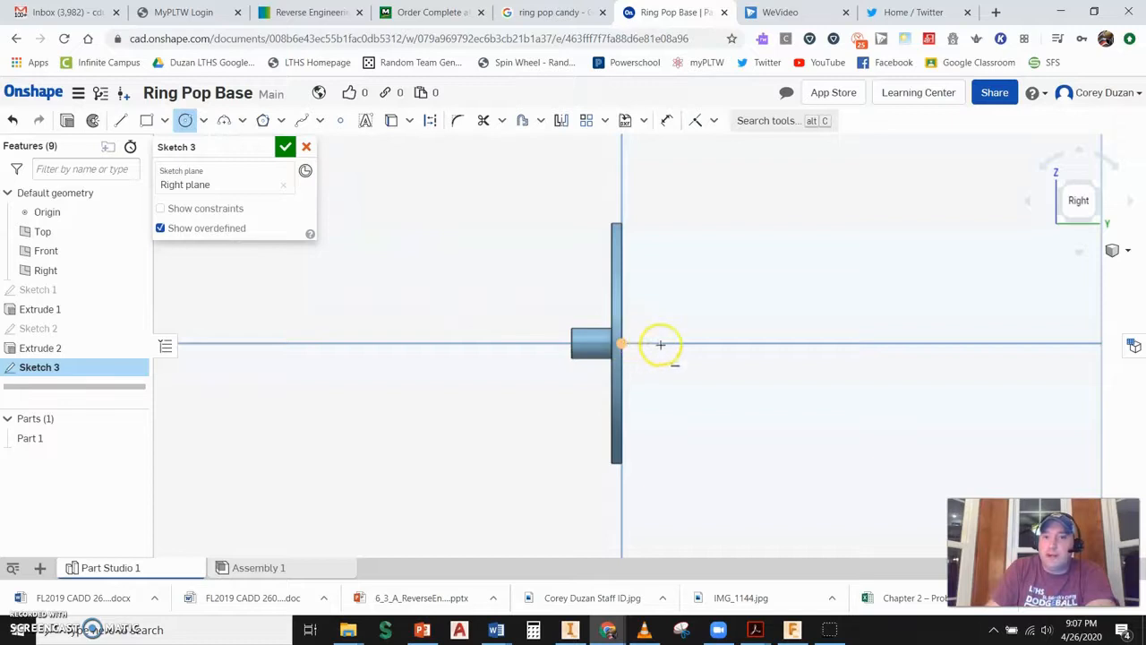
left_click_drag(708, 343, 715, 396)
type(".75")
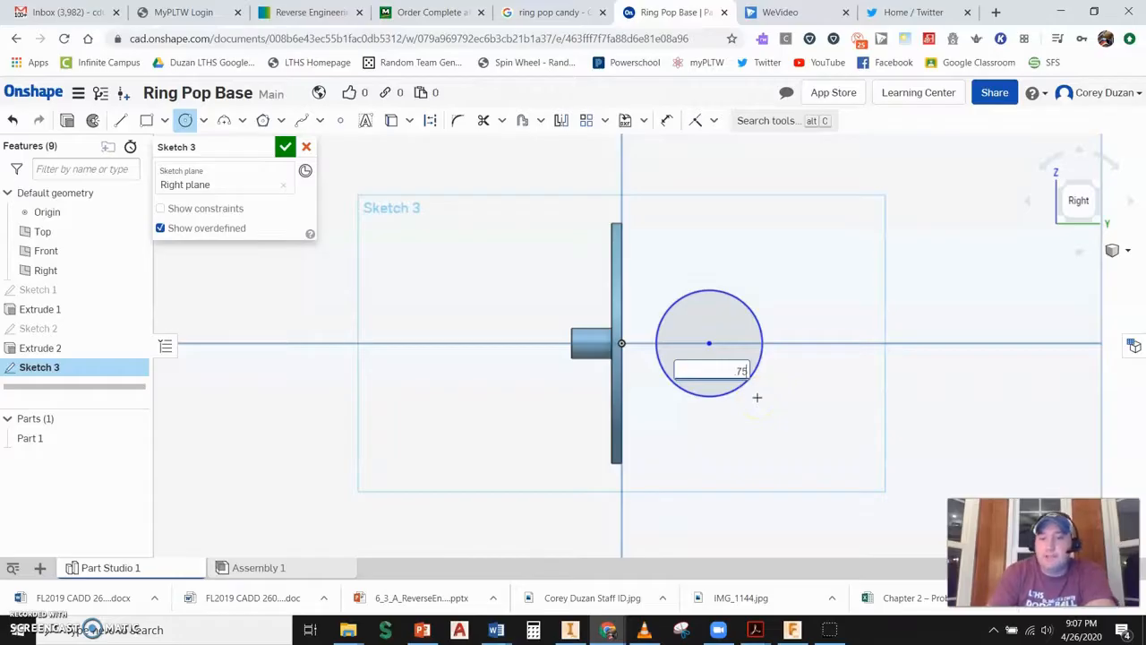
key("Return")
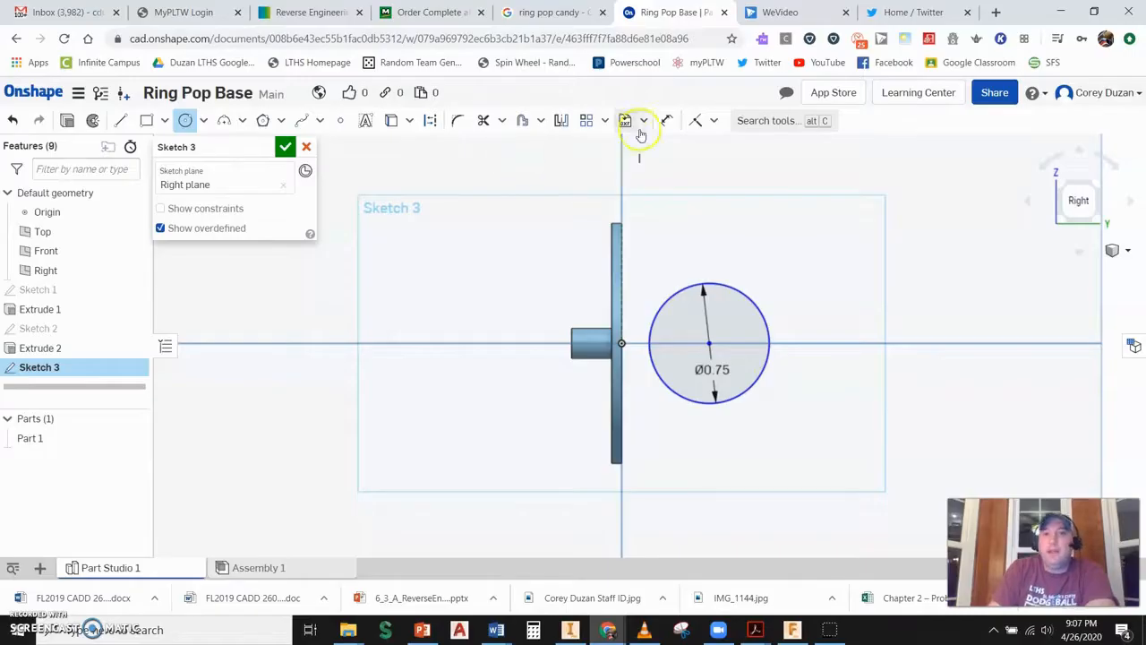
- Dimension the circle's center 0.5 in from the origin
left_click(667, 120)
left_click(623, 343)
left_click(708, 344)
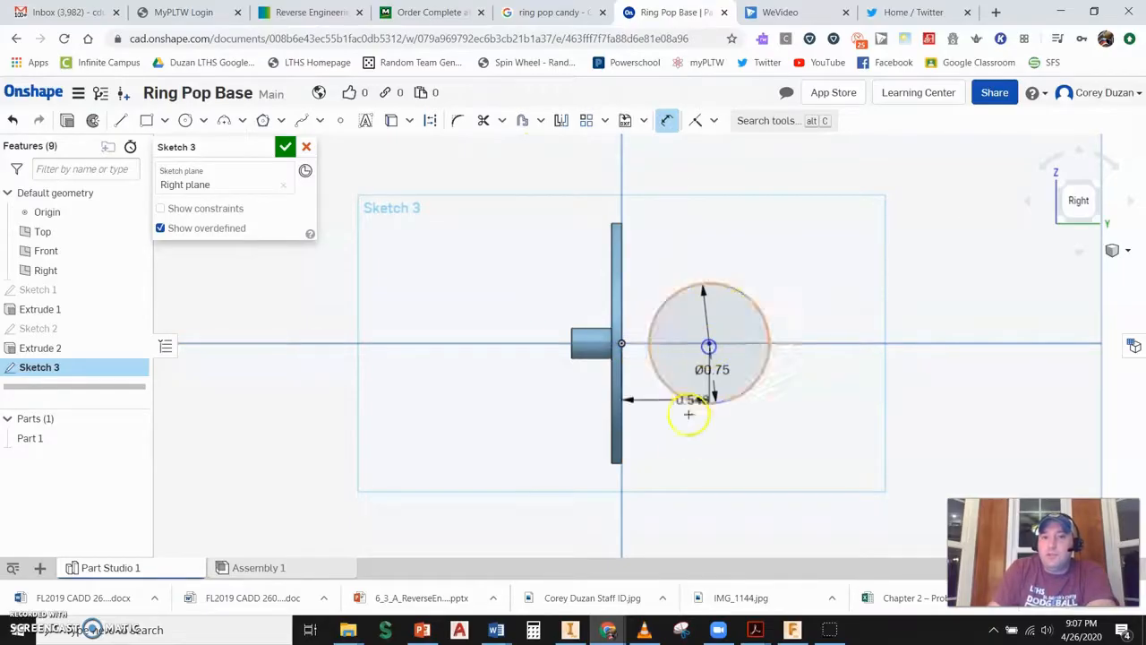
left_click(685, 435)
key("Return")
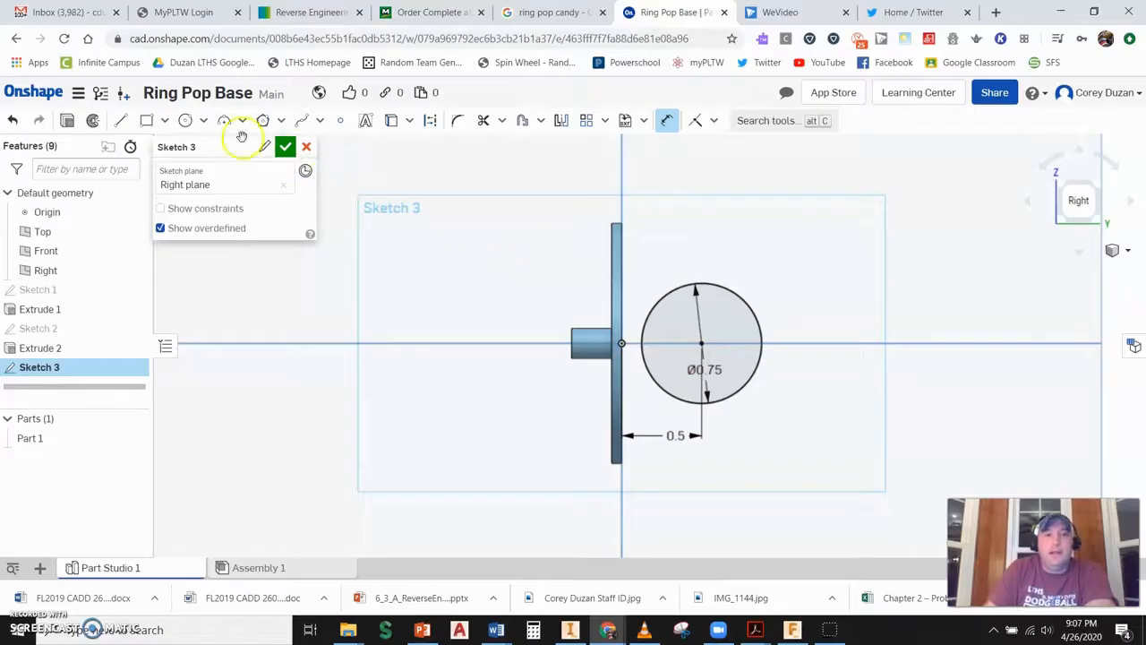
- Draw a 0.125 in vertical line up from the origin and an angled line continuing up to the right
left_click(121, 120)
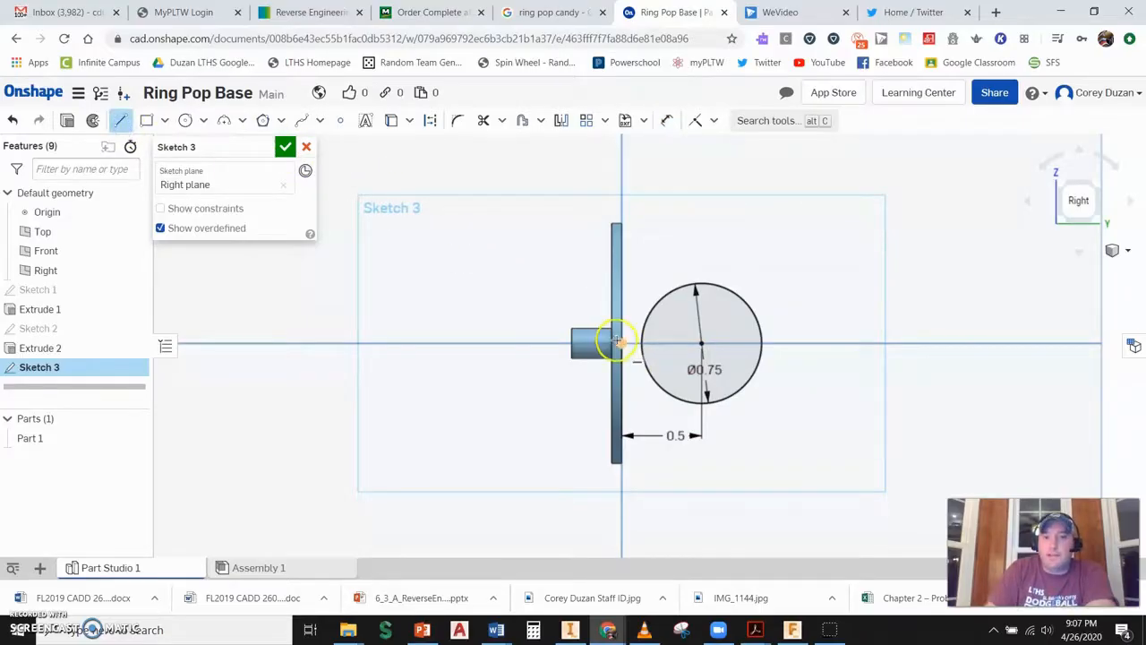
left_click(621, 343)
left_click(622, 293)
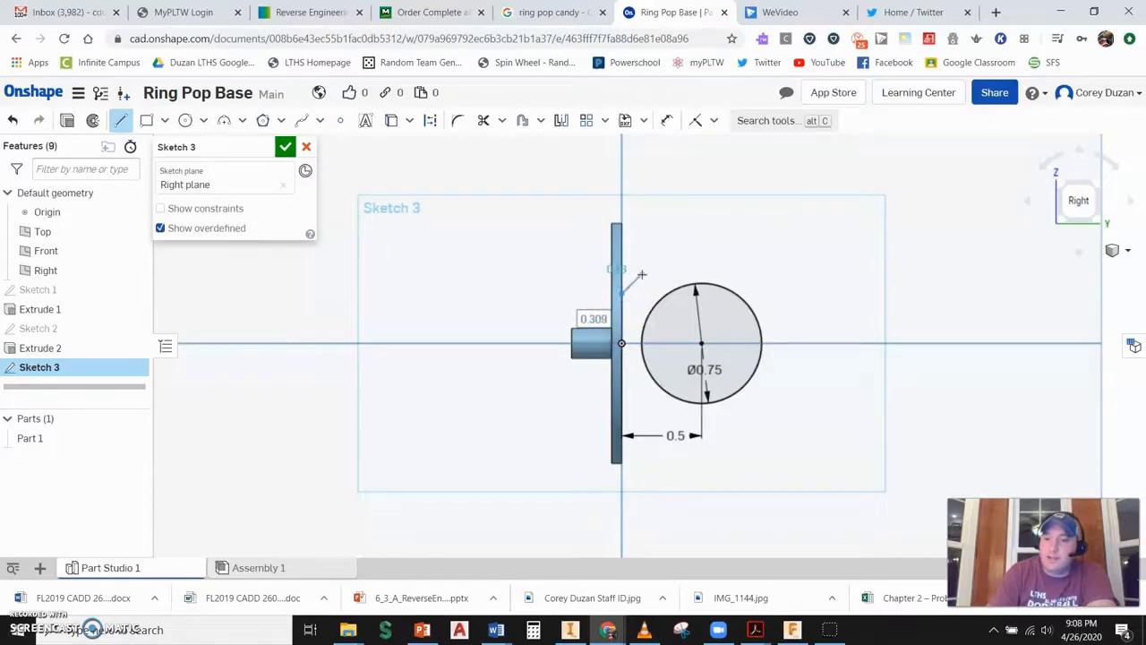
type("125")
key("Return")
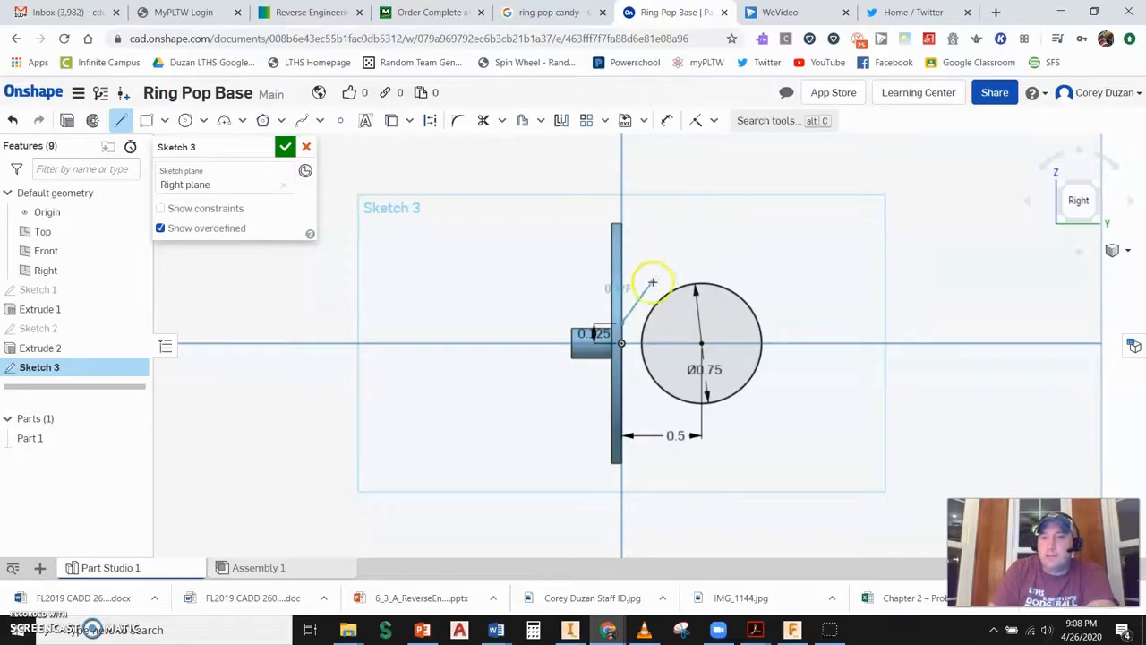
left_click(727, 230)
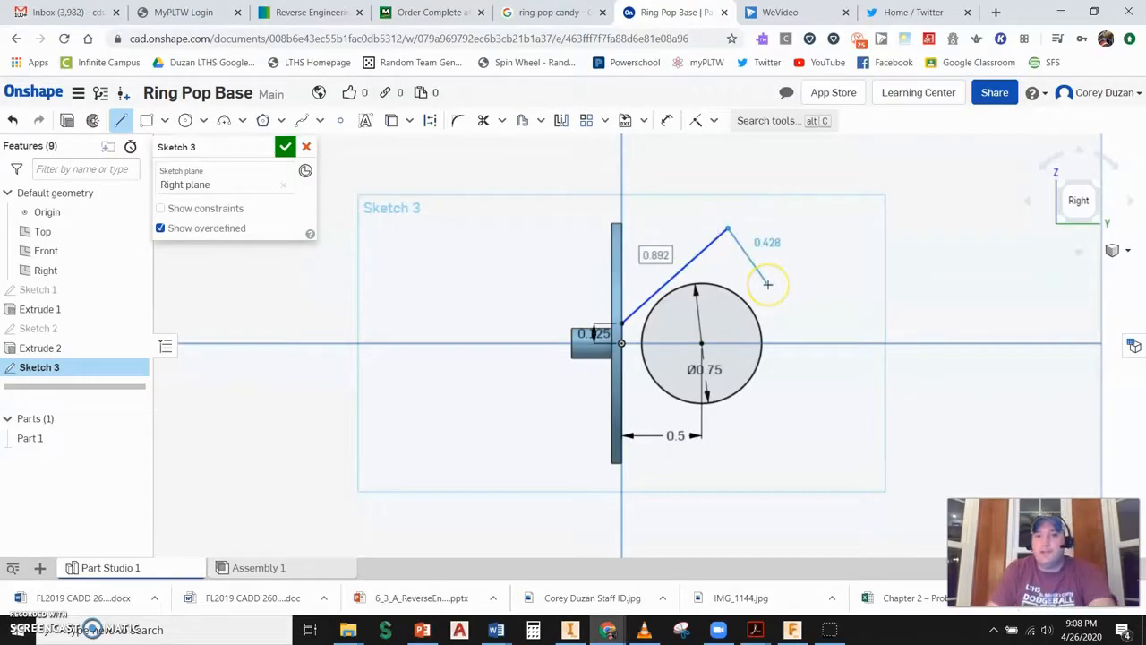
key("Escape")
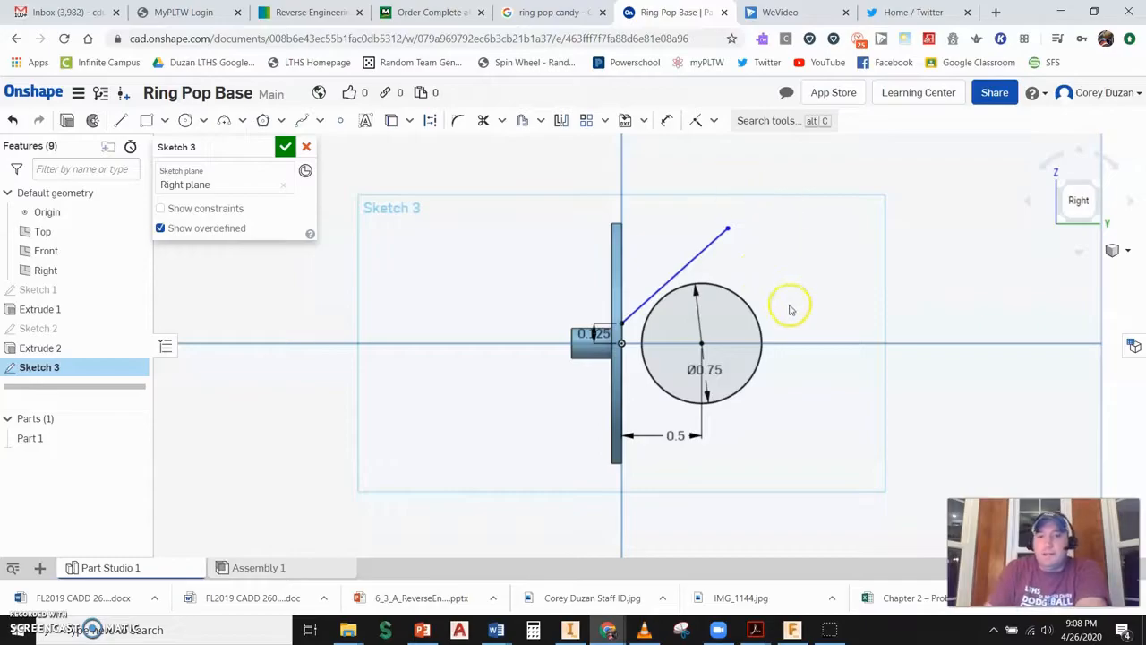
- Constrain the circle's center horizontally with the origin
left_click(716, 121)
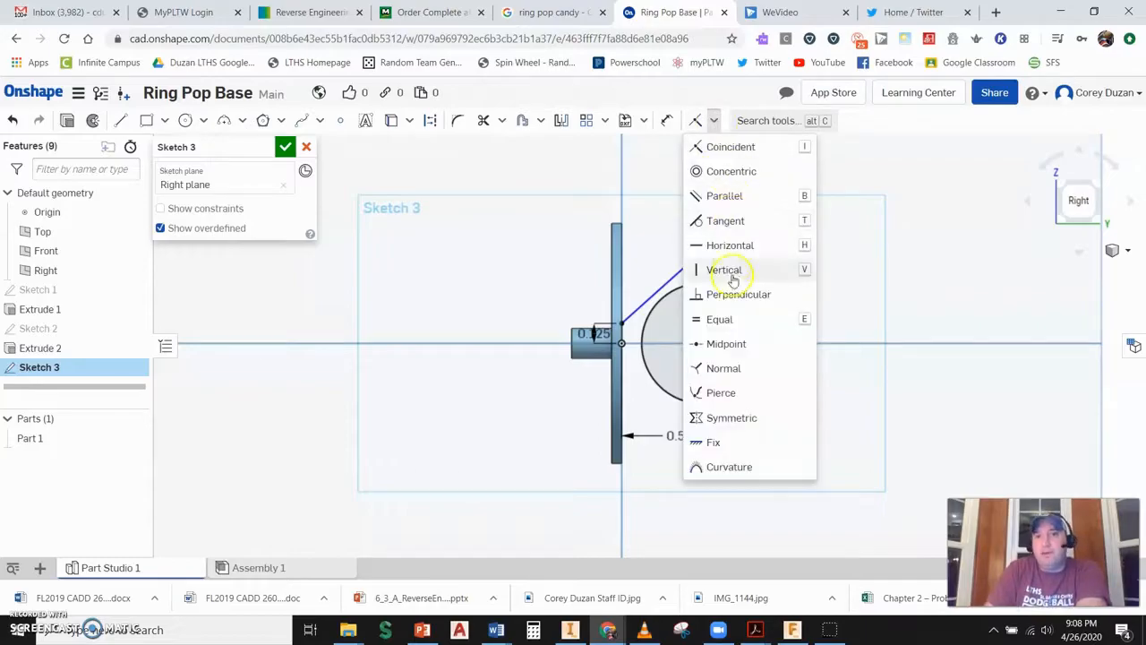
left_click(721, 245)
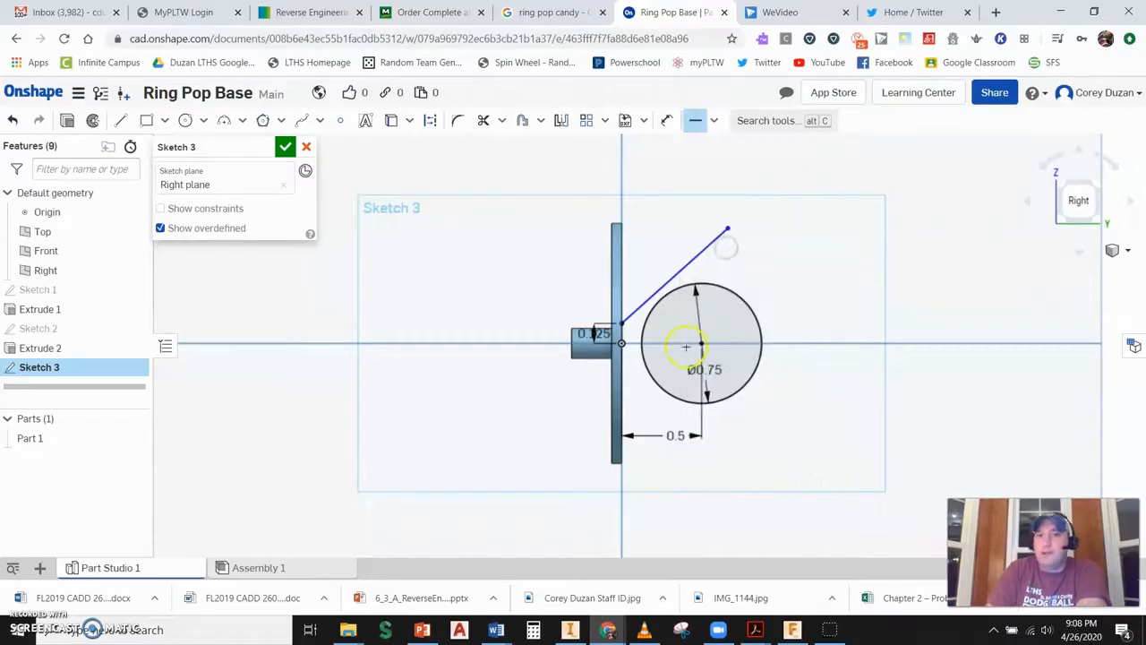
scroll(631, 344, "up", 3)
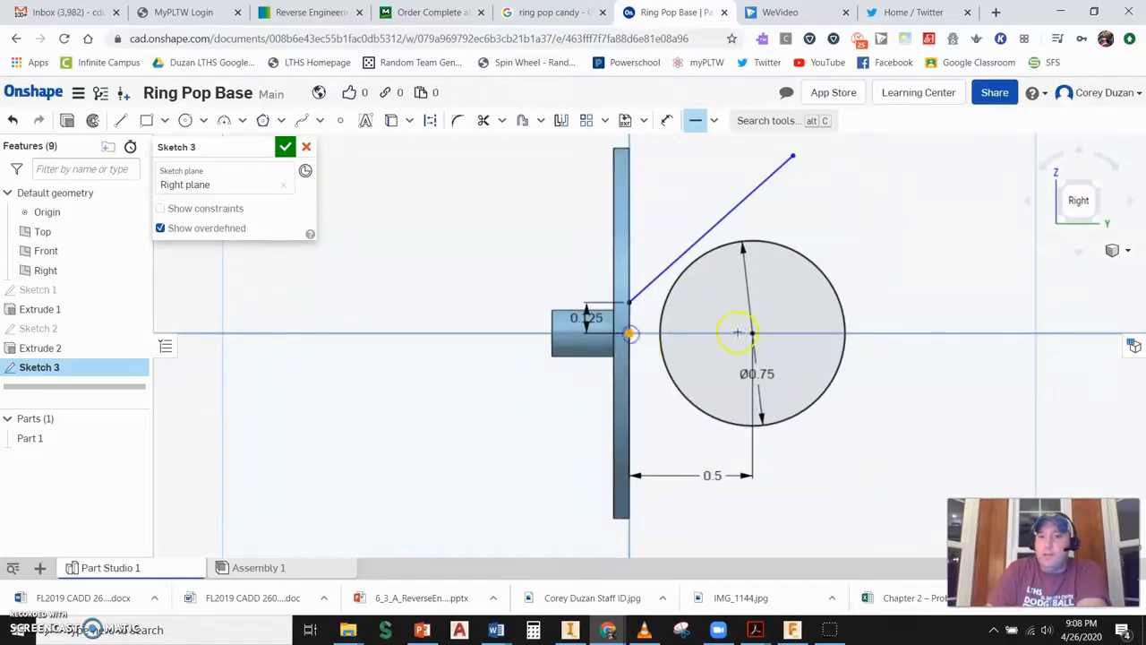
left_click(759, 315)
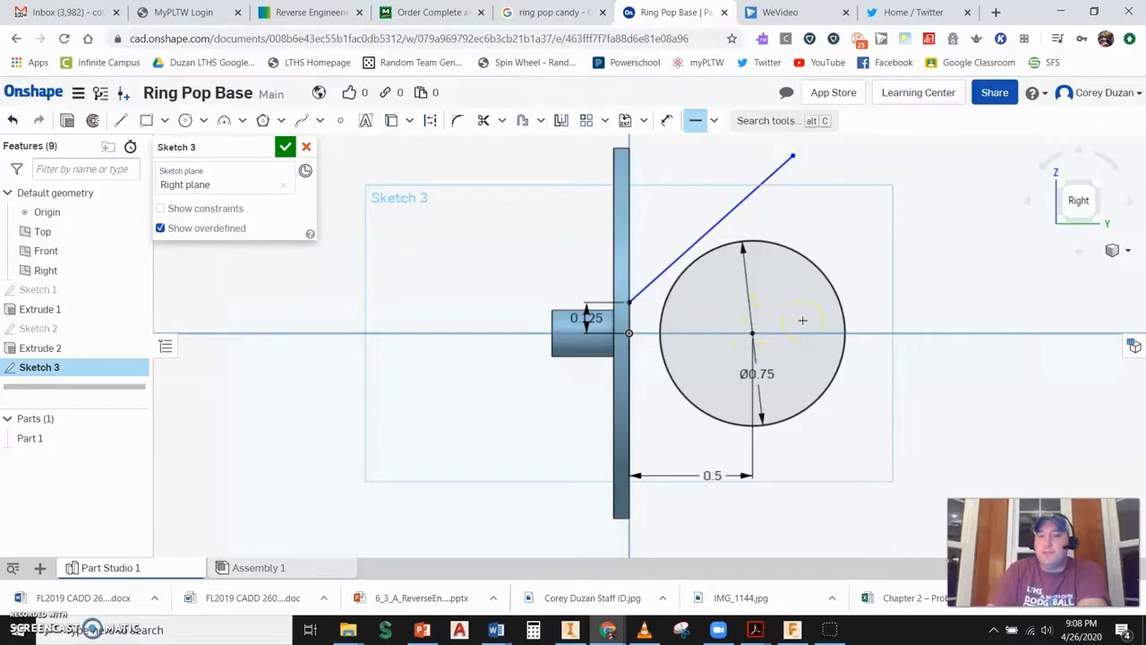
- Make the angled line tangent to the 0.75 in circle
left_click(714, 122)
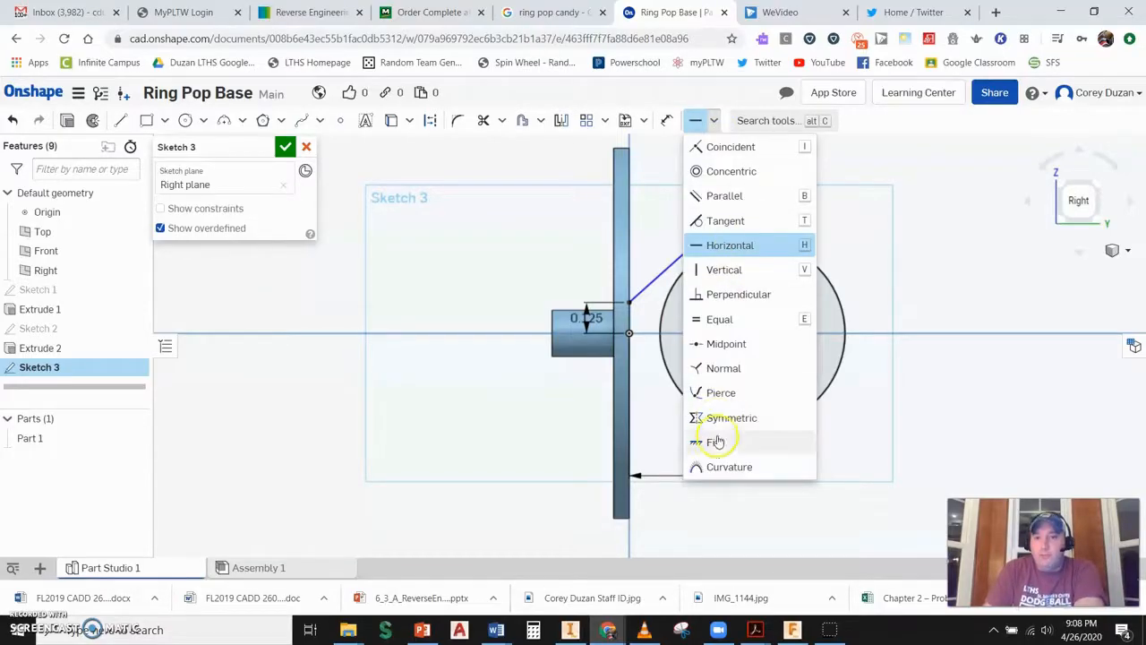
left_click(725, 221)
left_click(715, 227)
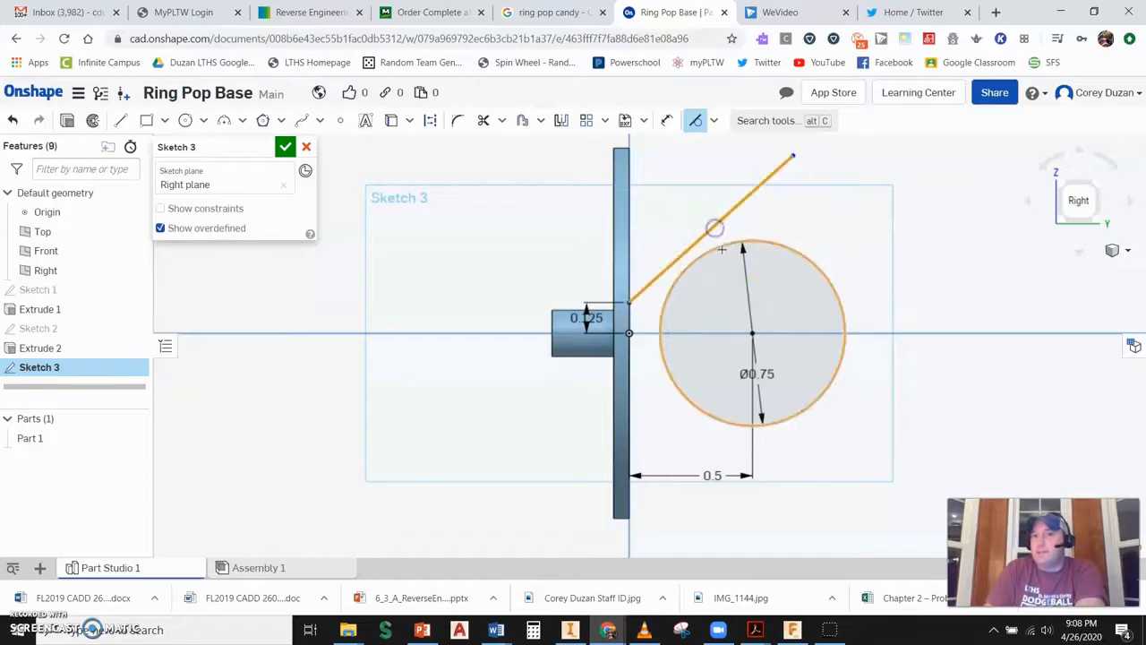
left_click(787, 239)
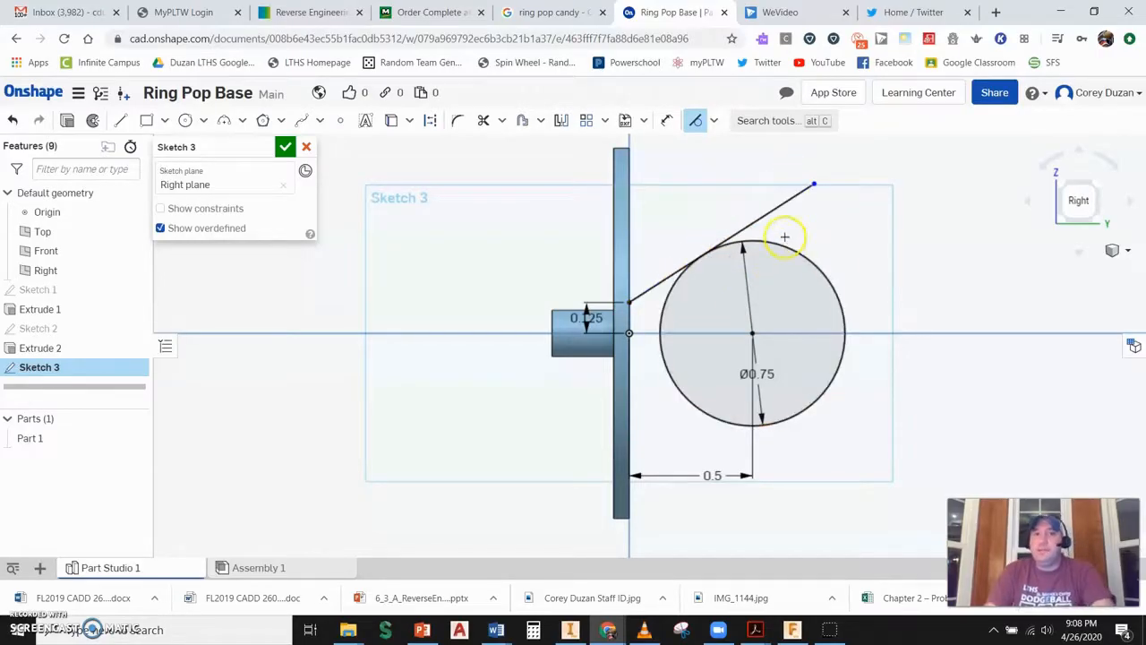
- Trim the angled line's overhang past the circle and draw a horizontal line from the circle's center about 0.88 in long
left_click(483, 120)
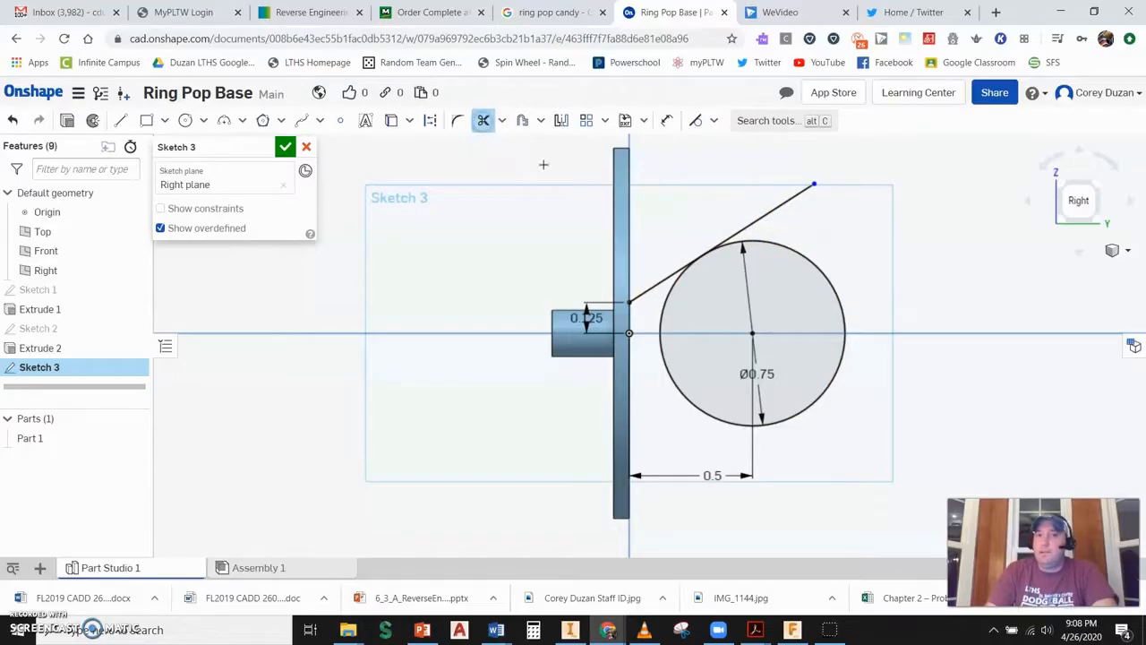
left_click(746, 228)
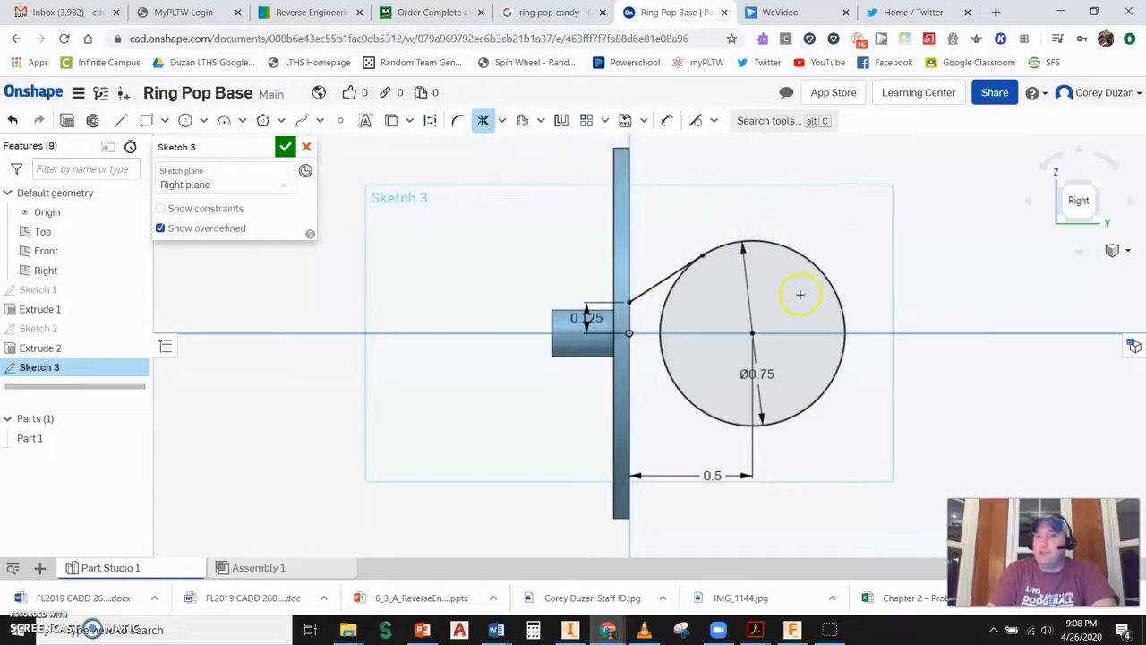
left_click(120, 120)
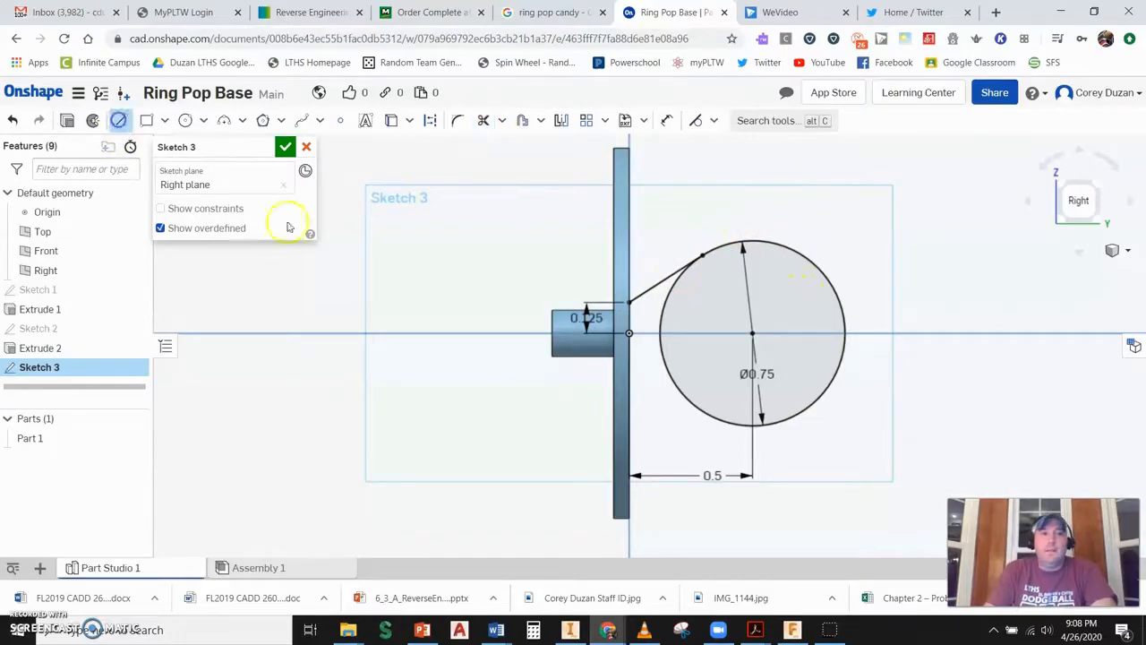
left_click(752, 333)
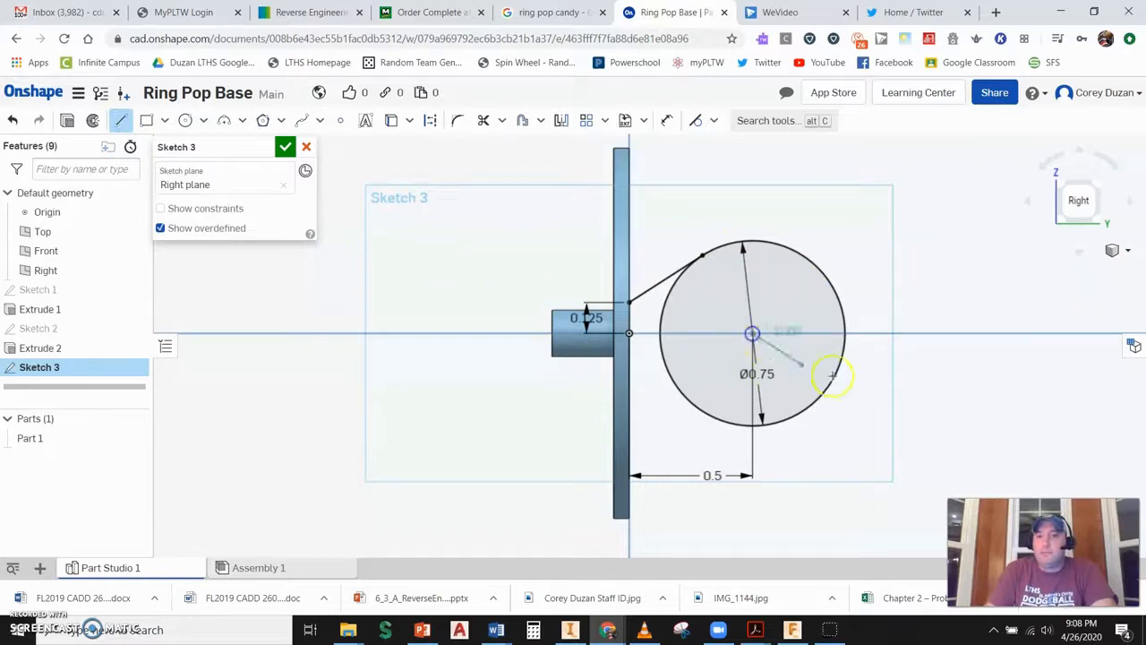
left_click(969, 331)
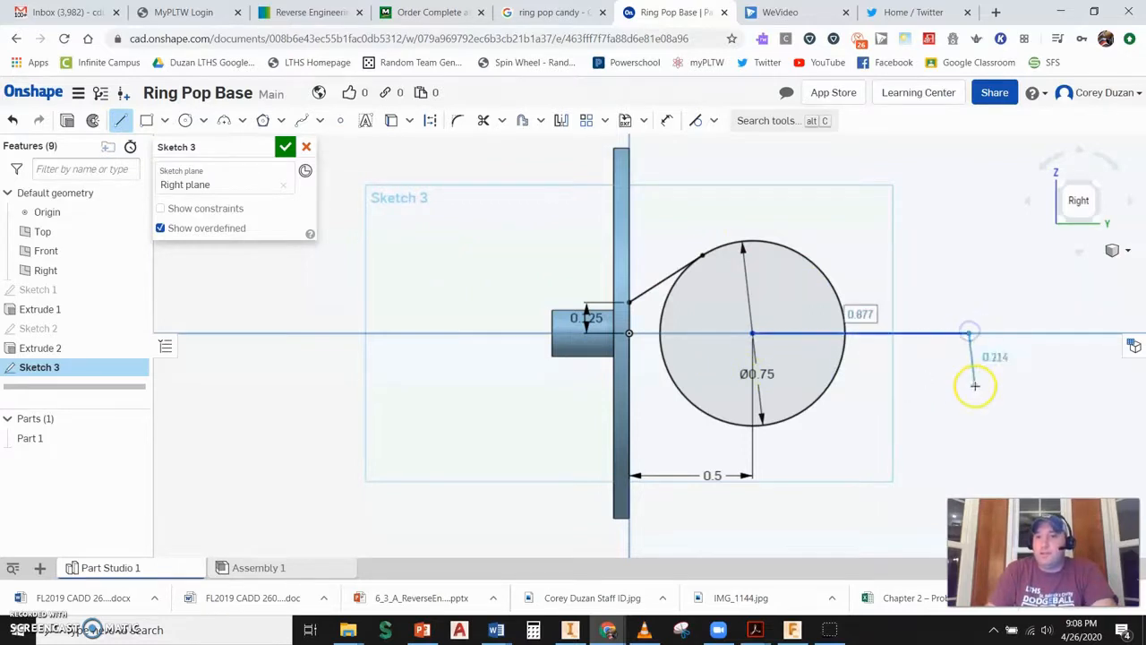
key("Escape")
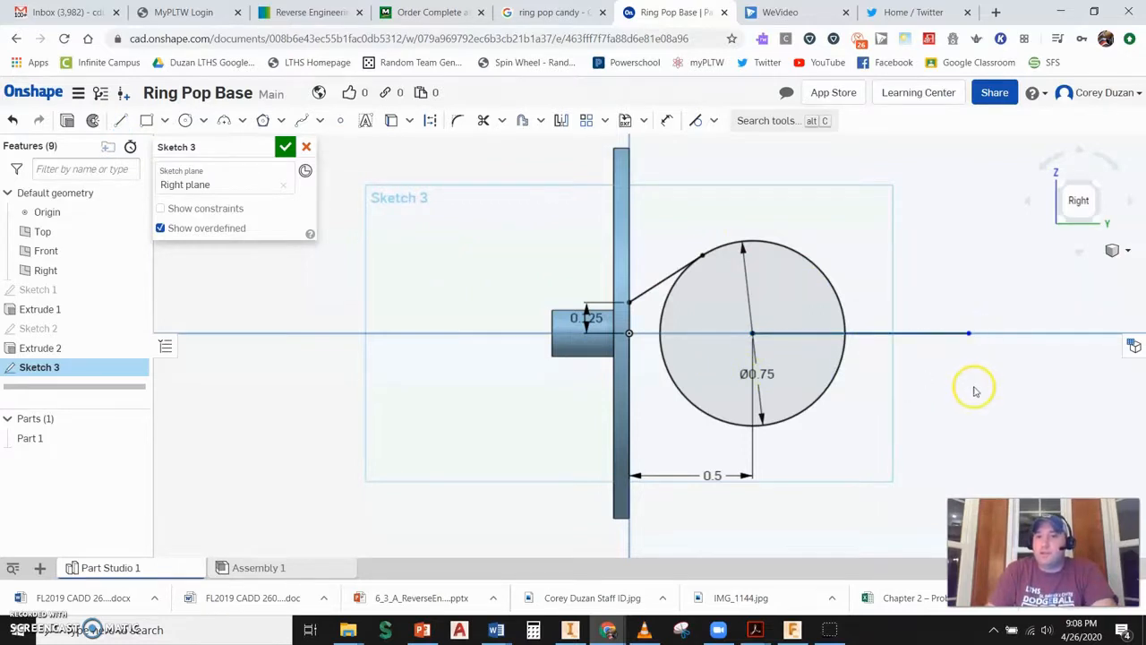
- Mirror the angled line and short vertical line about the horizontal line
left_click(561, 127)
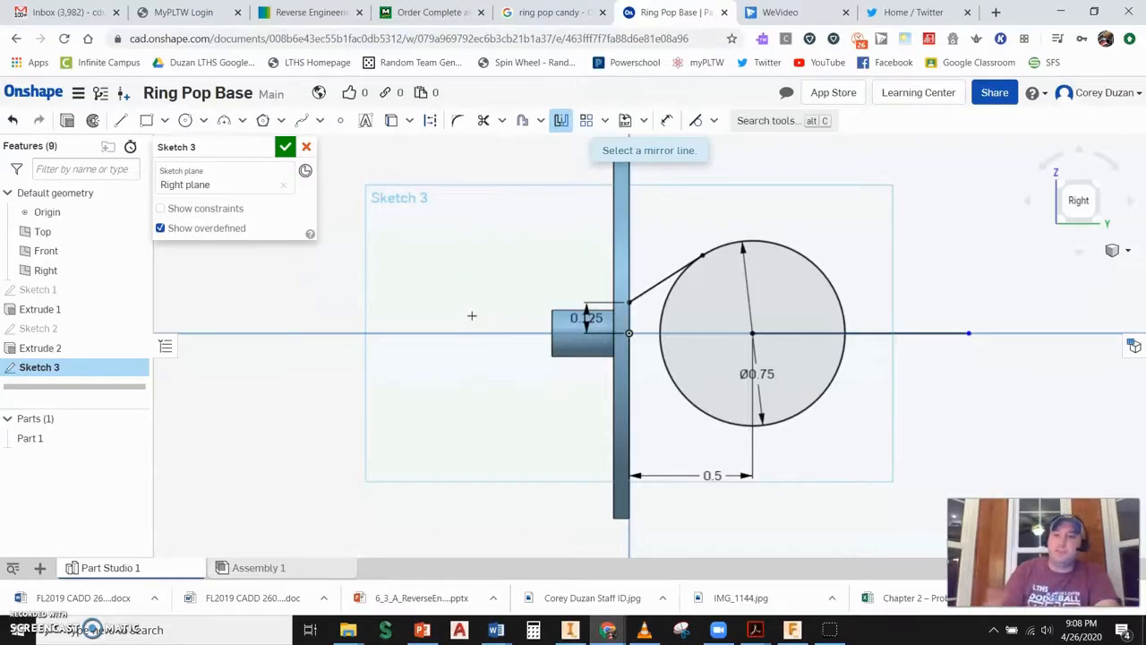
left_click(839, 334)
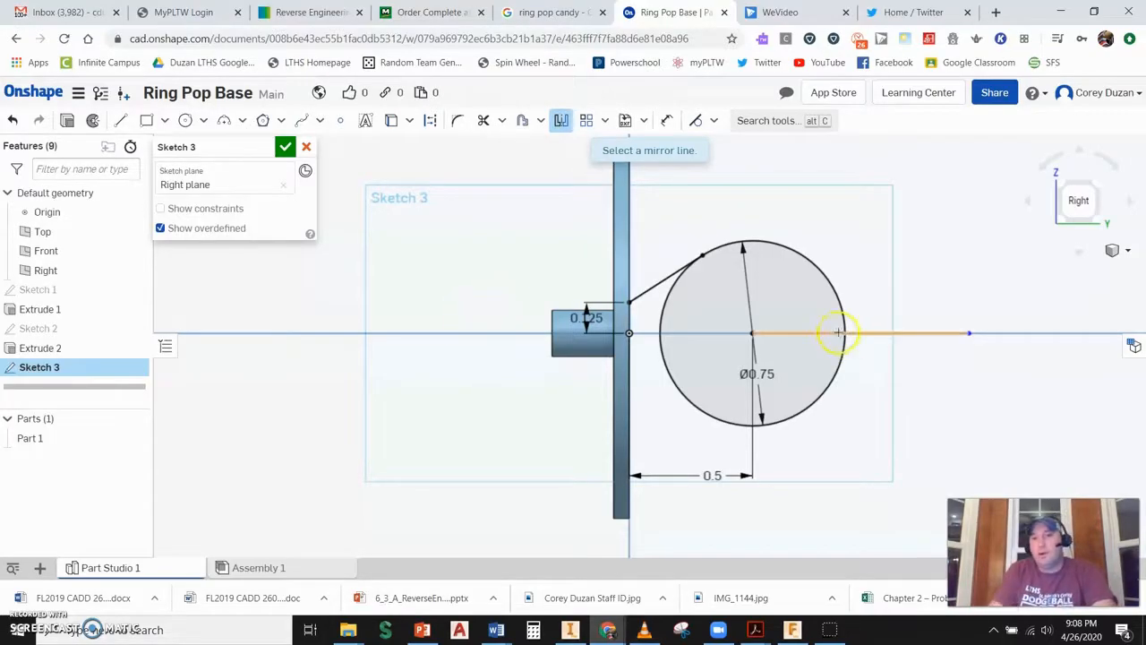
left_click(832, 333)
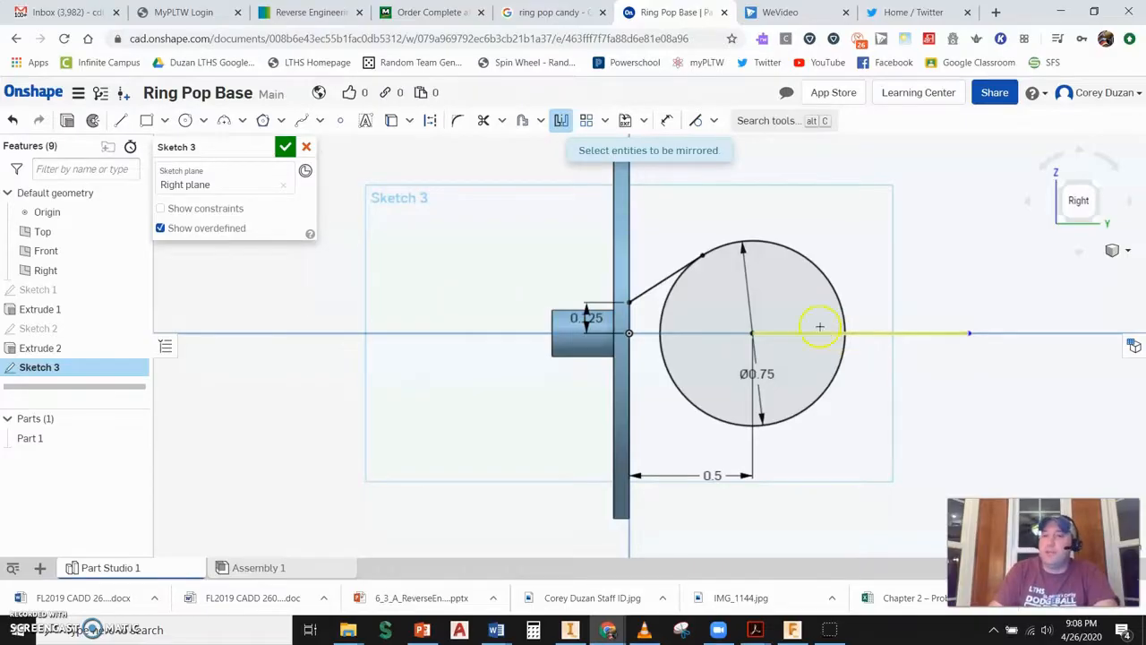
left_click(668, 277)
left_click(632, 317)
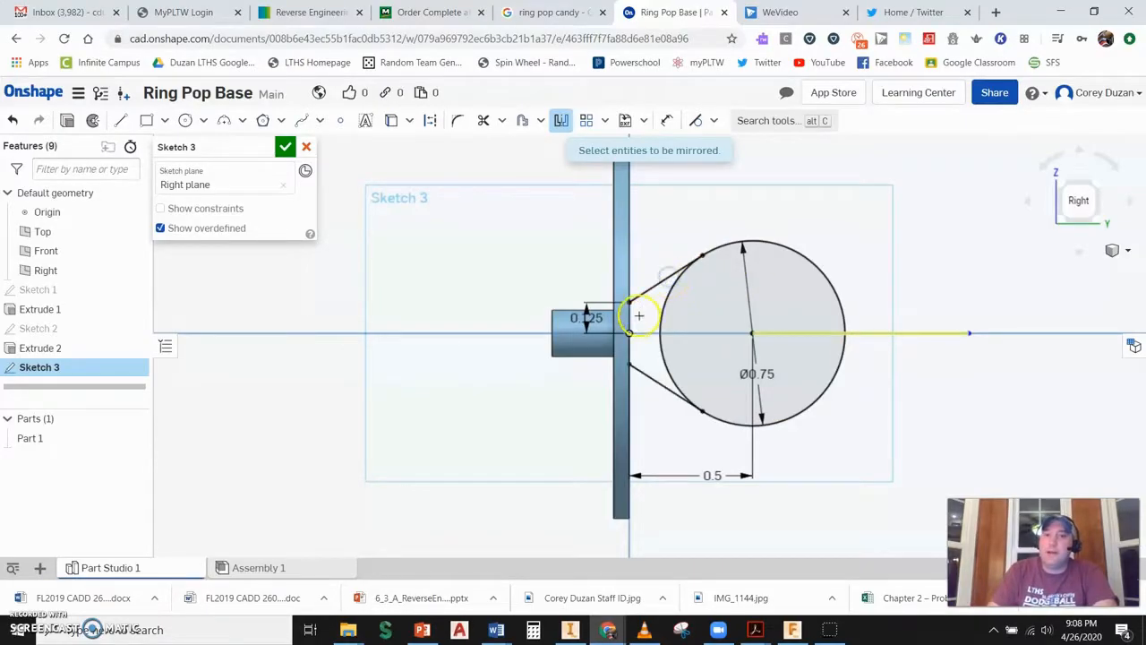
left_click(675, 363)
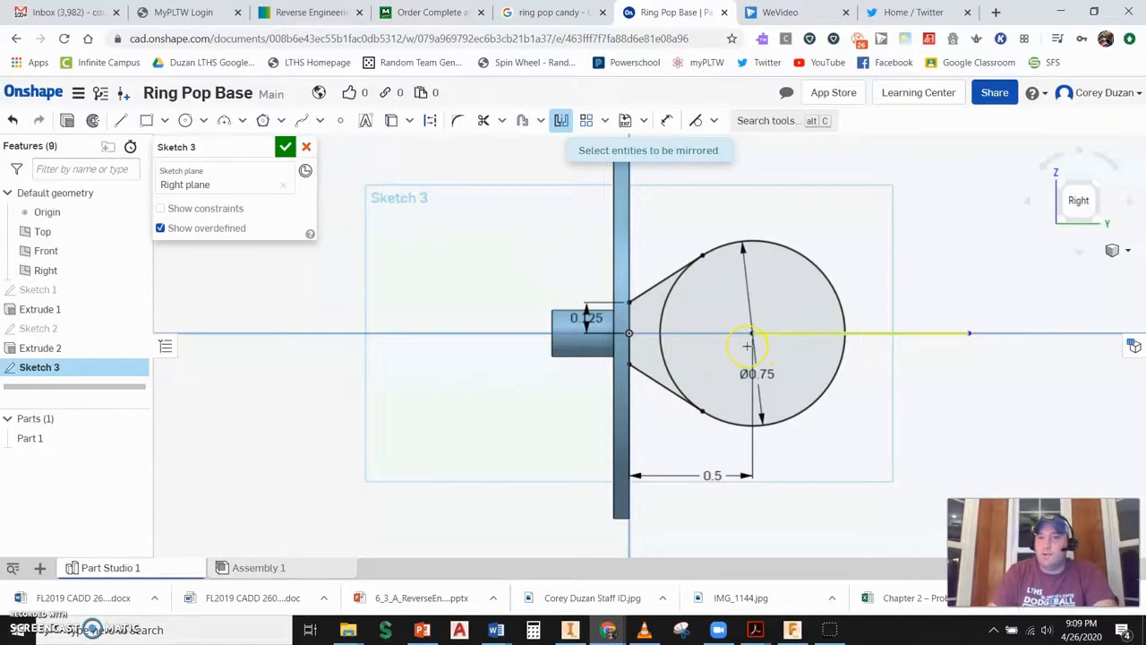
- Draw a concentric circle about 0.58 in diameter and an angled line about 0.56 in long from the center
left_click(185, 123)
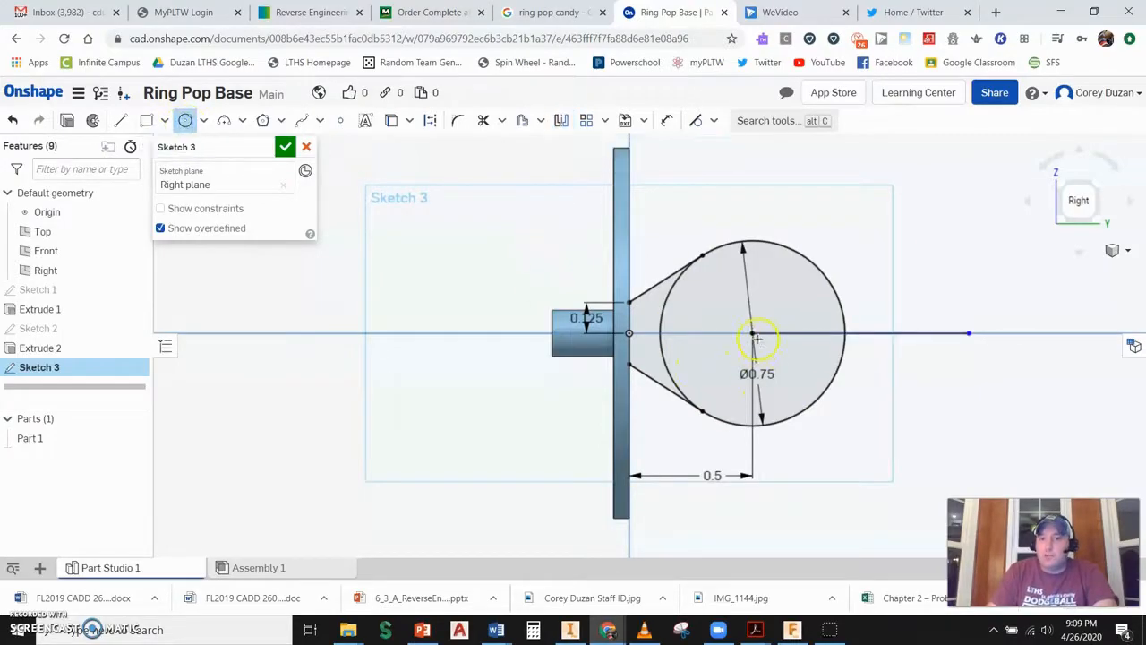
left_click_drag(750, 334, 767, 263)
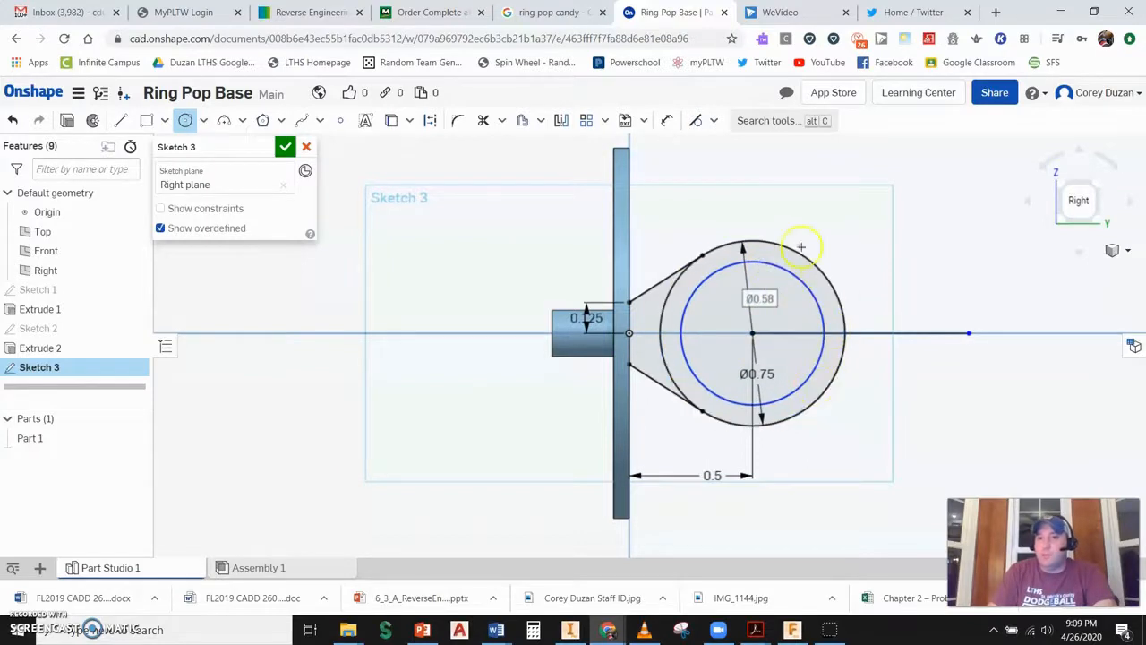
left_click(122, 120)
left_click(750, 333)
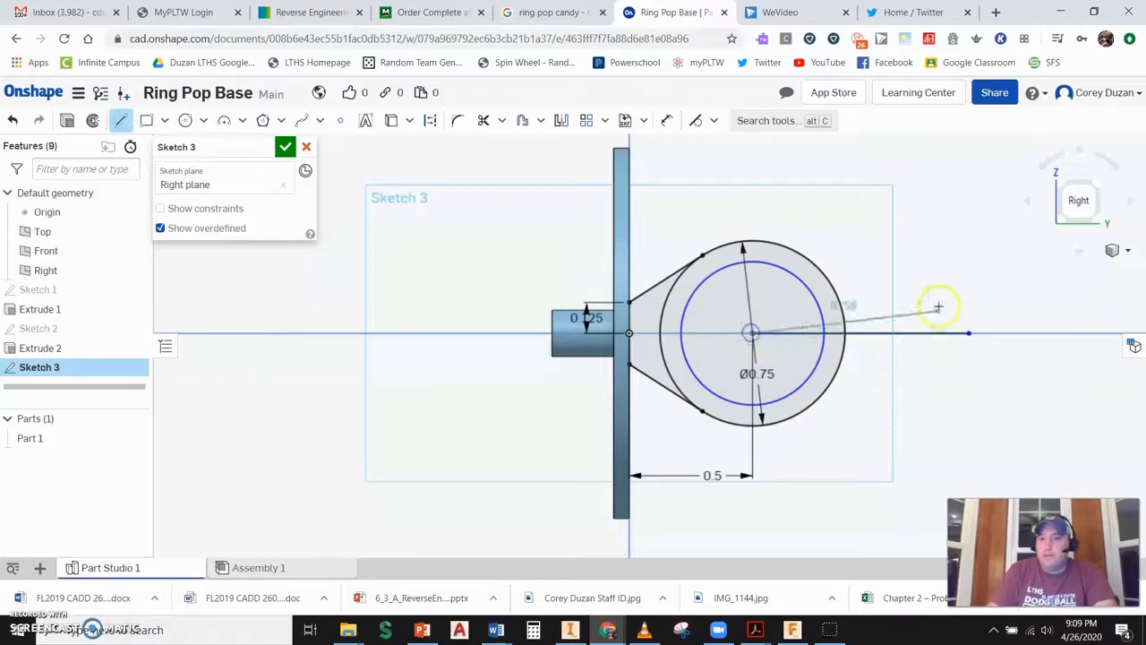
left_click(875, 274)
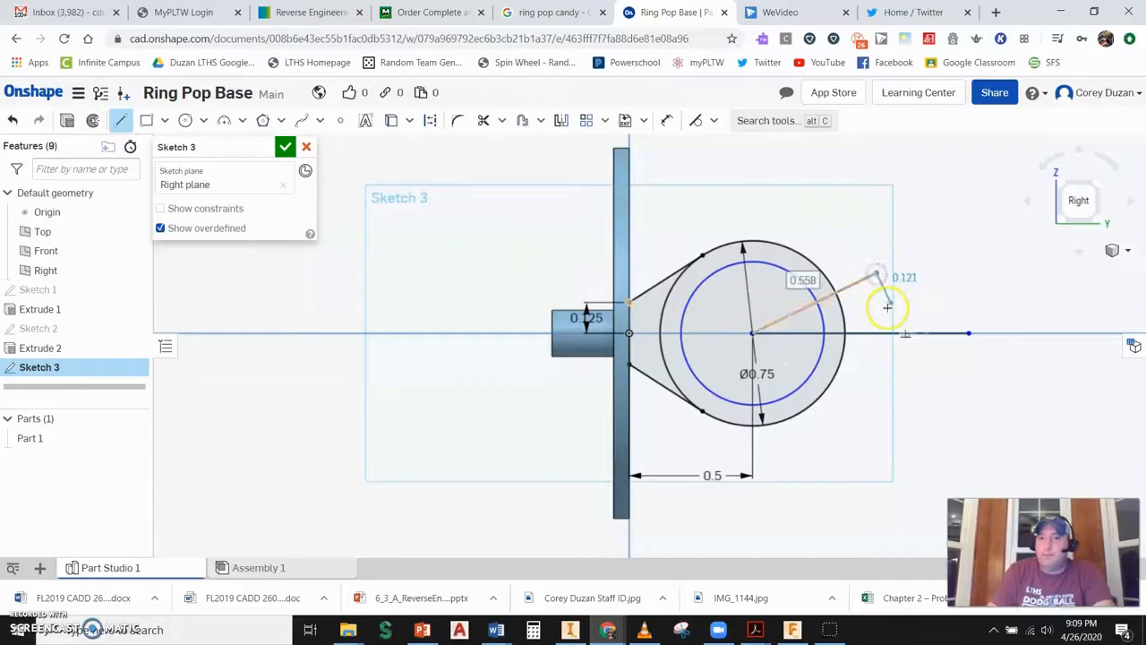
key("Escape")
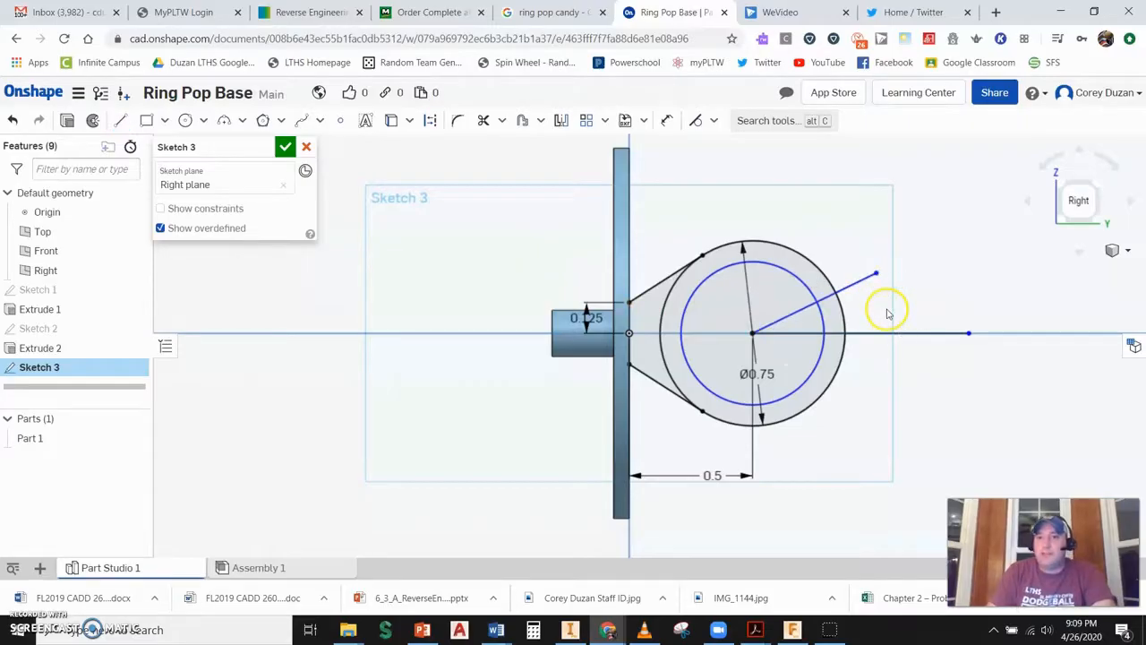
- Mirror the new angled line about the horizontal line
left_click(560, 121)
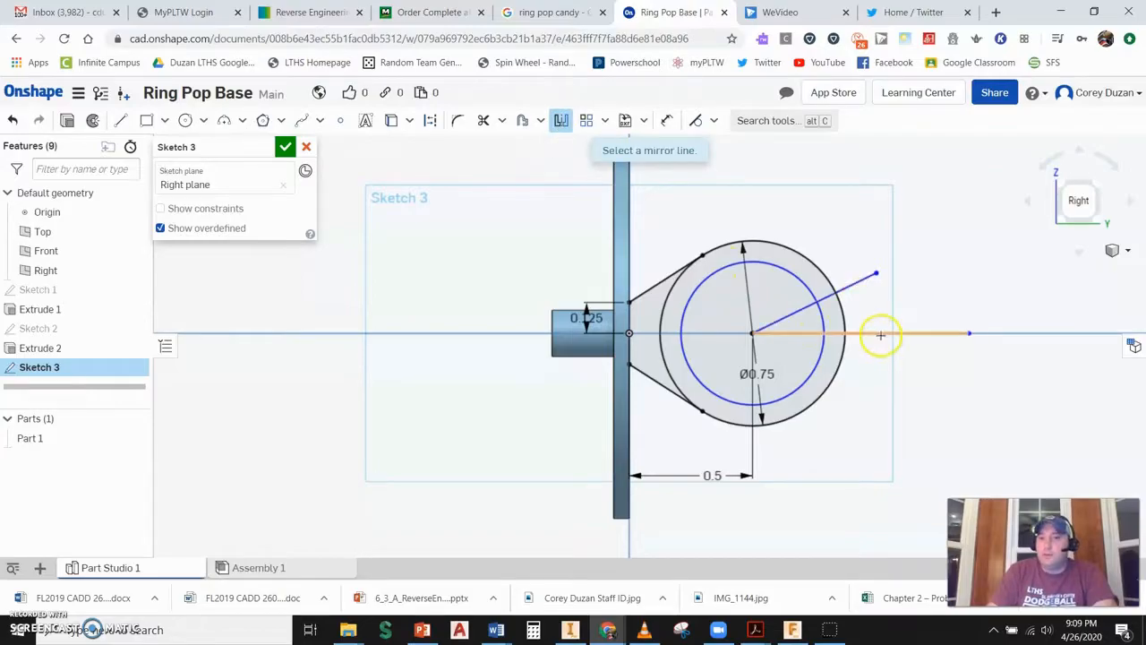
left_click(880, 333)
left_click(851, 285)
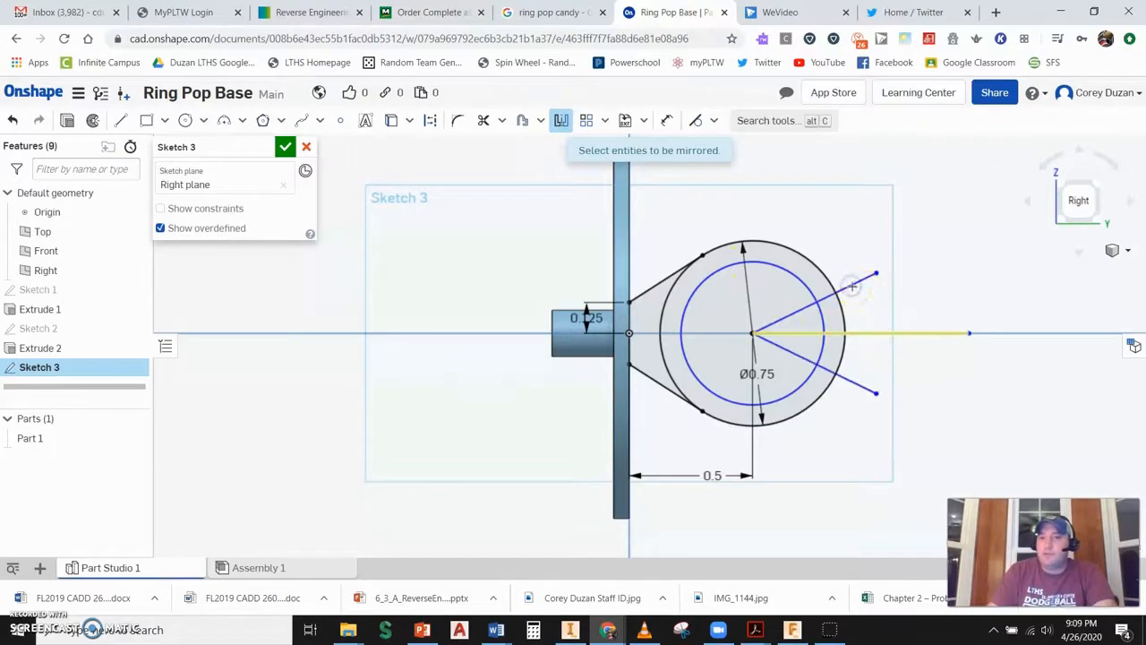
key("Escape")
- Trim the circles and lines to open a gap in the ring, then finish the sketch
left_click(484, 120)
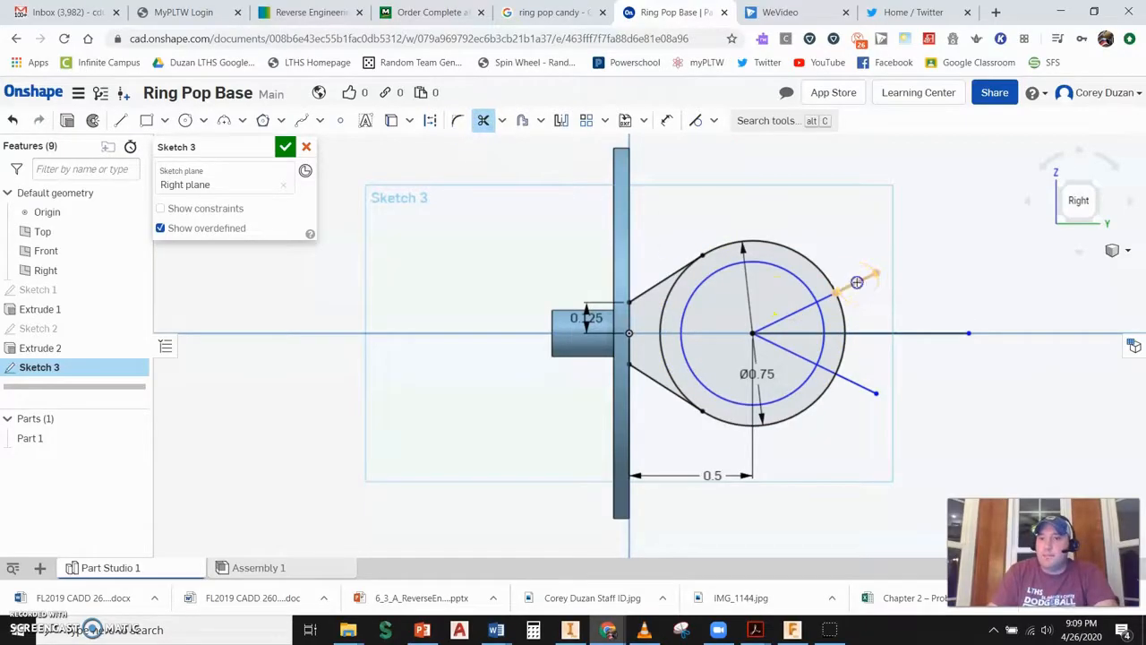
left_click(839, 311)
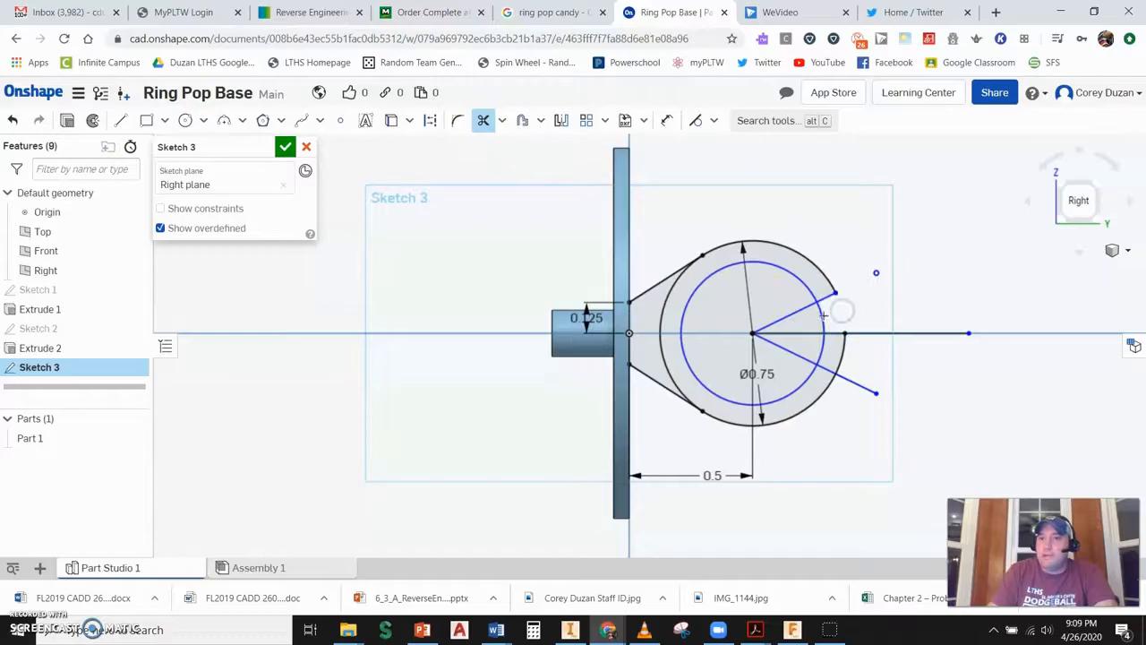
left_click(815, 310)
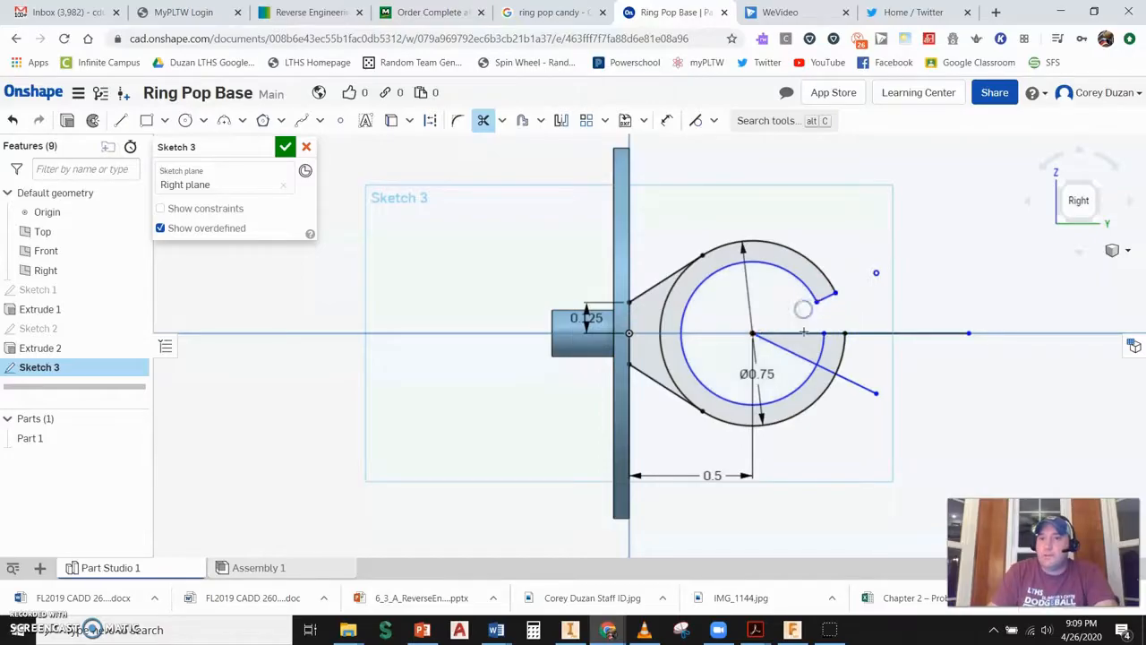
left_click(857, 333)
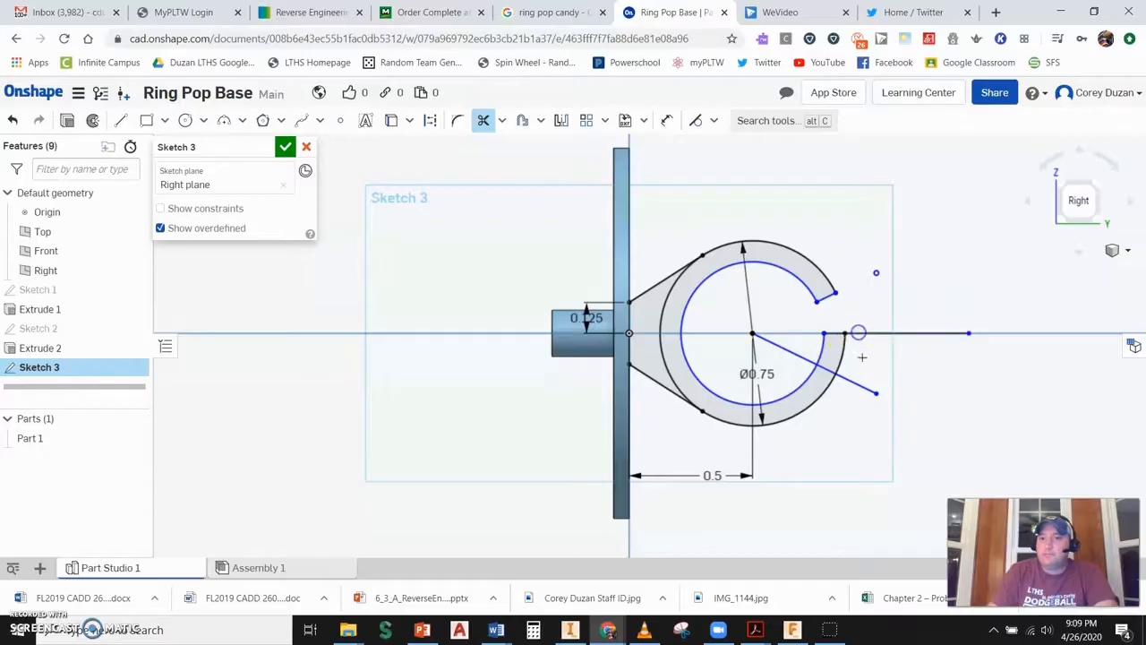
left_click(840, 358)
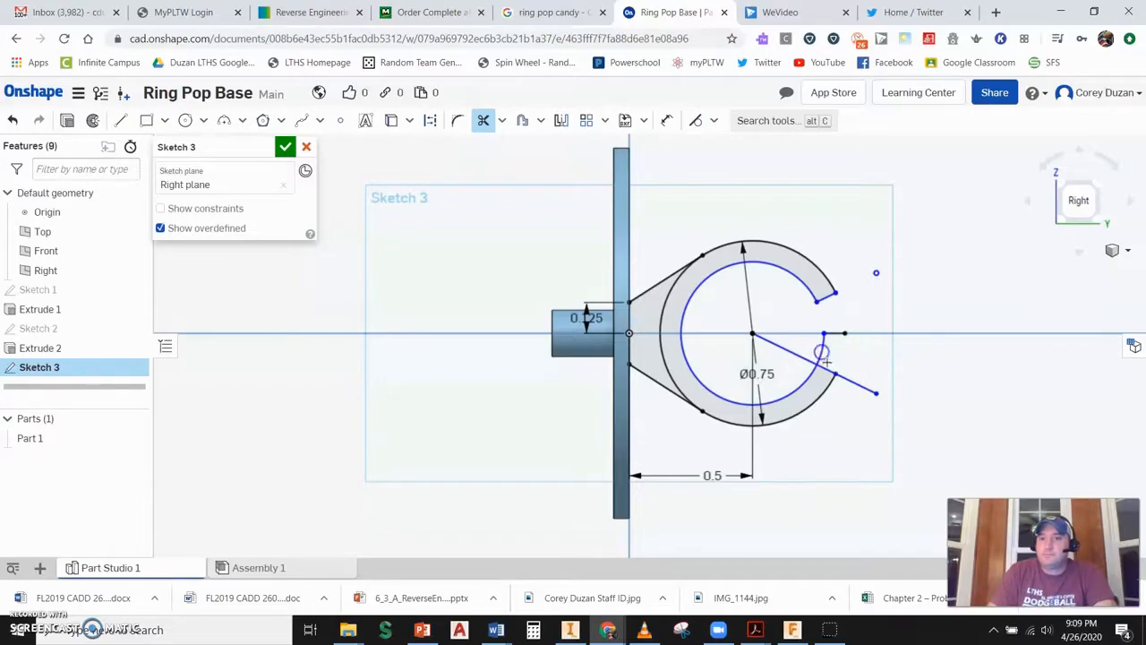
left_click(846, 378)
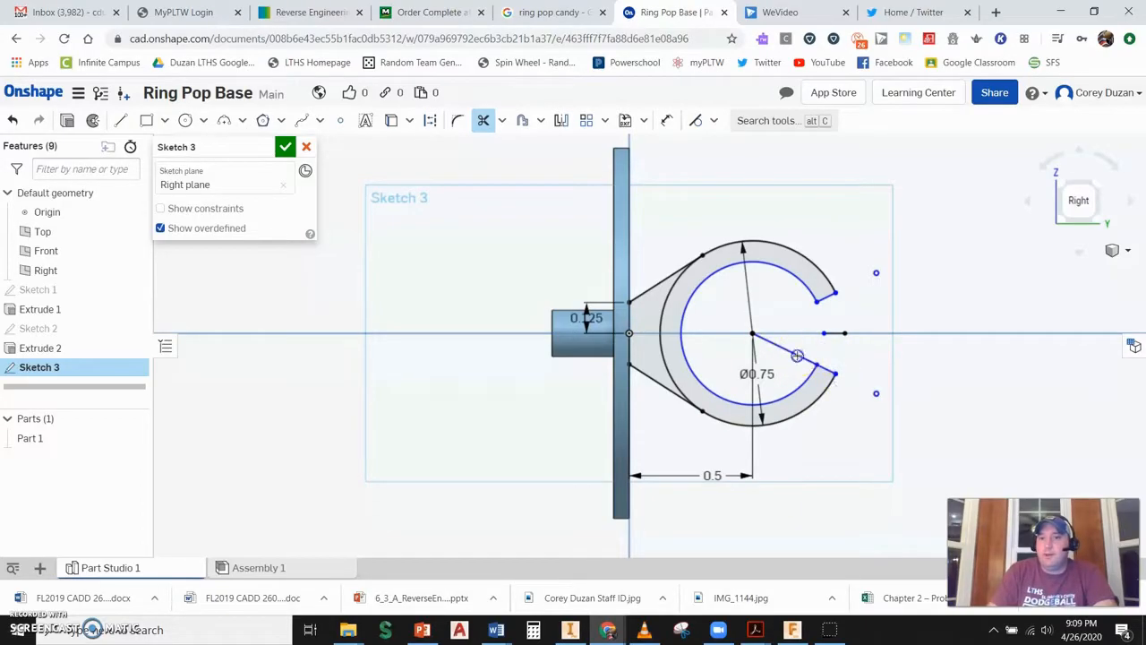
left_click(674, 288)
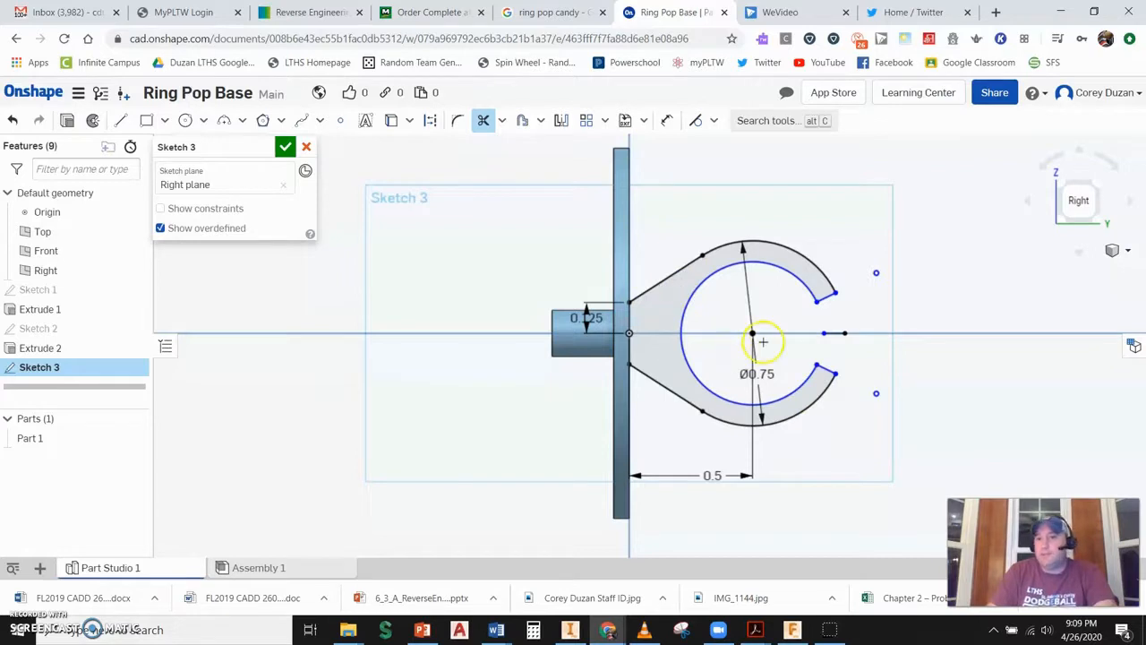
left_click(283, 146)
- Extrude the ring profile symmetrically 0.1875 in, adding it to the existing part
left_click(1097, 188)
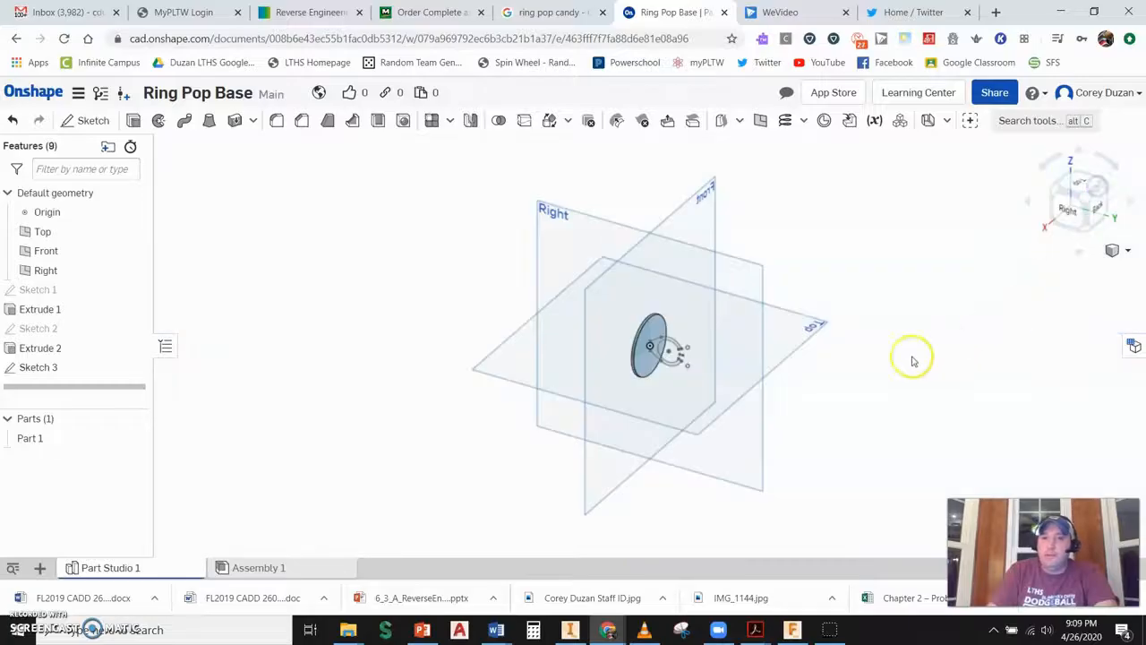
scroll(671, 345, "up", 6)
middle_click_drag(782, 370, 699, 389)
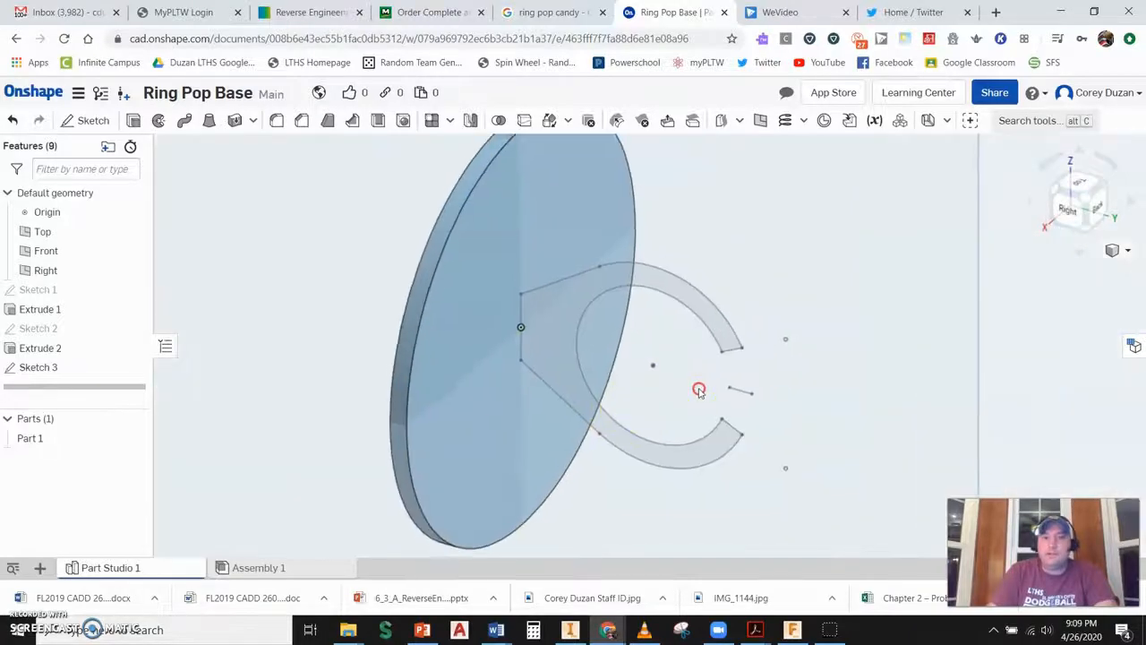
left_click(576, 287)
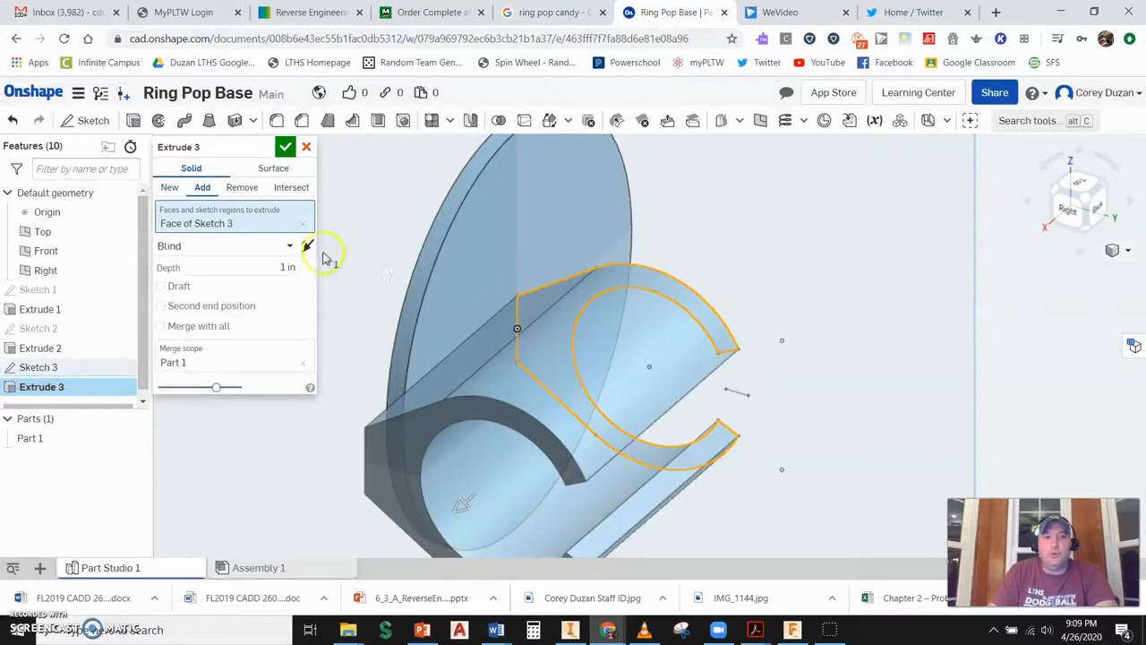
left_click(287, 245)
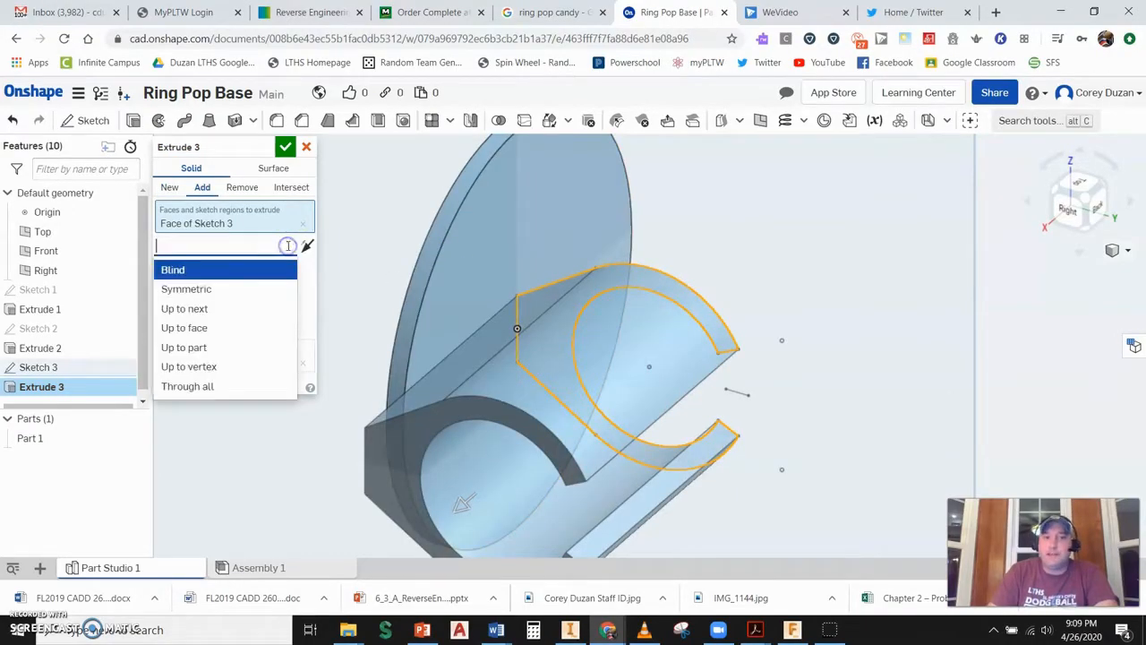
left_click(195, 292)
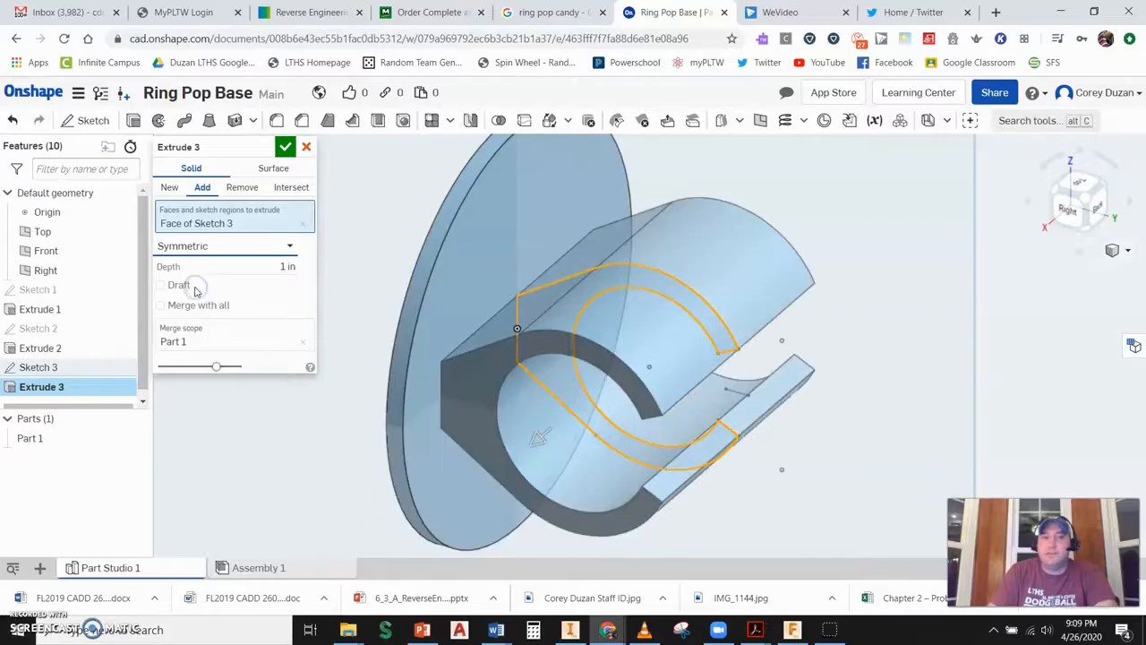
left_click(285, 266)
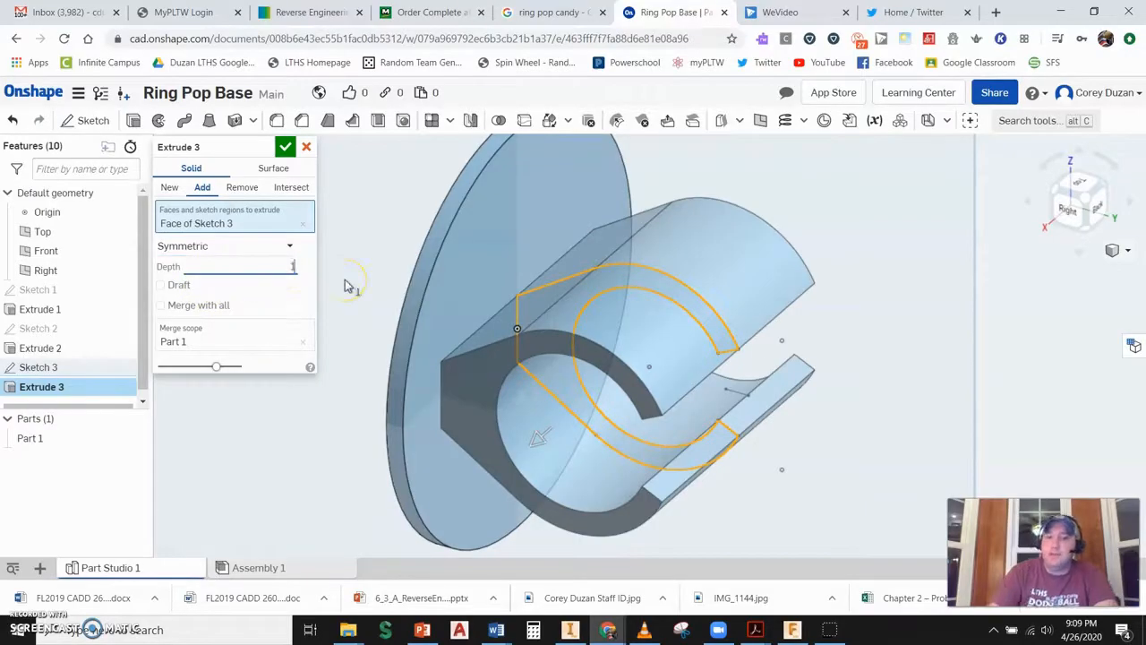
type(".1875")
left_click(285, 146)
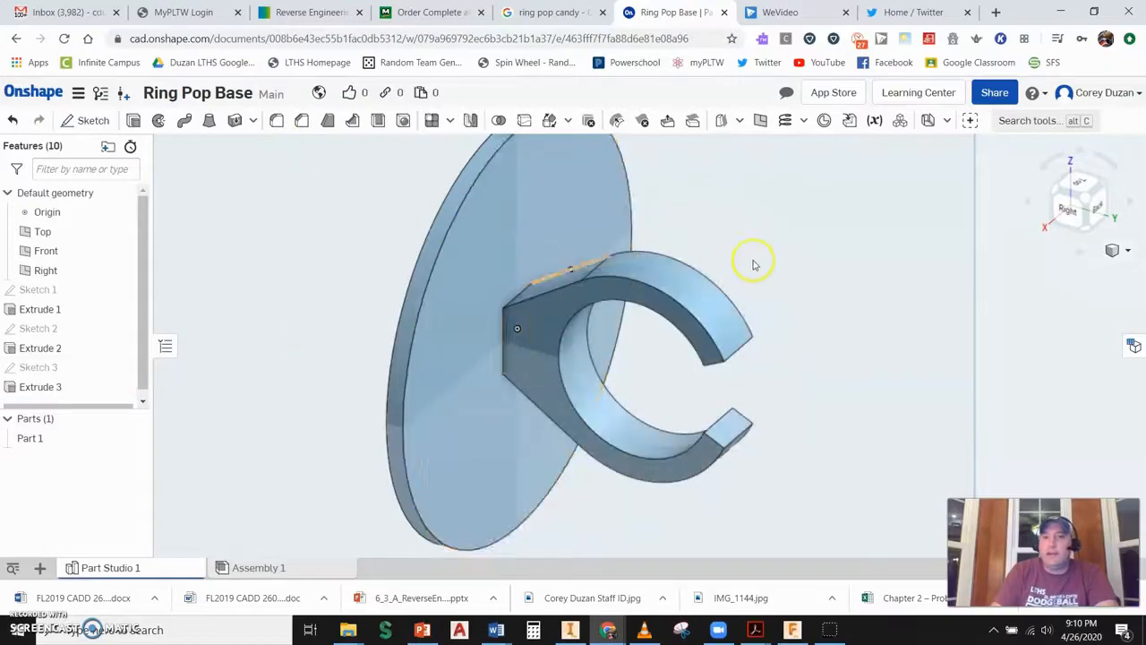
- Start a 0.02 in fillet and select the ring's upper faces and edges
scroll(761, 271, "down", 2)
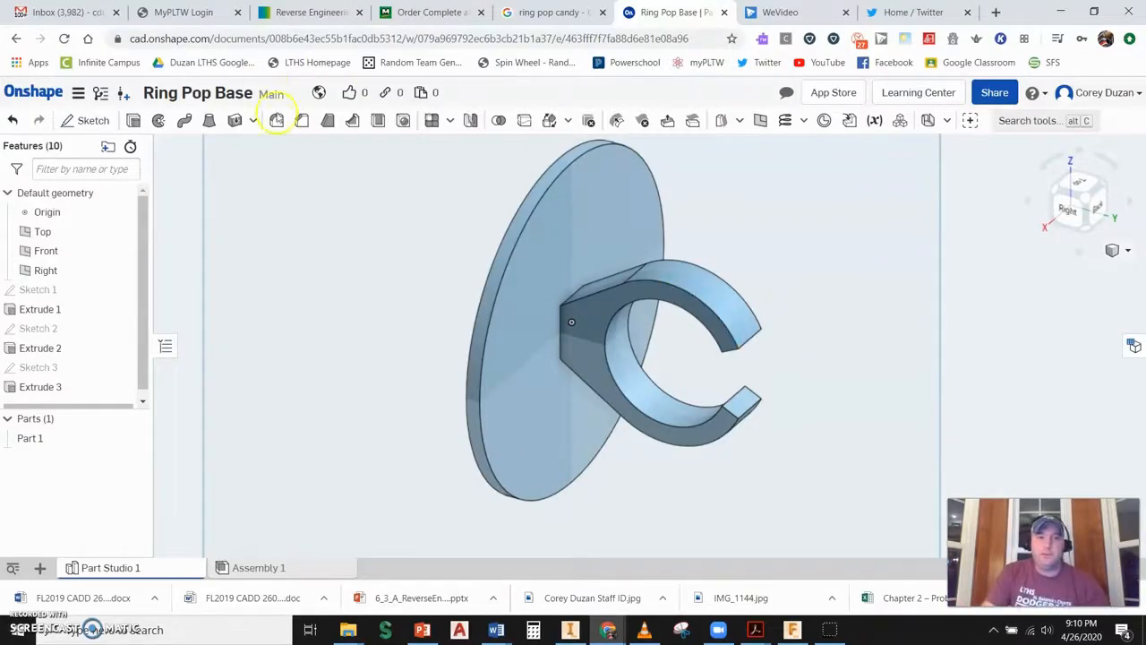
left_click(277, 120)
left_click(283, 234)
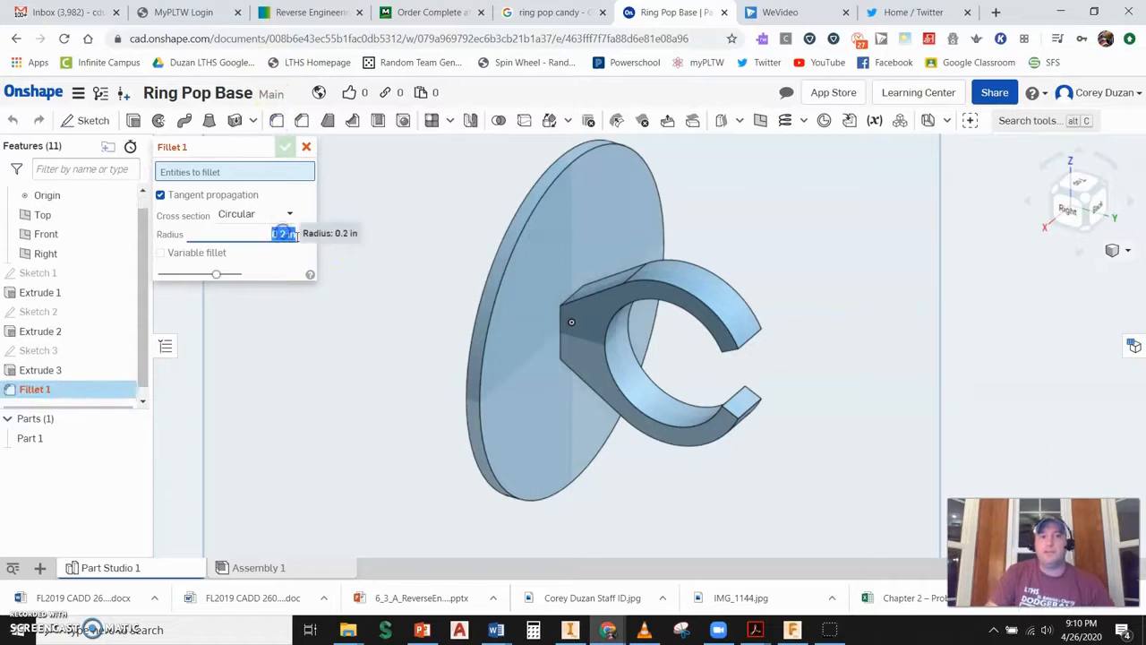
type(".02")
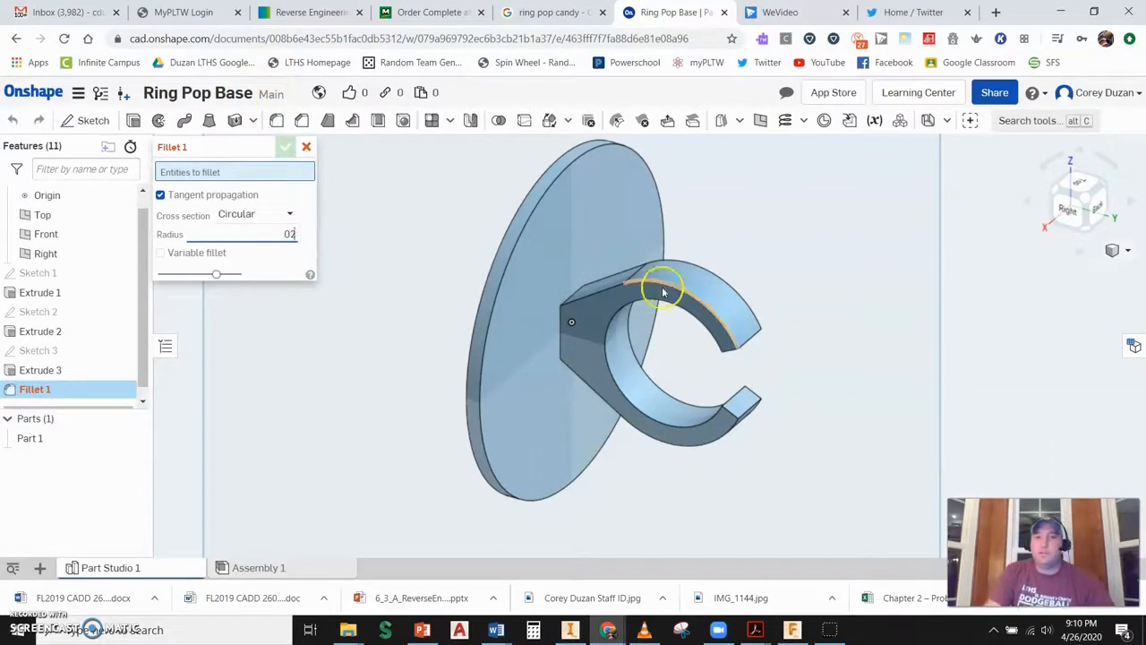
left_click(632, 299)
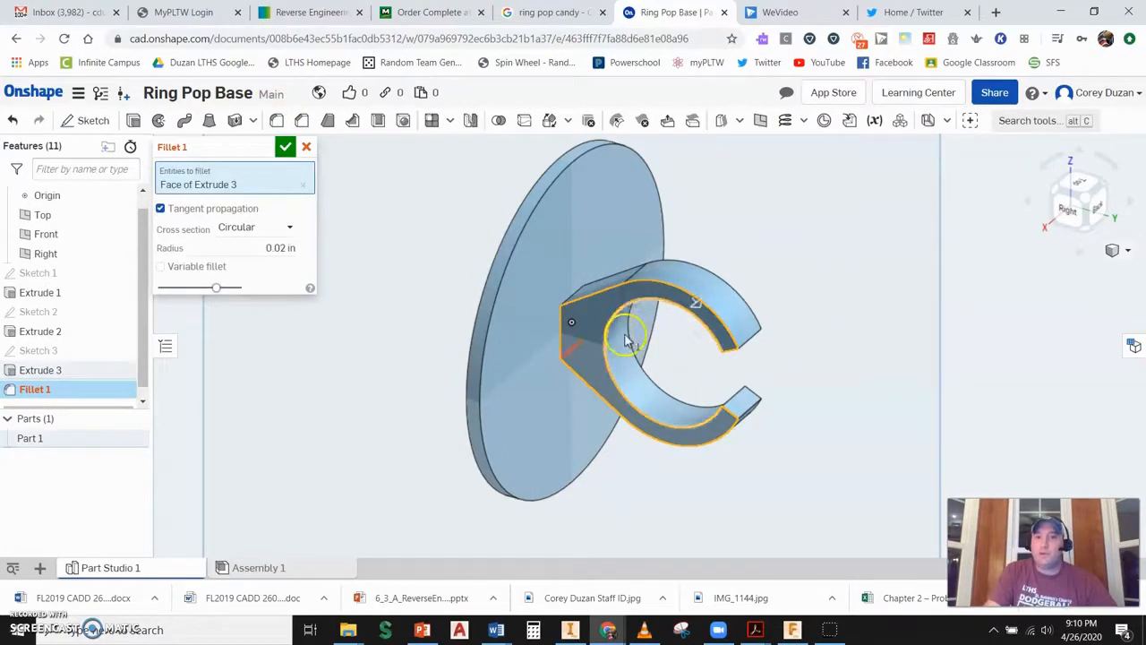
left_click(653, 283)
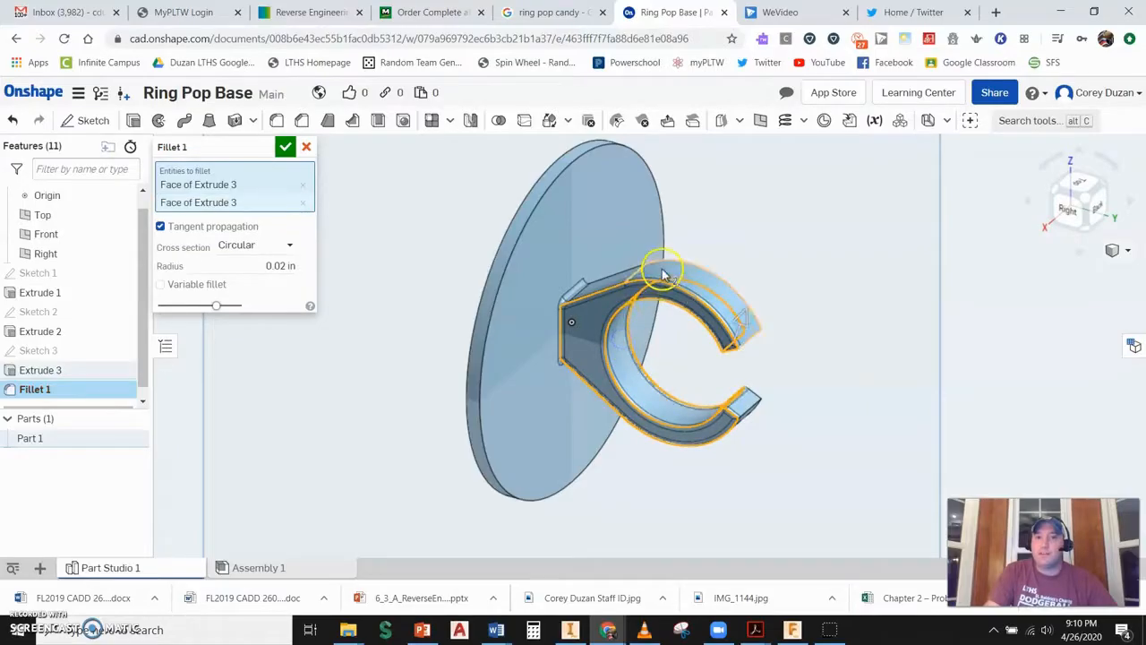
left_click(659, 271)
left_click(618, 281)
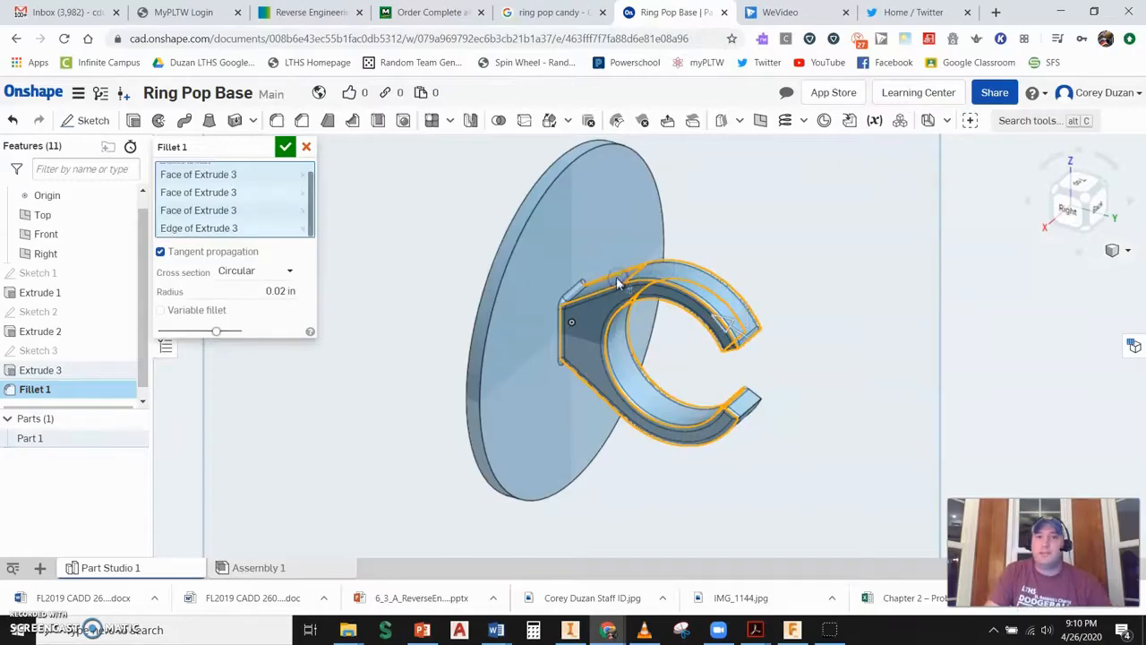
- Add the ring's remaining side and back faces and edges to the fillet and apply it
left_click(745, 402)
middle_click_drag(769, 366, 736, 341)
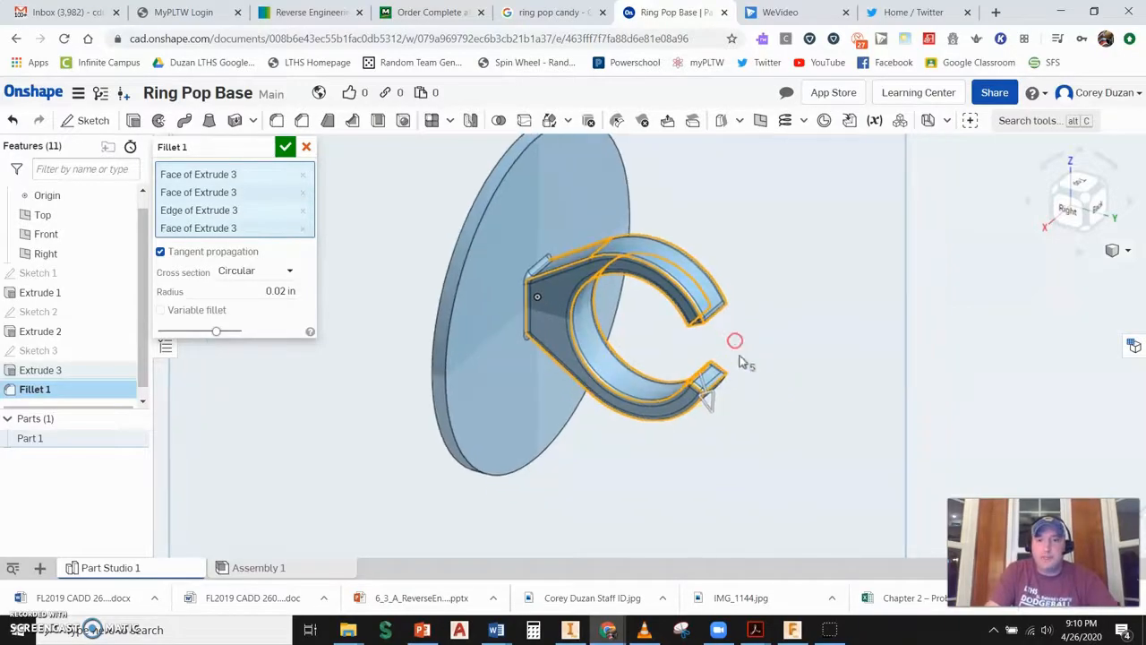
right_click_drag(747, 373, 714, 337)
scroll(656, 265, "down", 4)
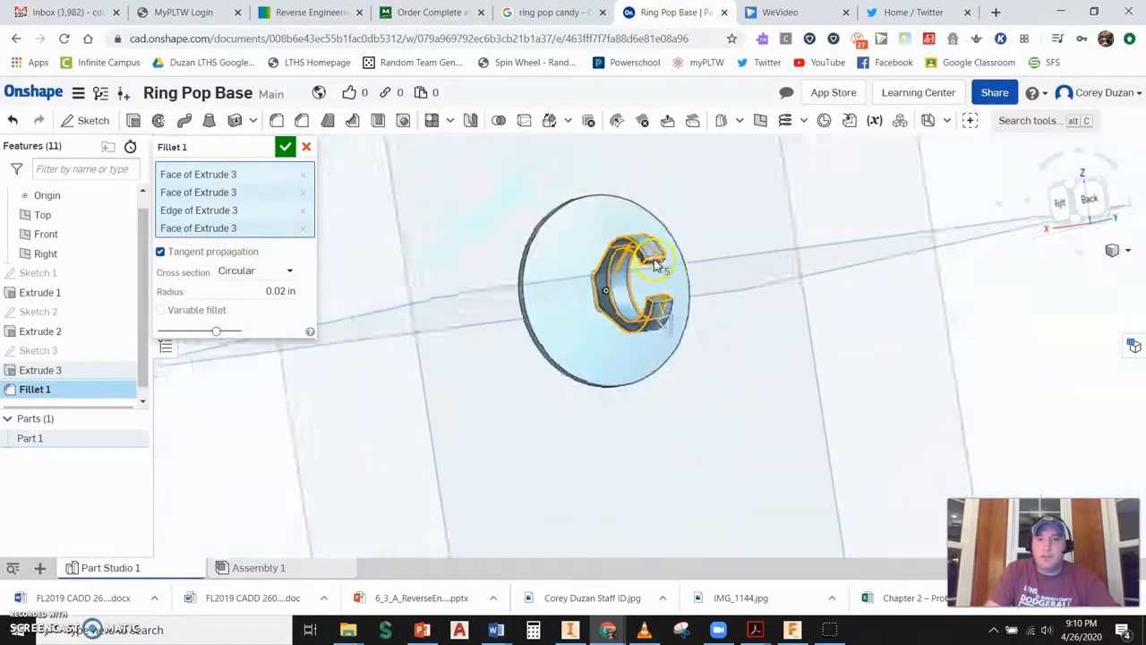
scroll(655, 265, "up", 5)
left_click(669, 267)
scroll(721, 292, "down", 5)
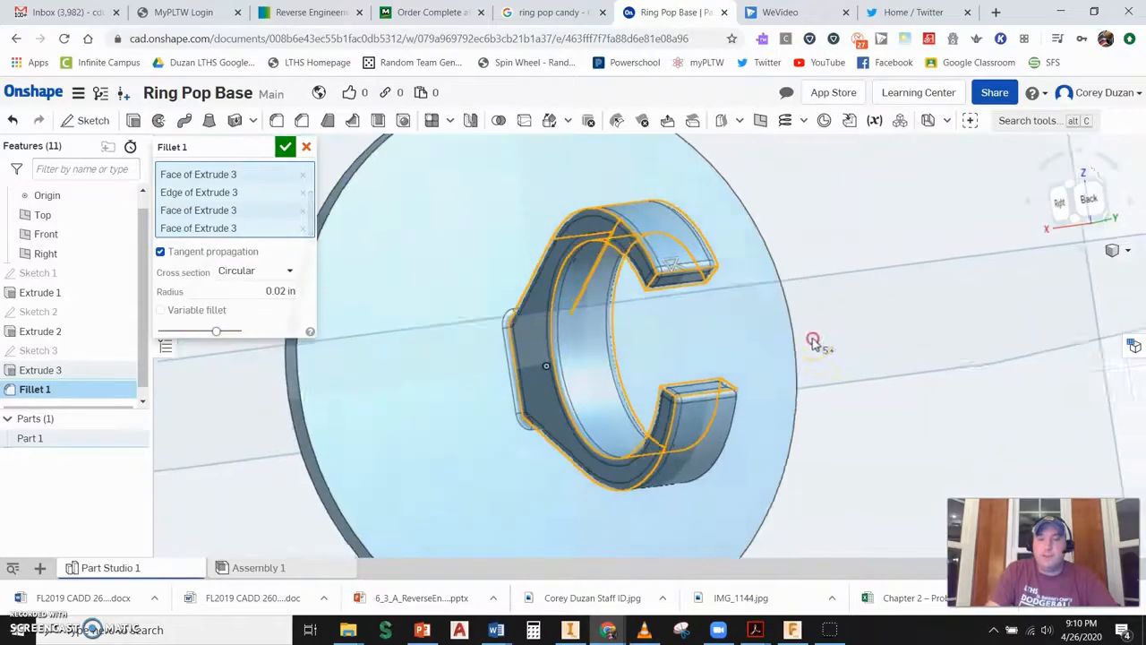
right_click_drag(814, 343, 743, 346)
left_click(576, 312)
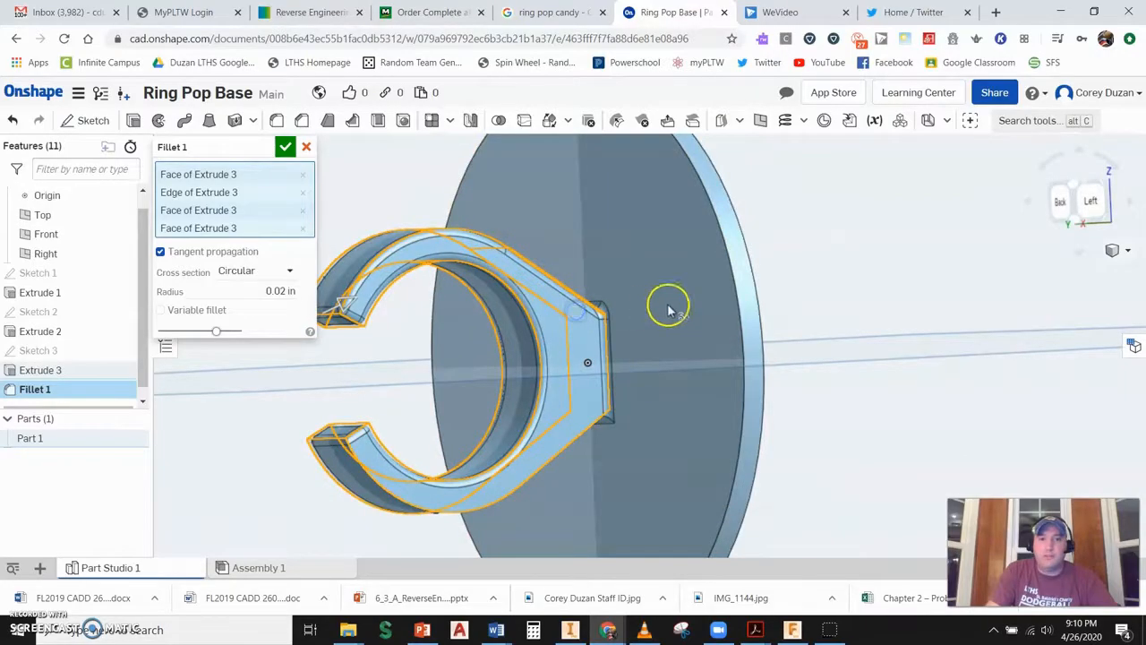
left_click(284, 149)
scroll(601, 287, "up", 3)
scroll(670, 328, "down", 3)
right_click_drag(635, 339, 742, 348)
right_click_drag(825, 349, 796, 371)
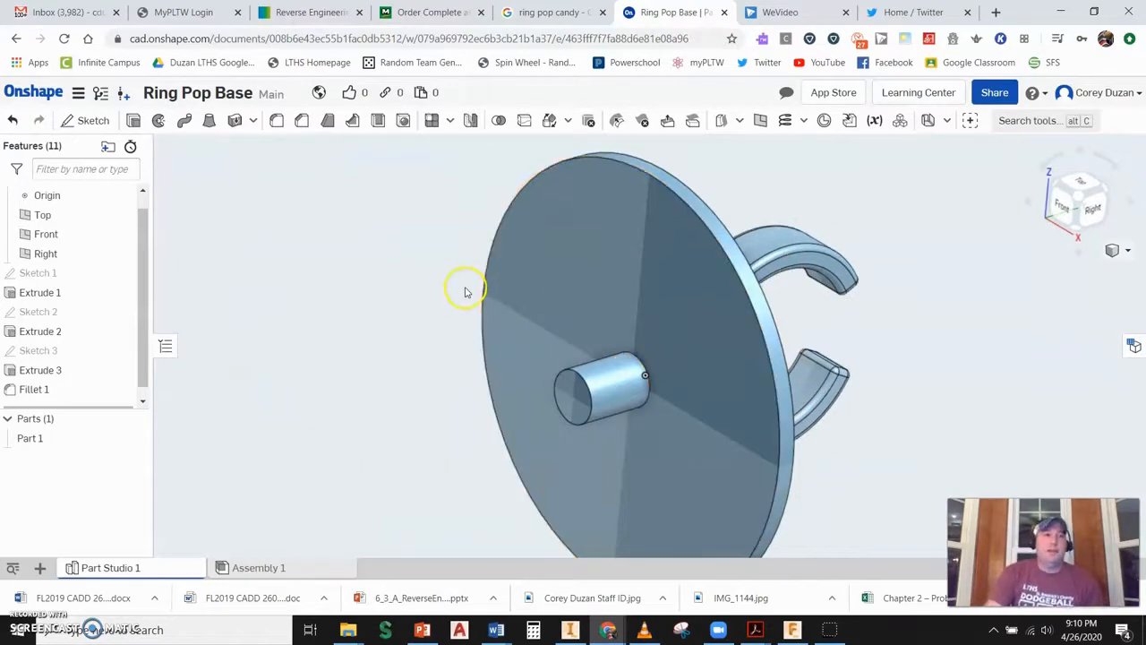
- Create a new public document named Ring Pop Assembly in the Ring Pop Candy folder
left_click(54, 100)
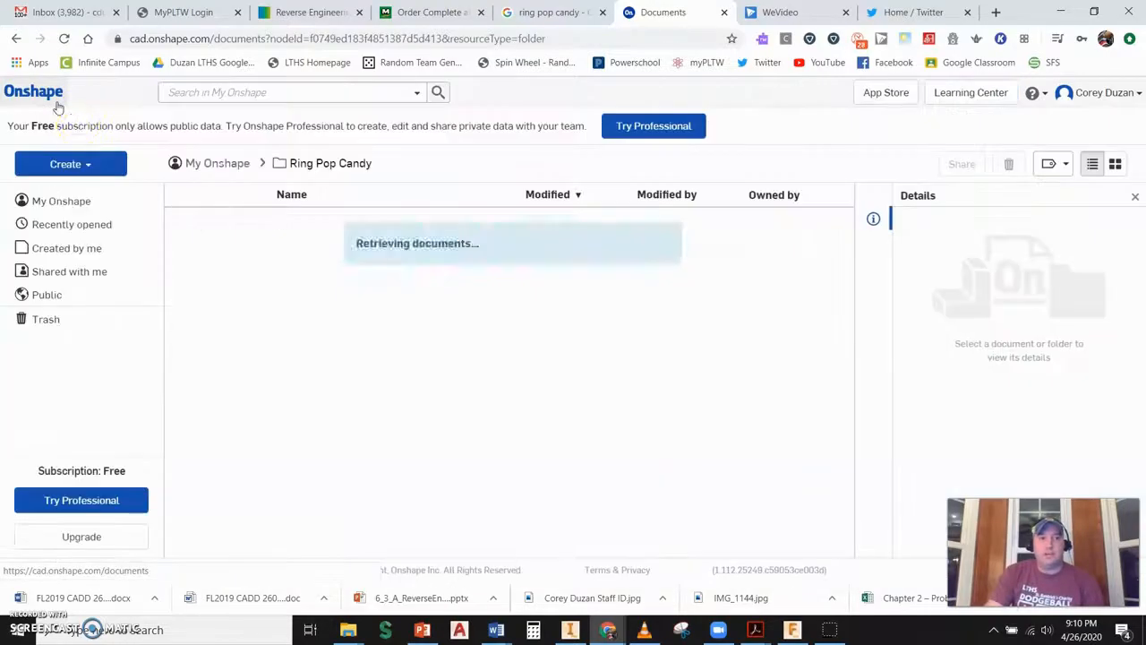
left_click(70, 164)
left_click(74, 191)
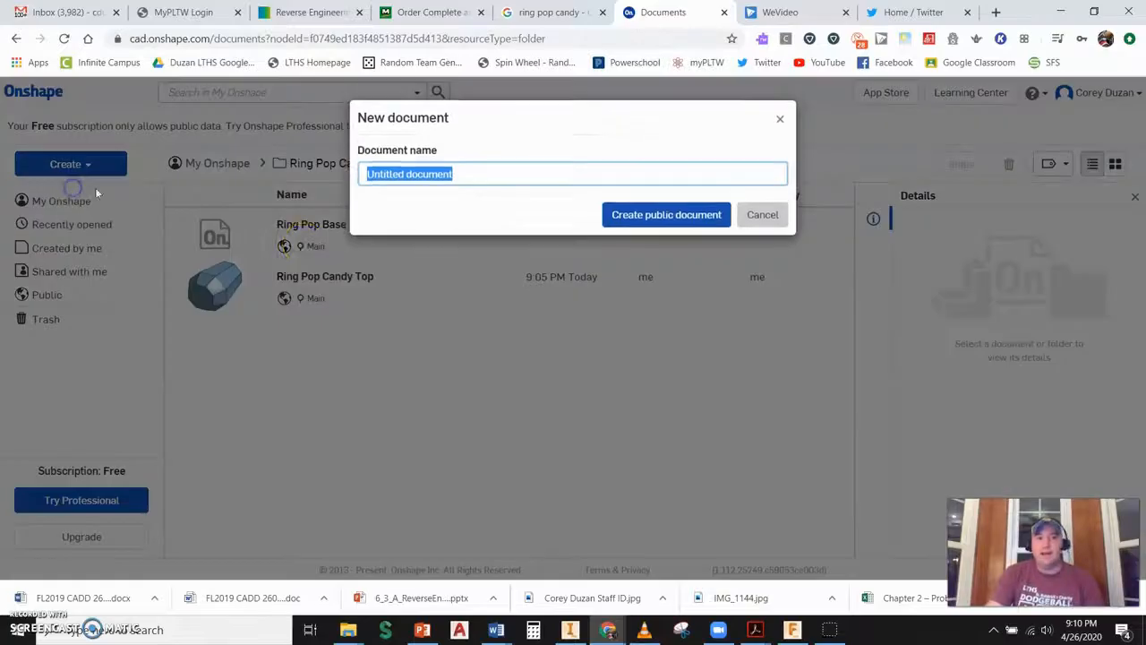
type("Ring P")
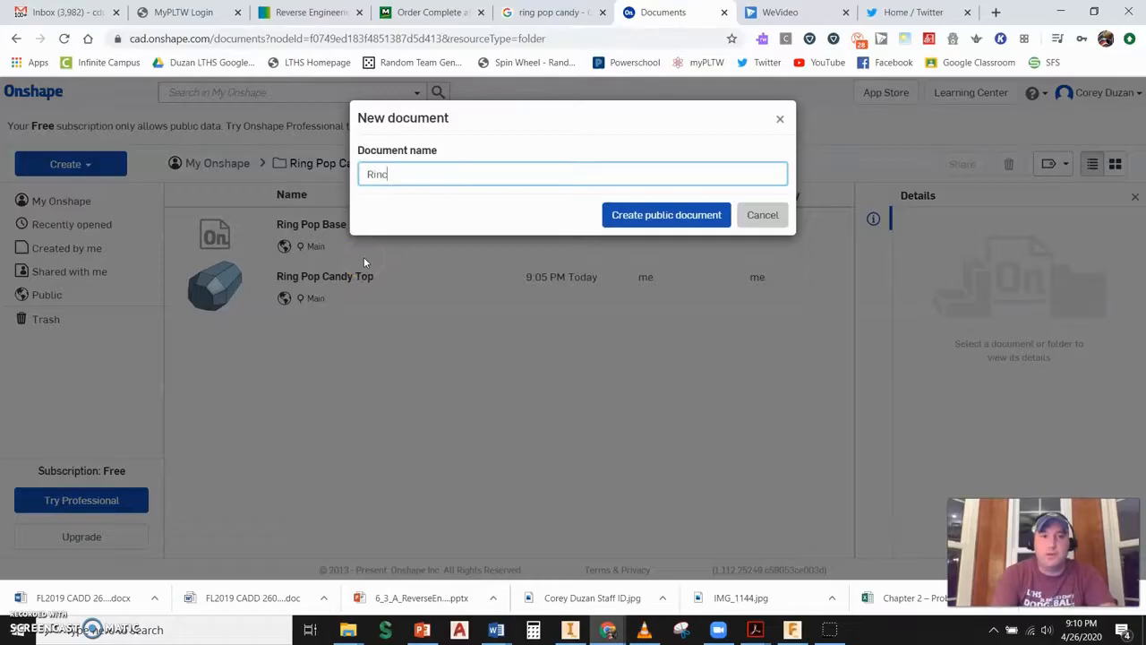
type("op Assembly")
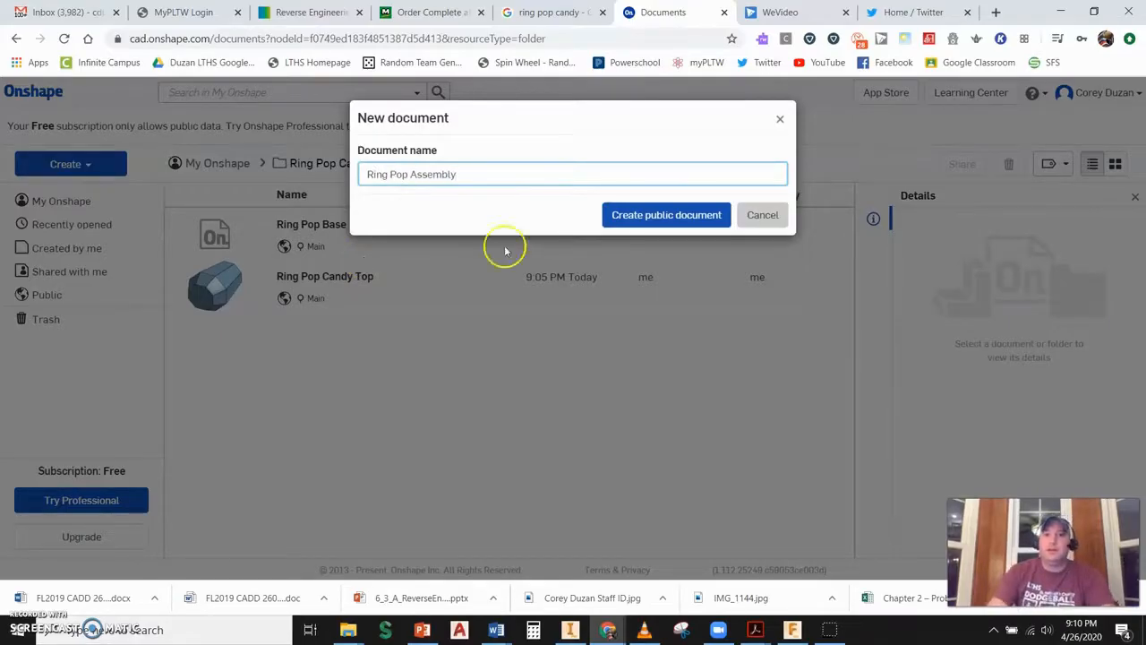
left_click(635, 215)
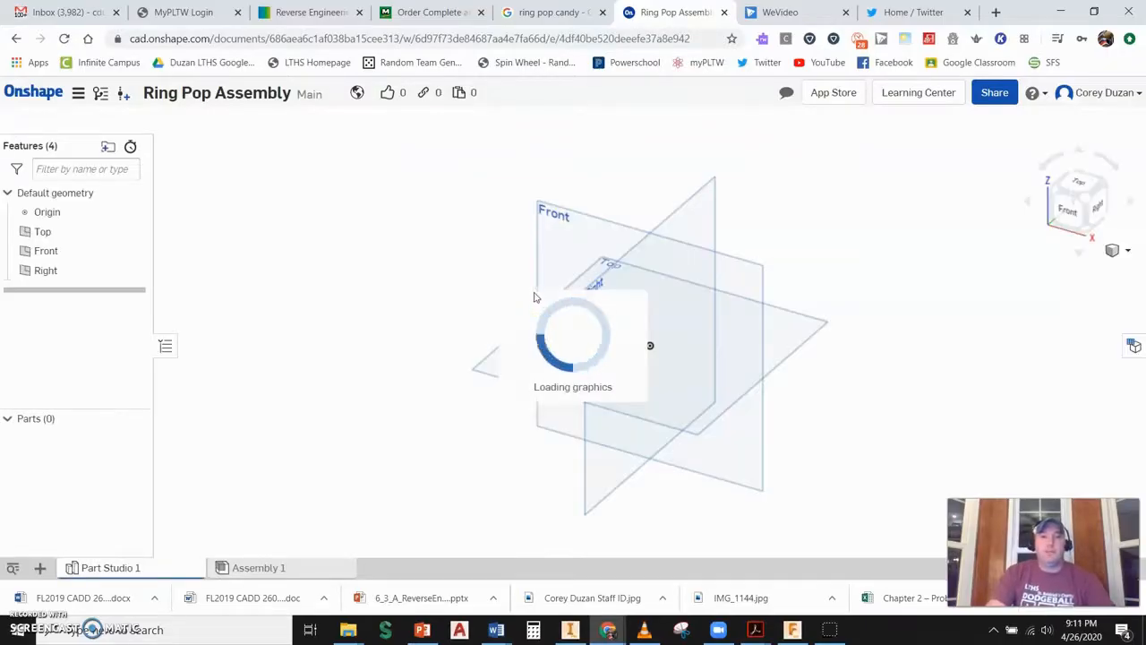
- In the assembly, browse other documents to Ring Pop Base and create its version V1 for insertion
left_click(254, 569)
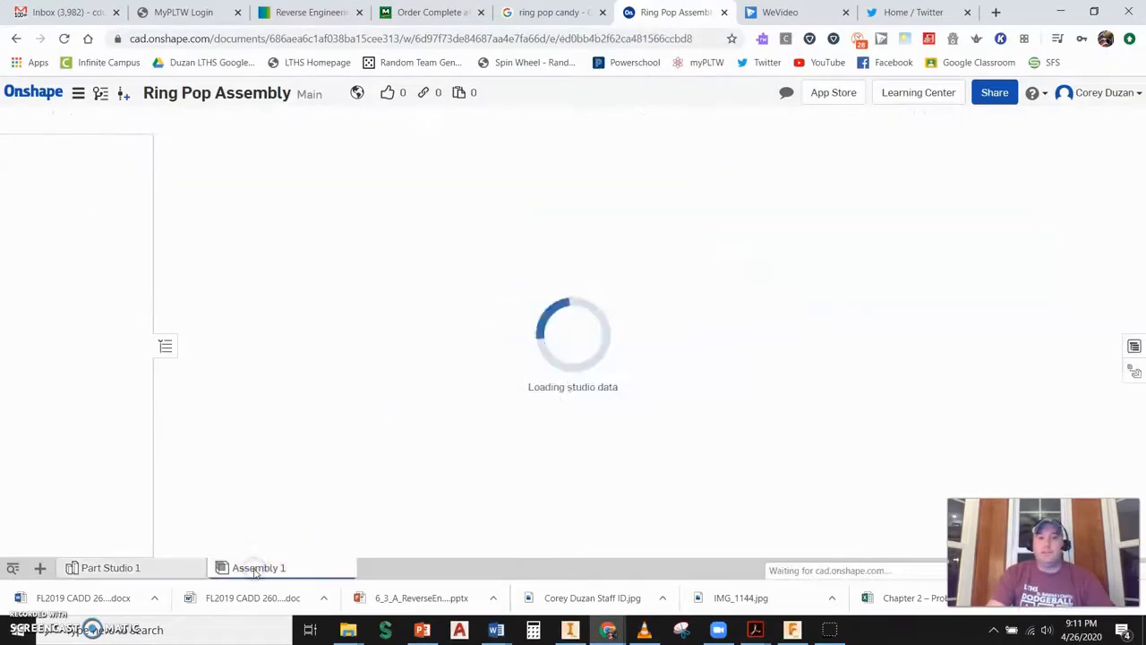
left_click(106, 120)
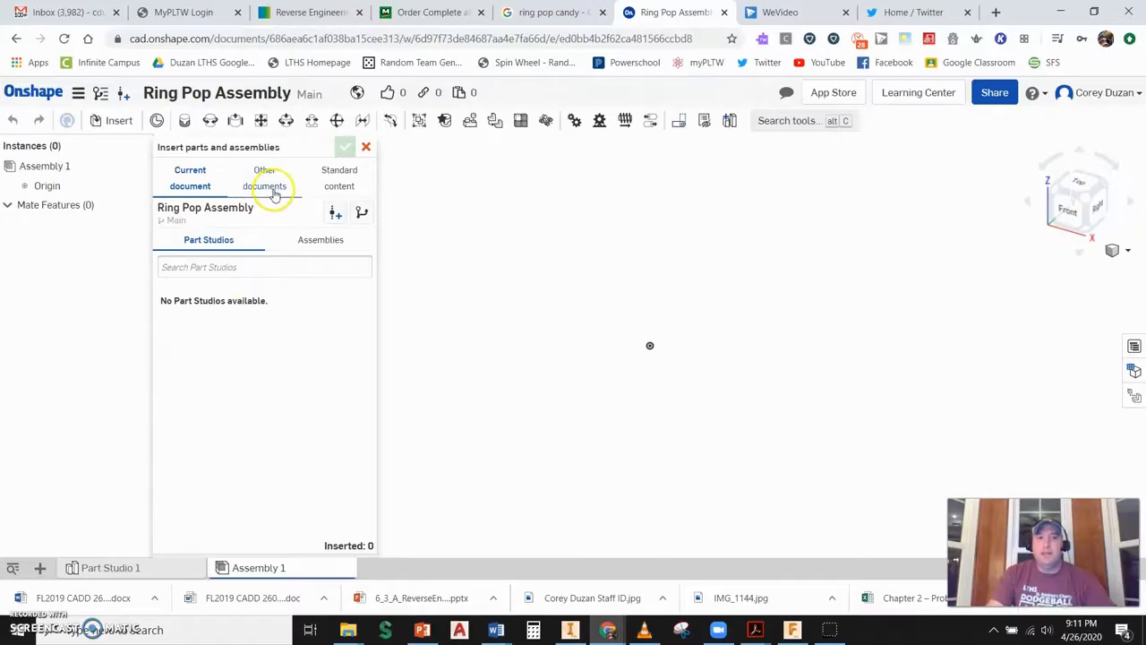
left_click(265, 175)
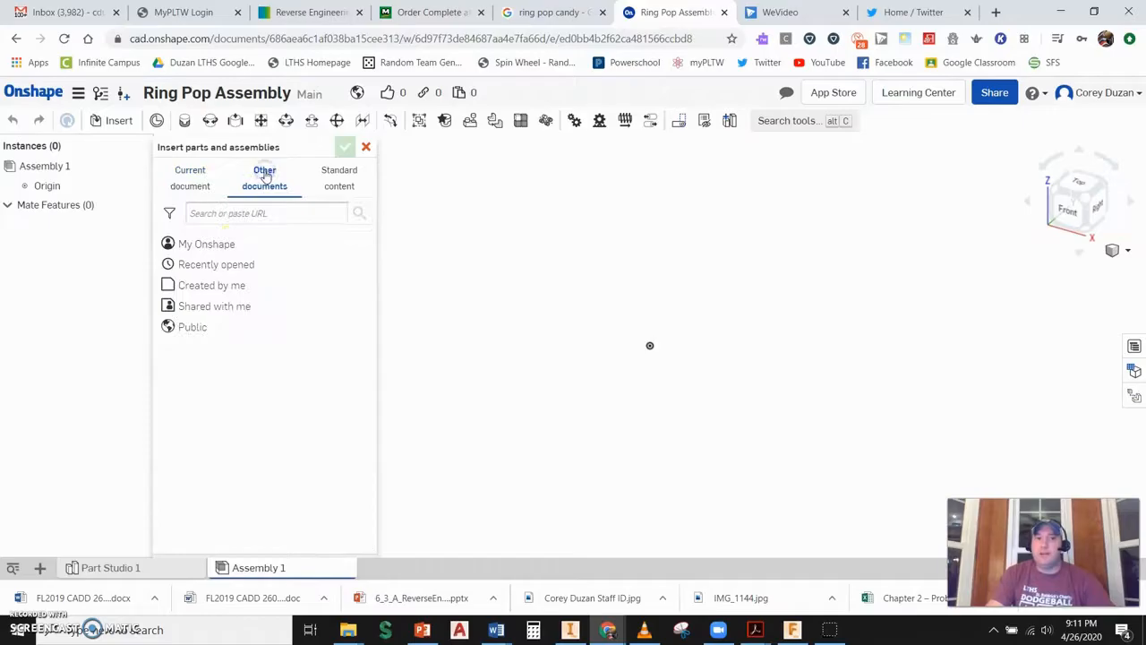
left_click(220, 248)
left_click(241, 275)
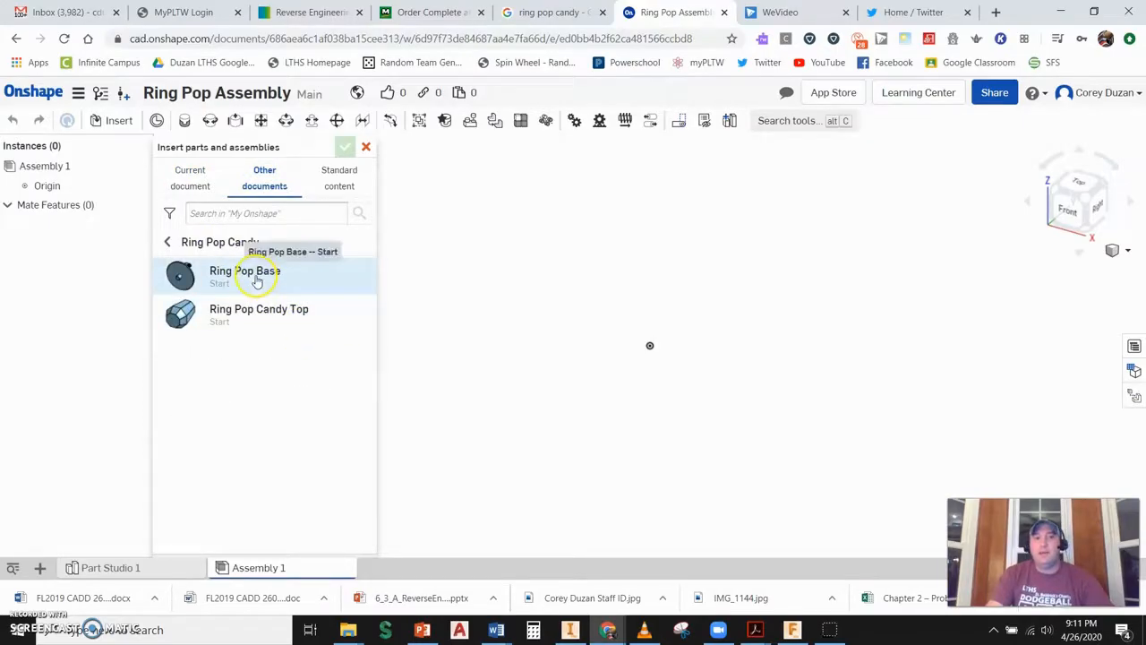
left_click(250, 279)
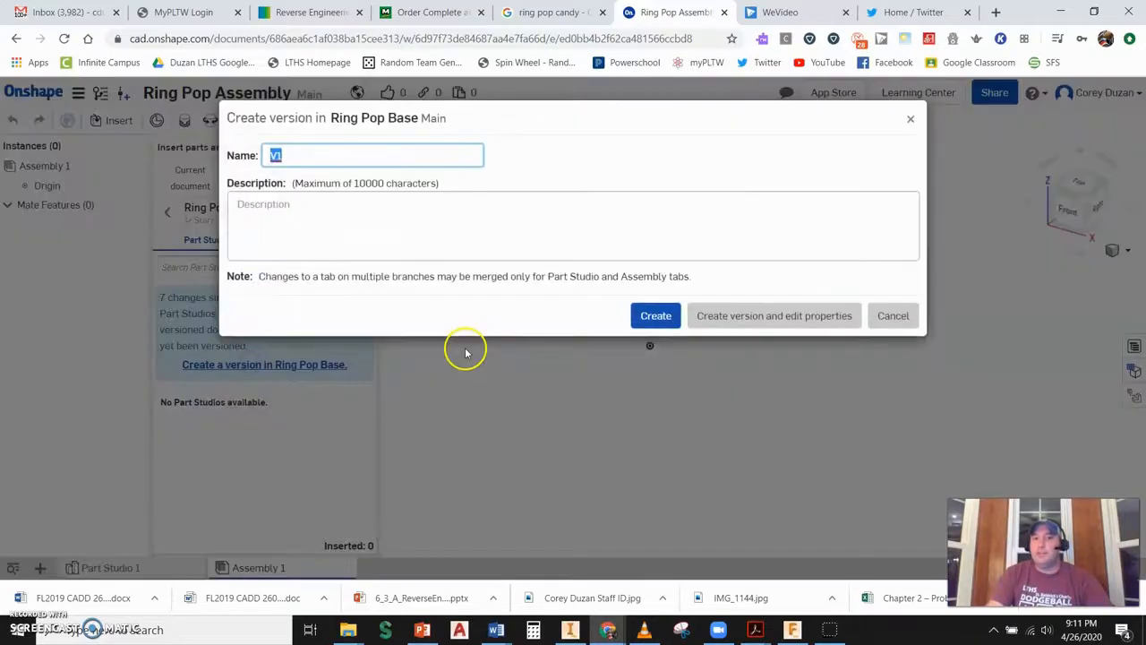
left_click(658, 315)
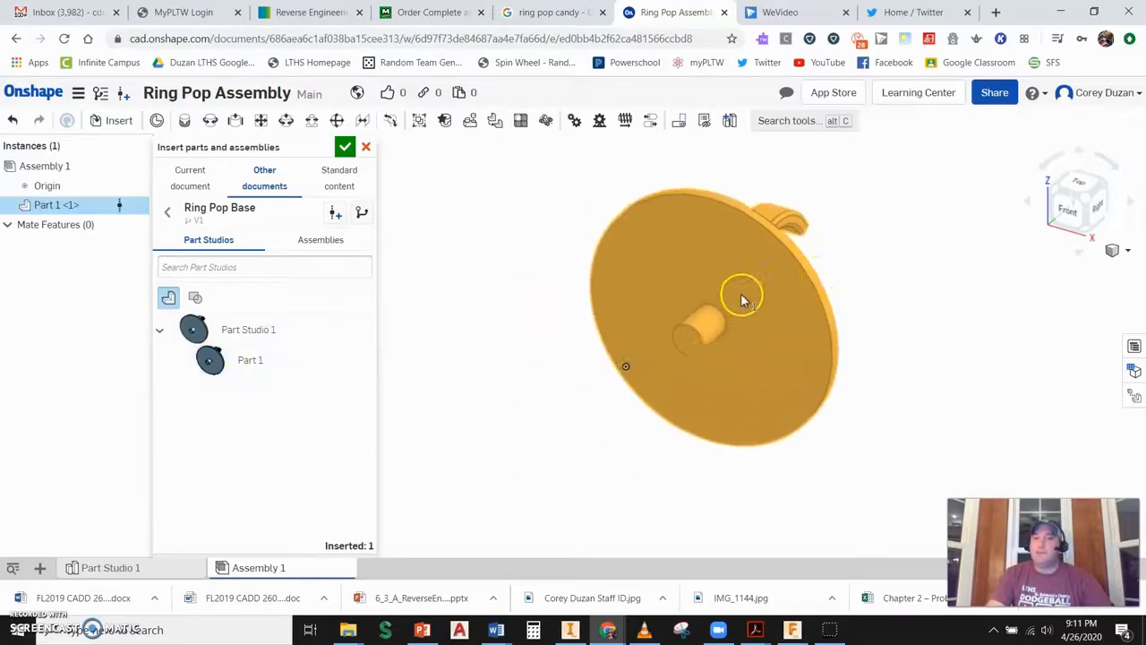
- Insert Part 1 of Ring Pop Base into the assembly and fix it in place
scroll(624, 442, "down", 3)
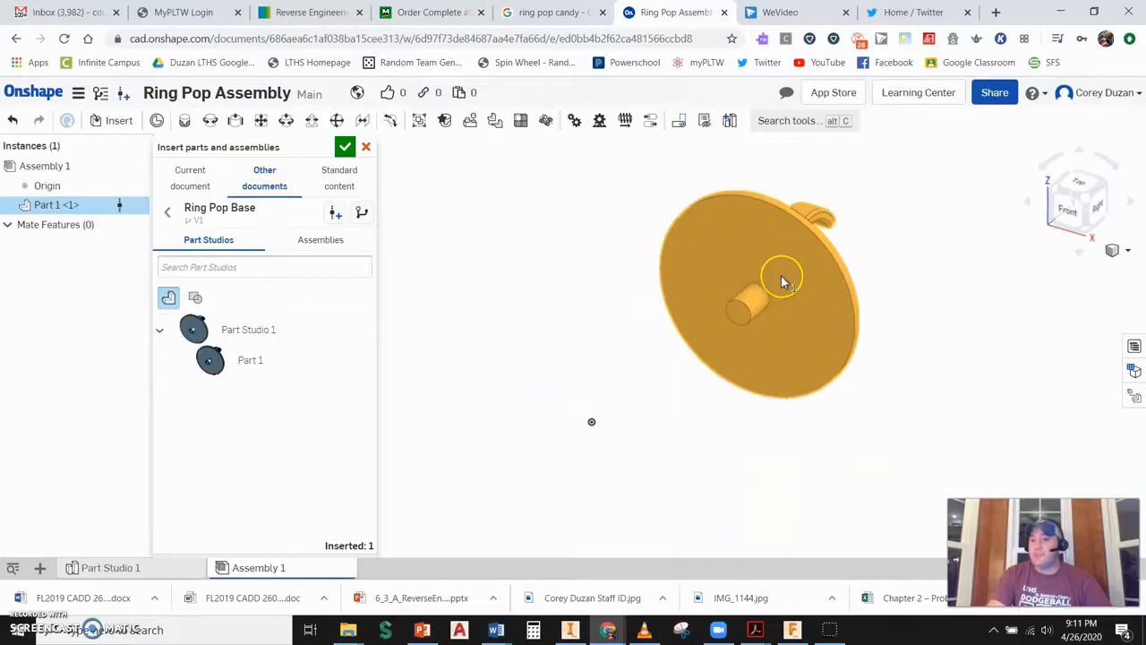
left_click(788, 276)
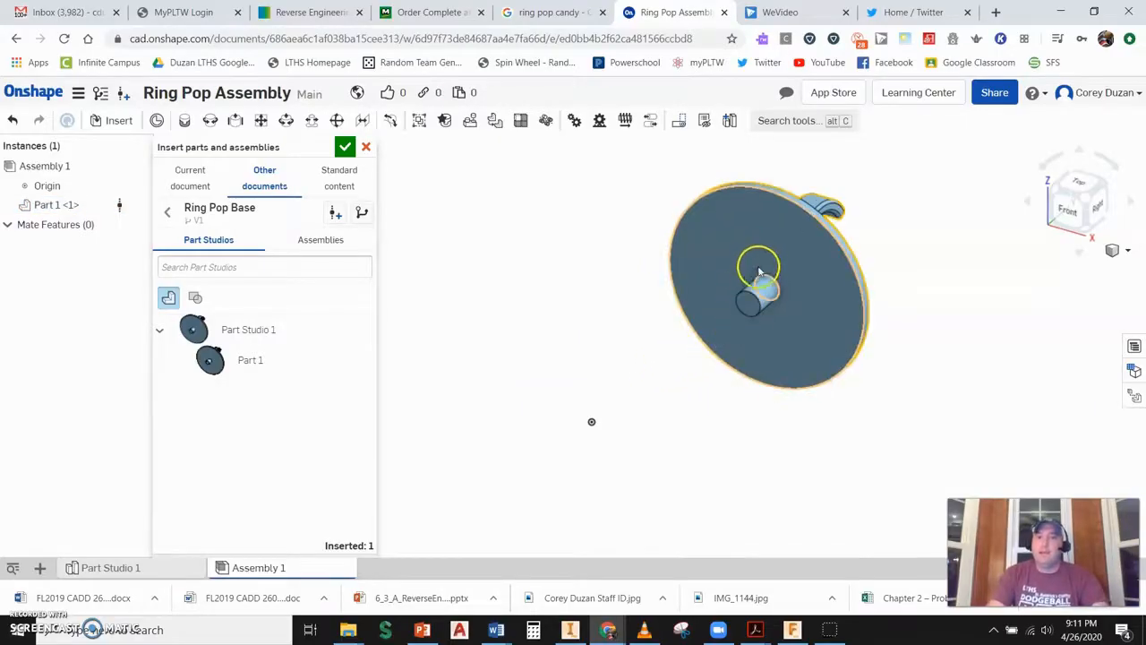
right_click(768, 247)
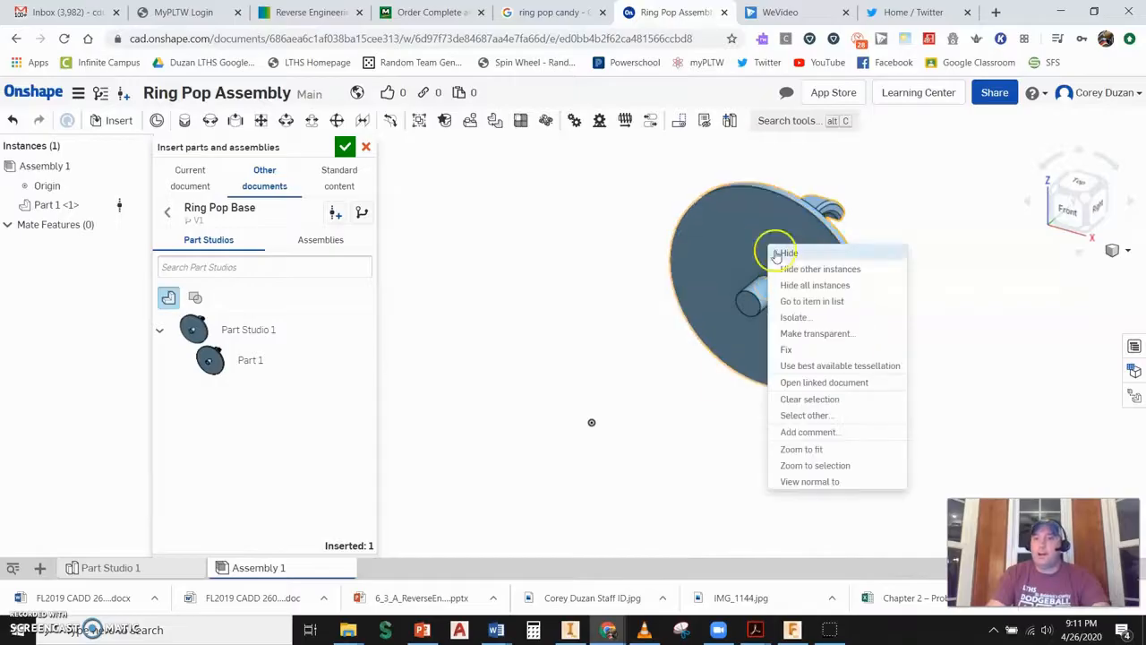
left_click(785, 351)
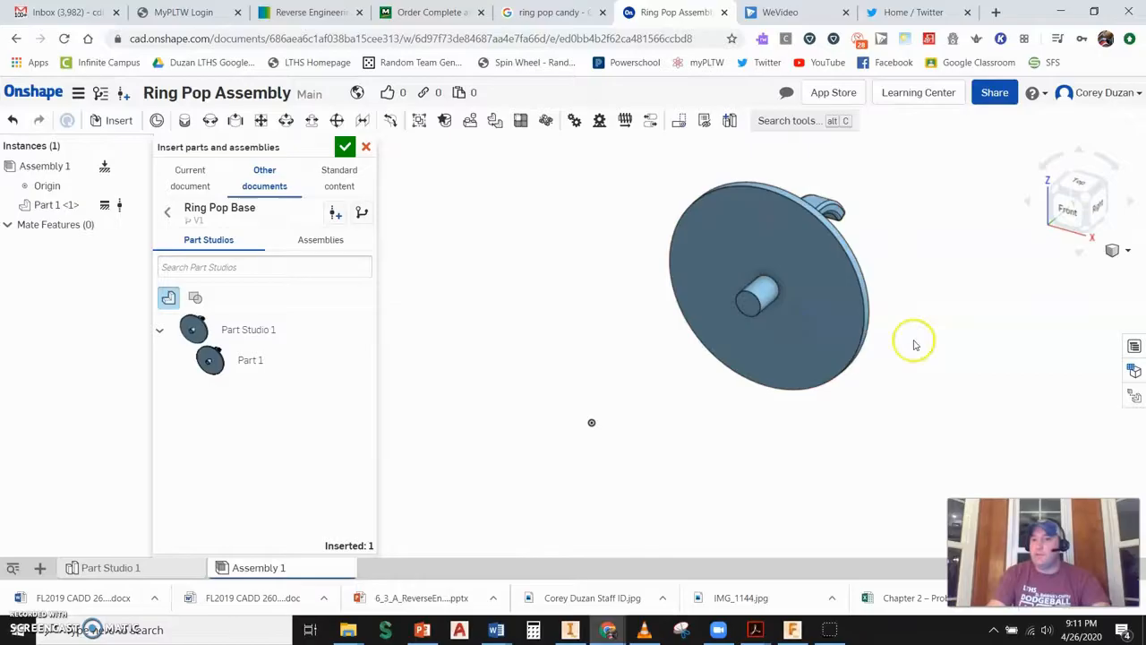
key("Escape")
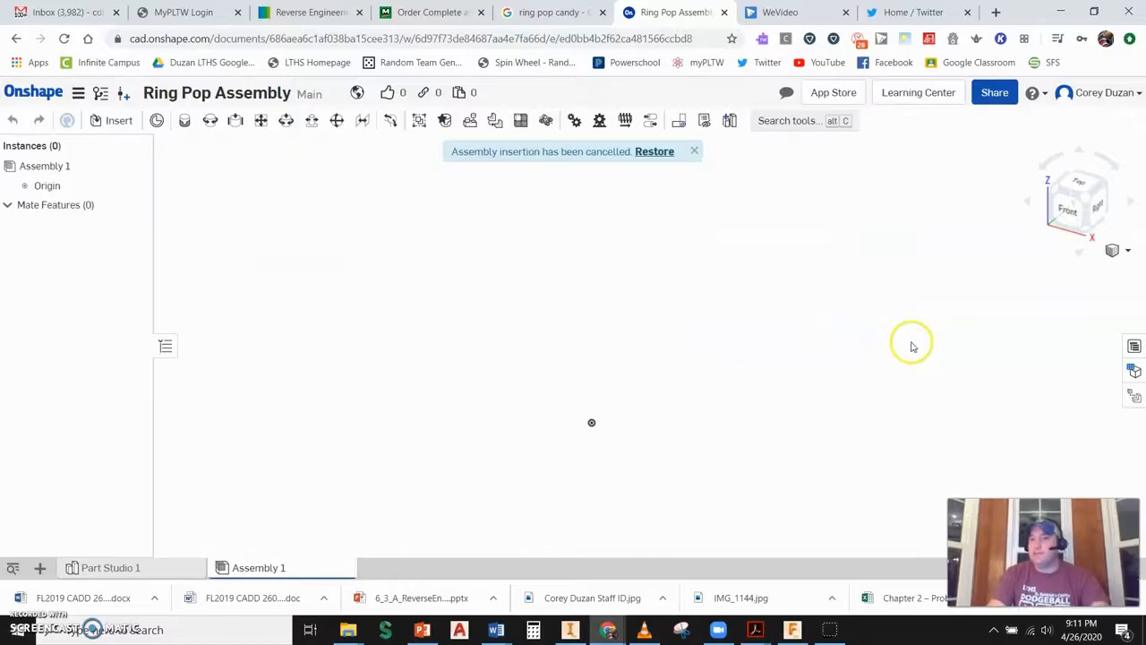
left_click(652, 152)
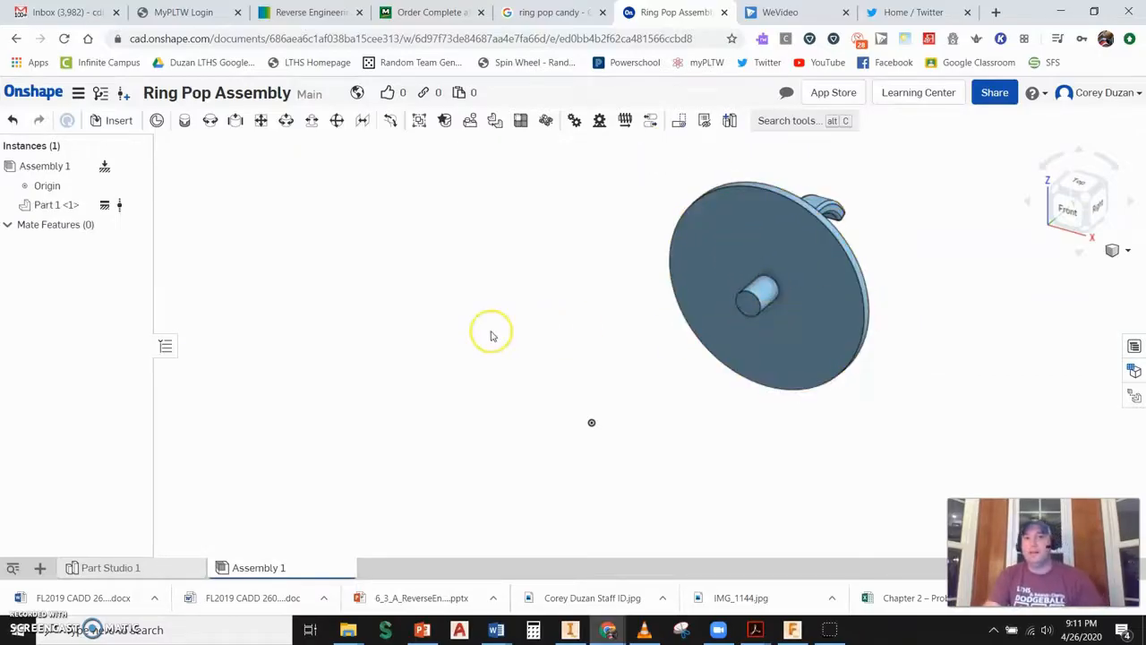
left_click(751, 256)
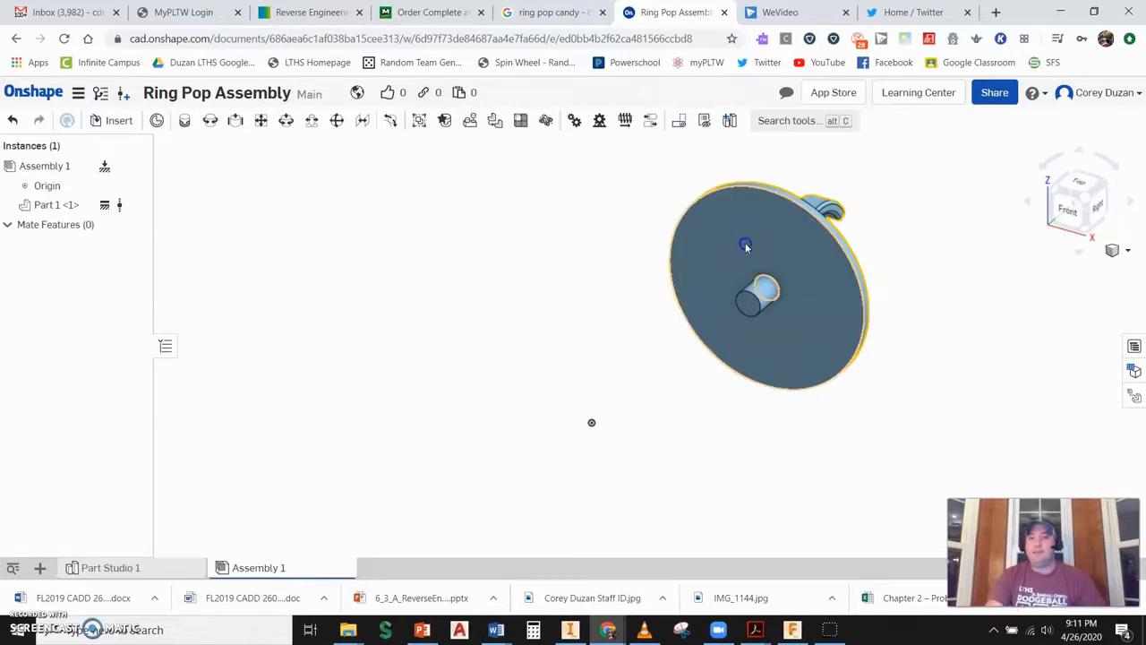
left_click(586, 318)
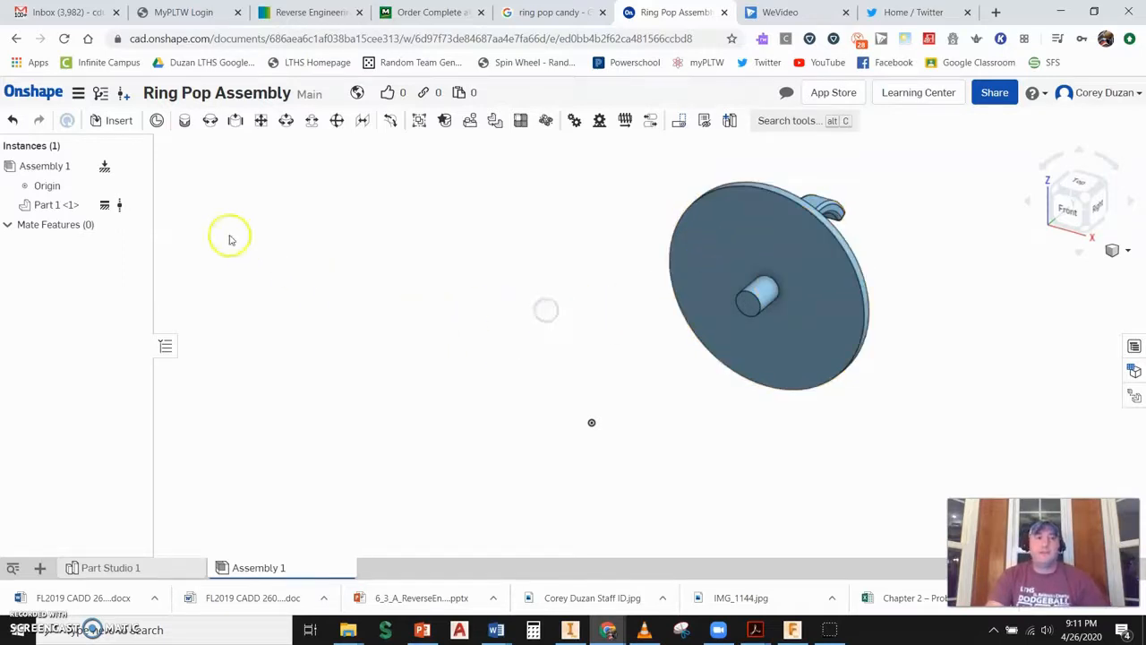
- Browse other documents to Ring Pop Candy Top and create a version of it for insertion
left_click(112, 123)
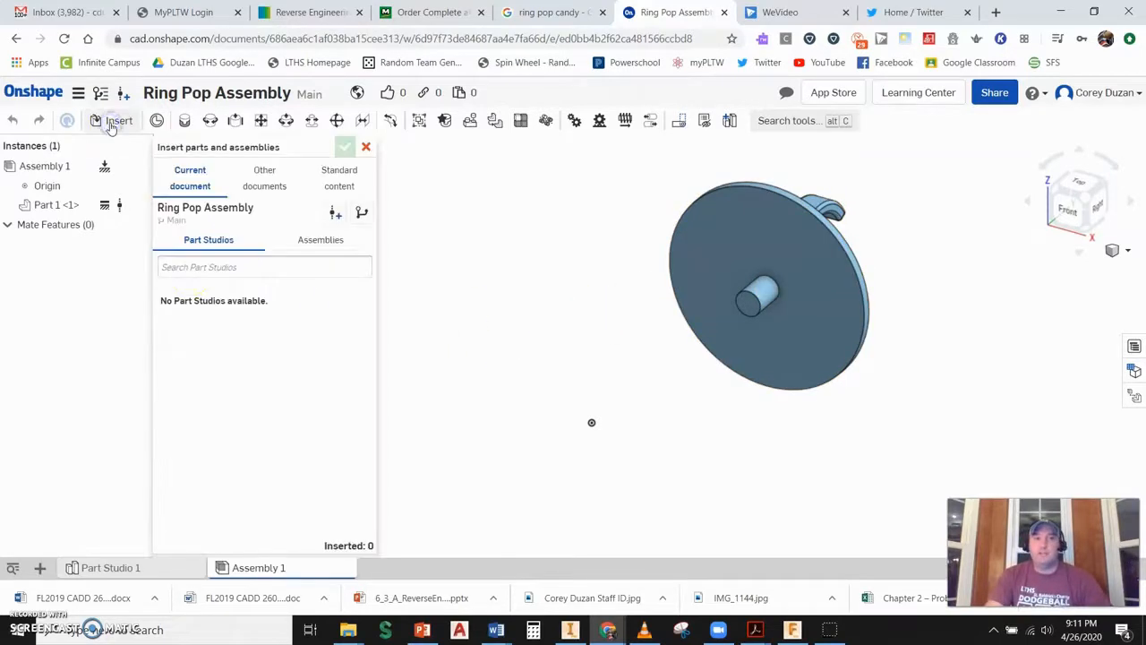
left_click(264, 179)
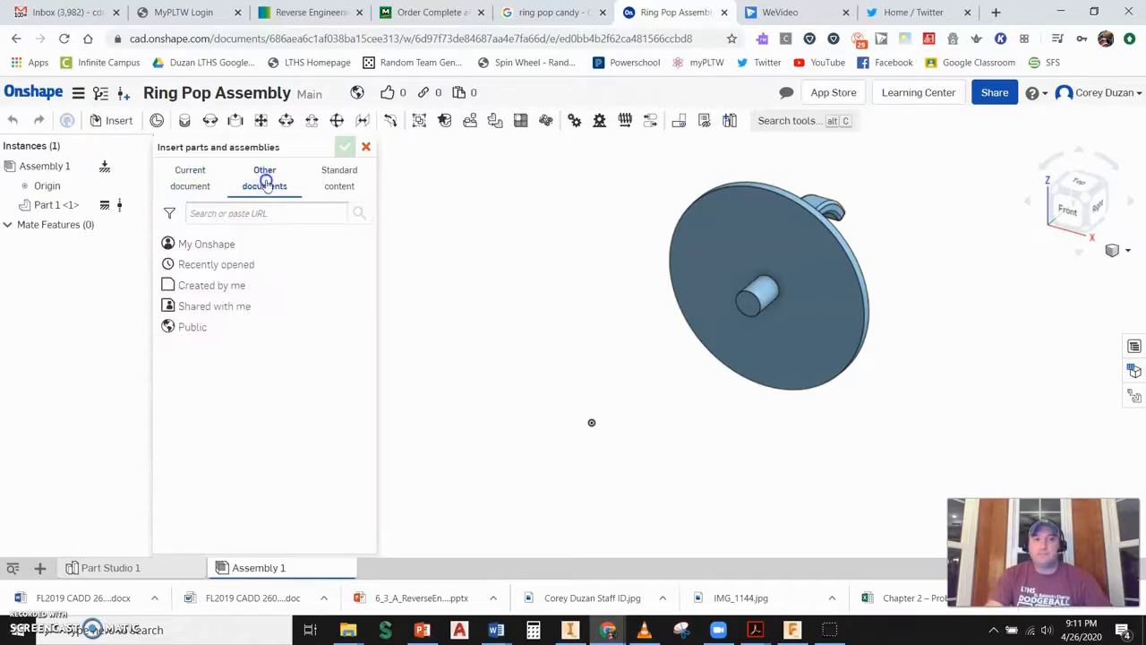
left_click(210, 244)
left_click(253, 280)
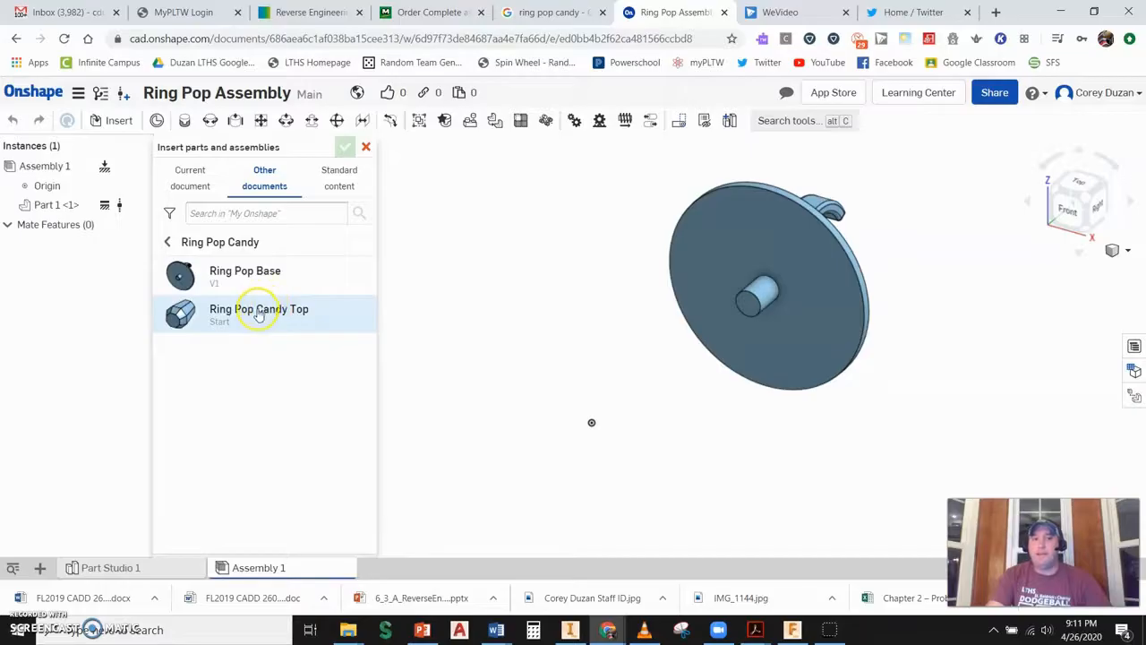
left_click(259, 311)
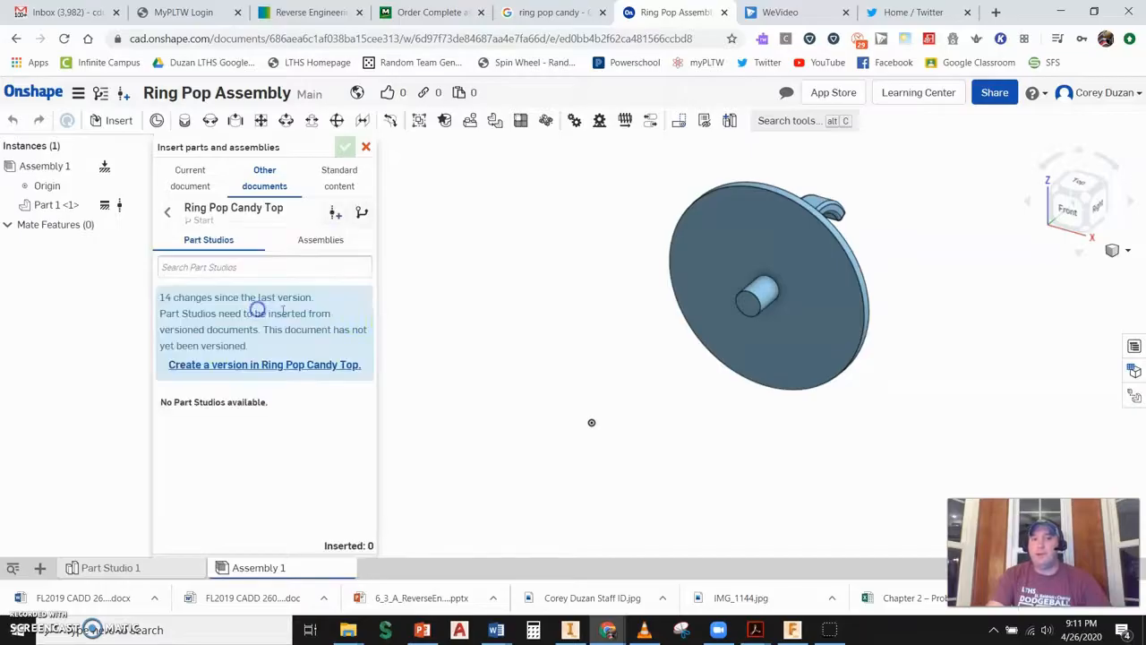
left_click(300, 359)
left_click(651, 315)
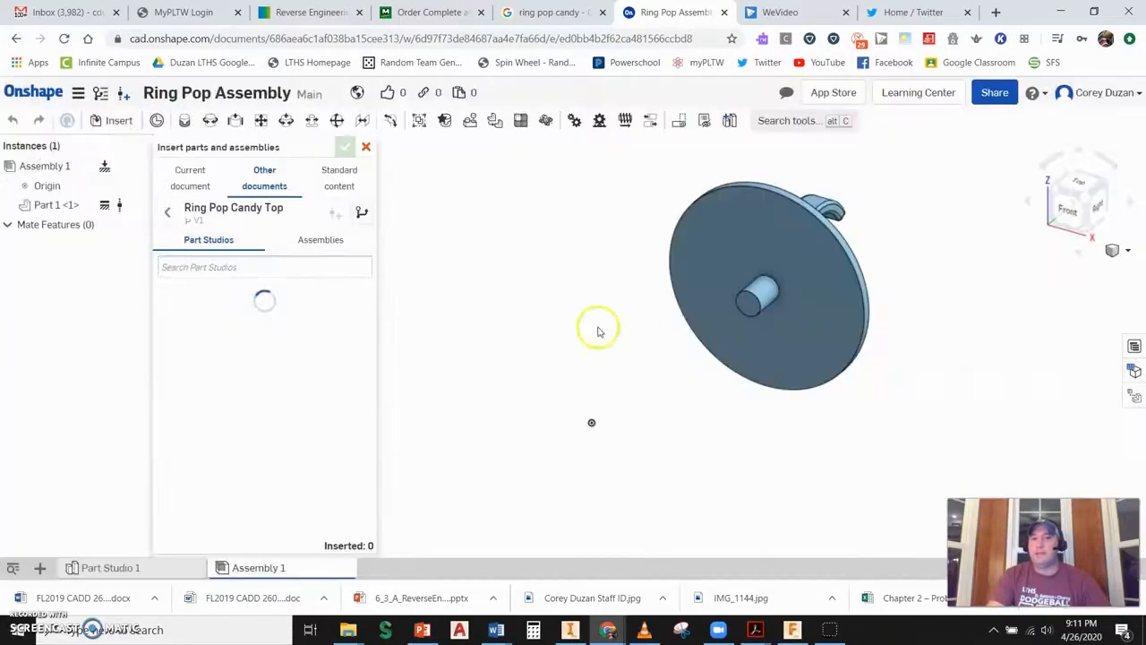
- Insert Part 1 of Ring Pop Candy Top into the assembly beside the base and close the insert dialog
left_click(243, 361)
left_click(485, 305)
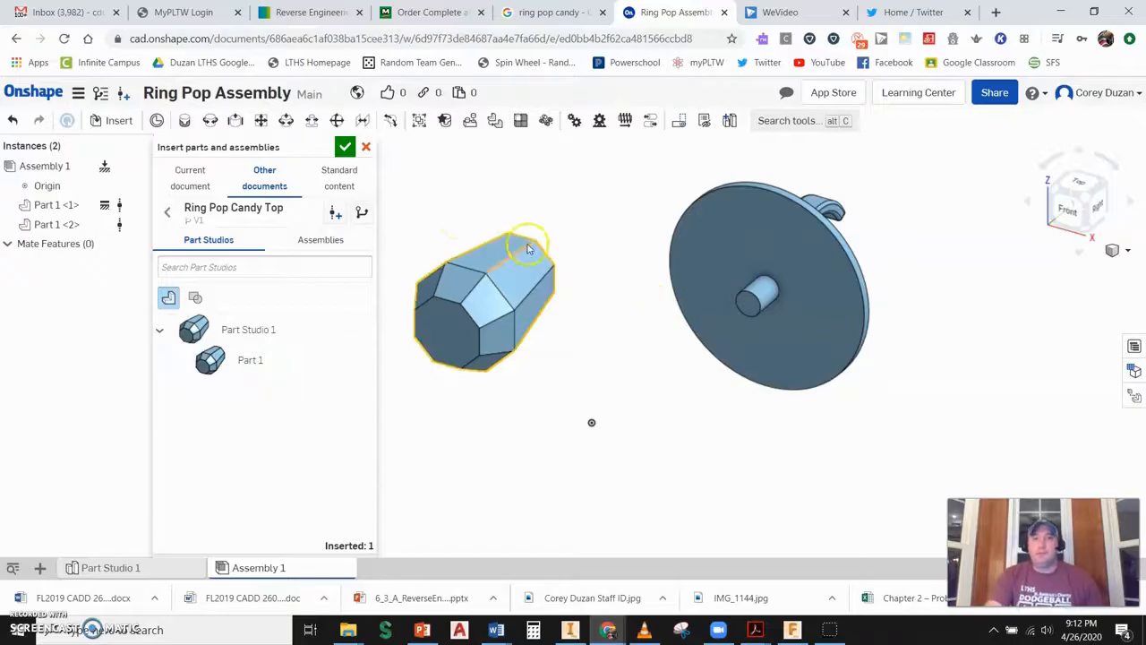
left_click(346, 148)
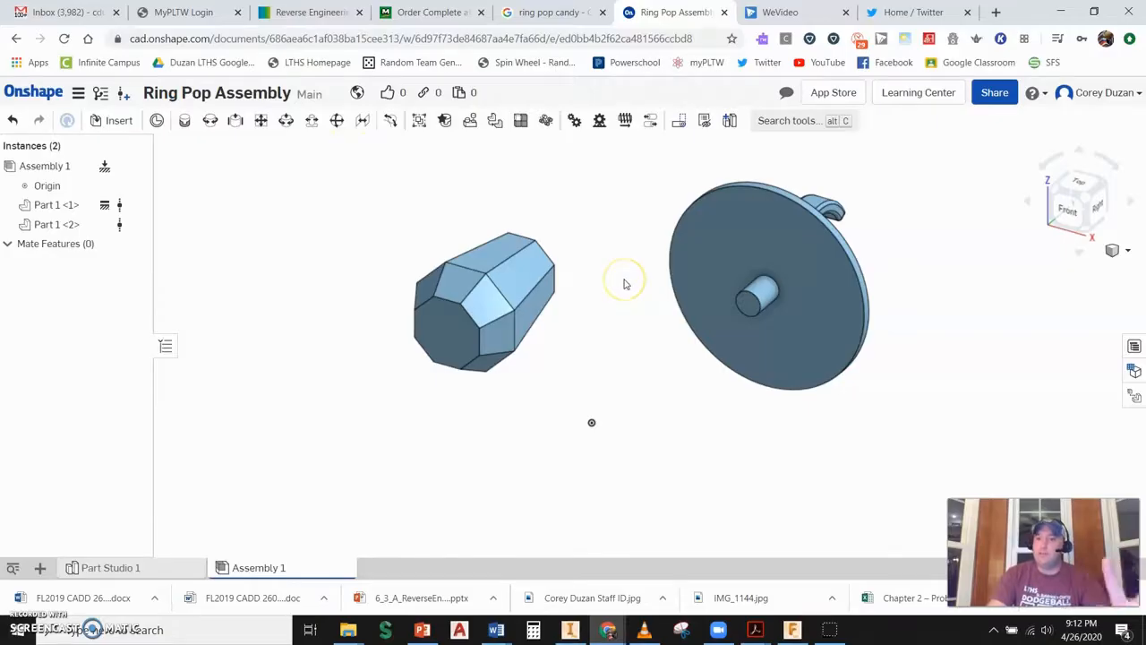
- Start a Fastened mate and pick the mate connector at the centre of the base's peg end
scroll(625, 285, "down", 2)
mouse_move(632, 262)
right_mouse_down()
mouse_move(619, 256)
mouse_move(626, 262)
right_mouse_up()
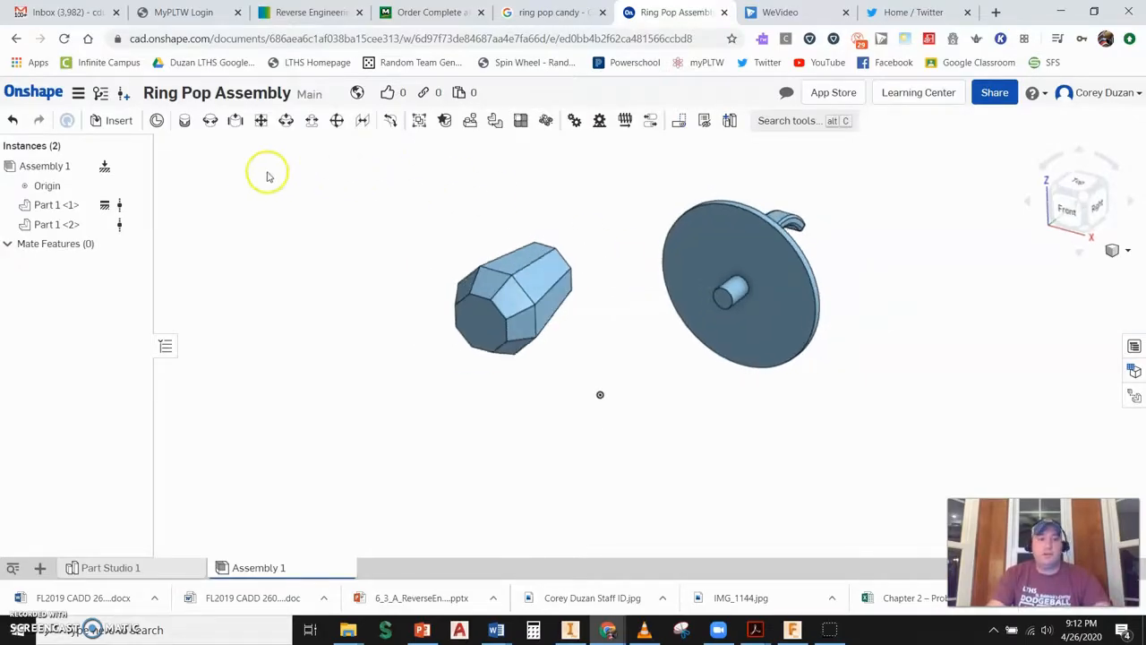
left_click(184, 122)
scroll(757, 301, "up", 5)
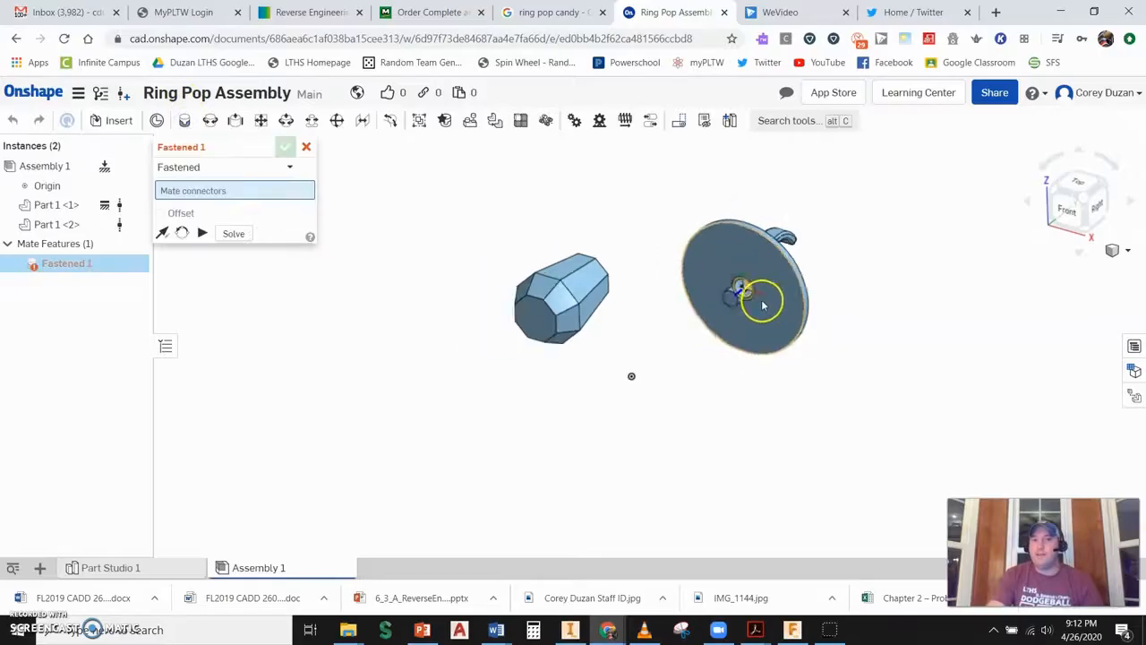
scroll(757, 301, "up", 2)
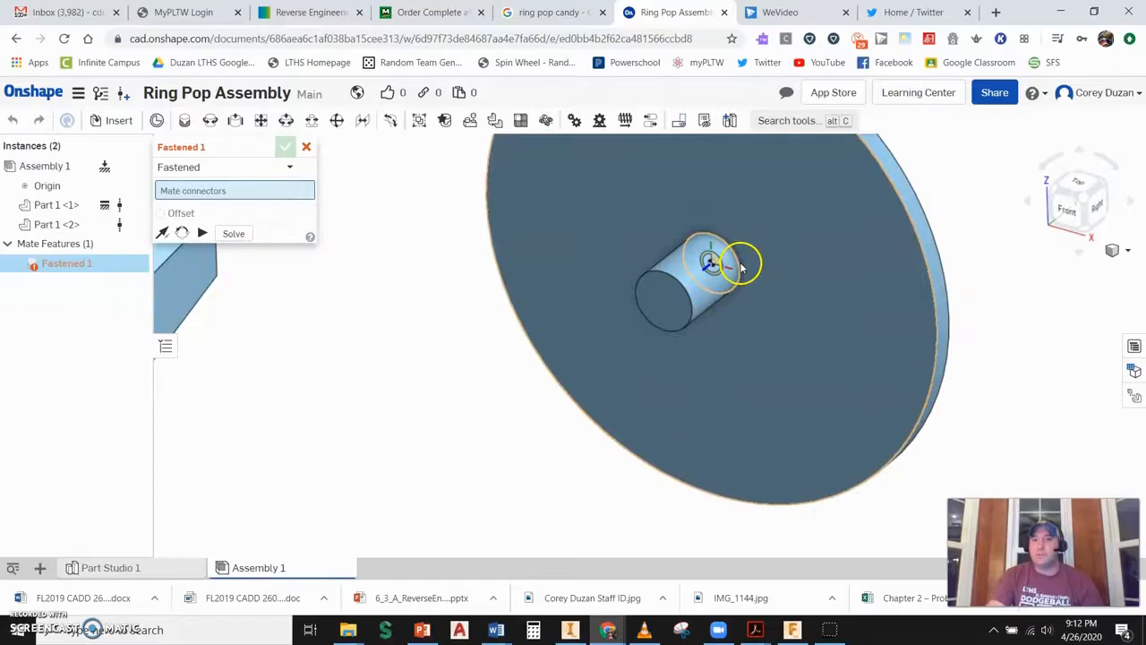
left_click(738, 265)
- Pick the mate connector at the centre of the candy top's back face and confirm the Fastened mate
scroll(745, 268, "down", 5)
right_click_drag(757, 281, 486, 360)
middle_click_drag(767, 230, 702, 375)
scroll(698, 373, "down", 2)
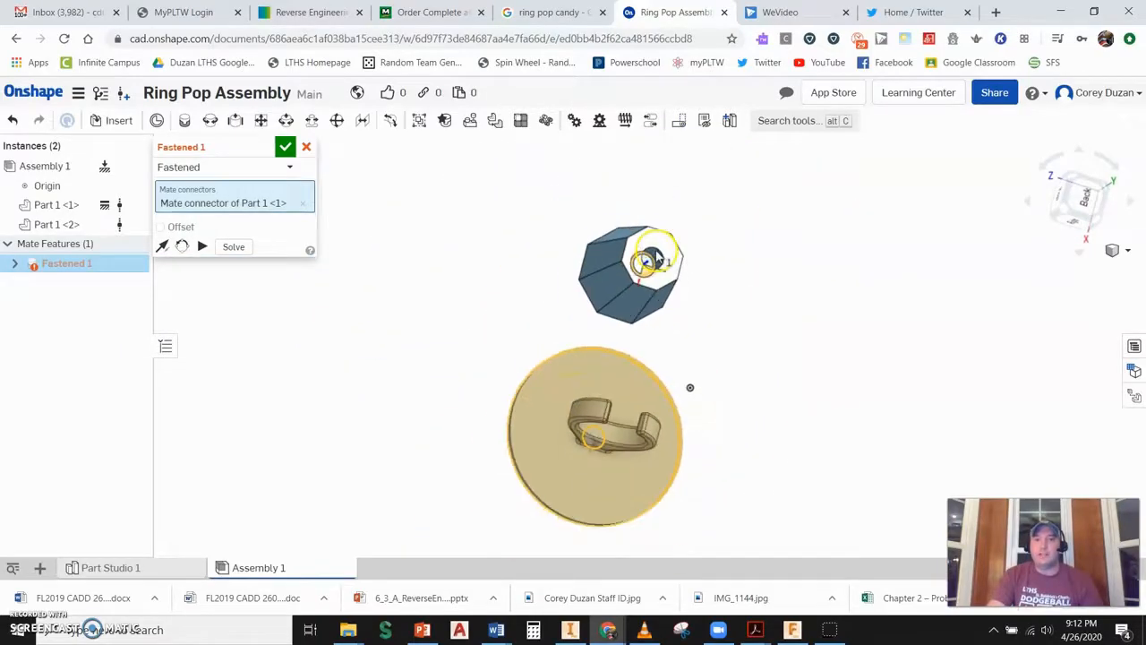
scroll(658, 257, "up", 4)
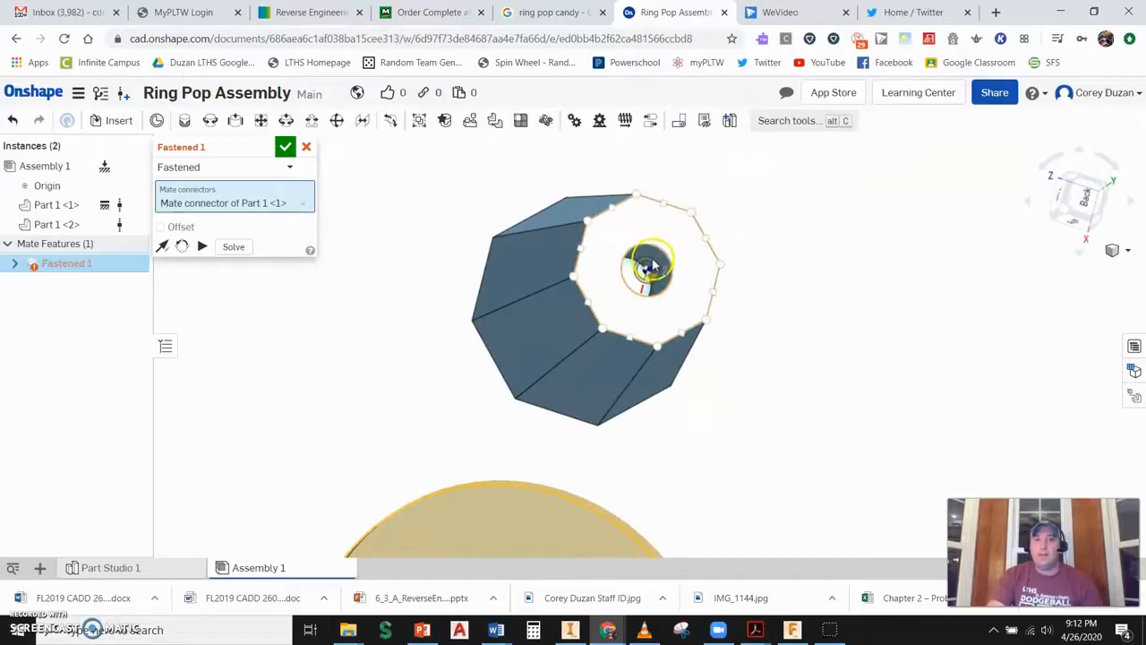
left_click(658, 257)
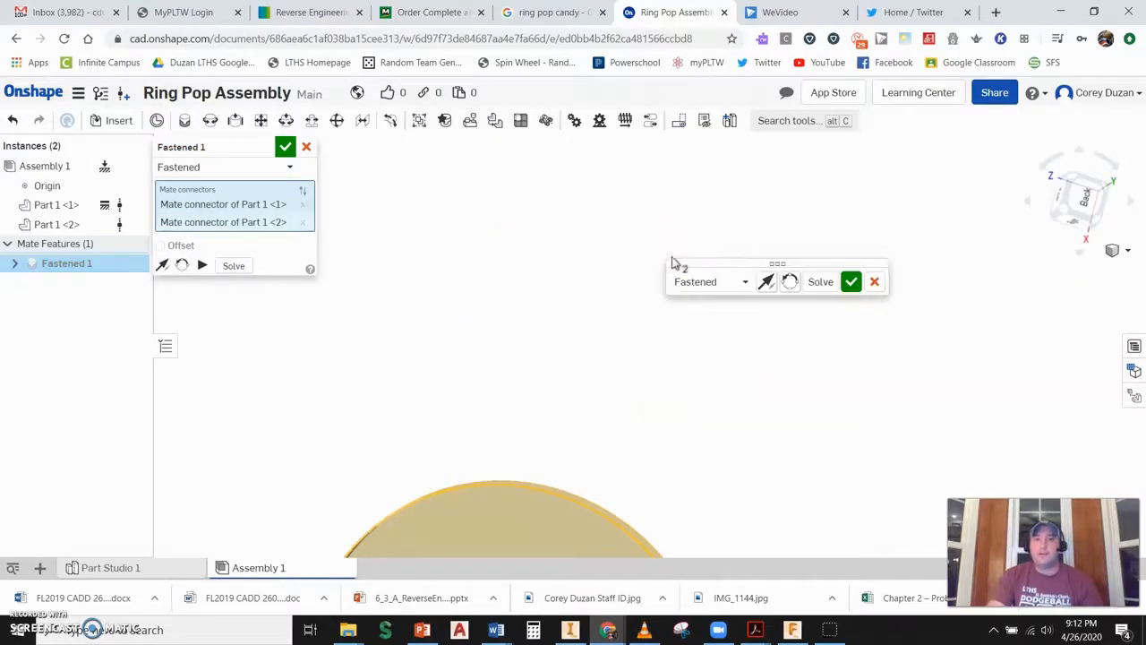
scroll(627, 376, "down", 5)
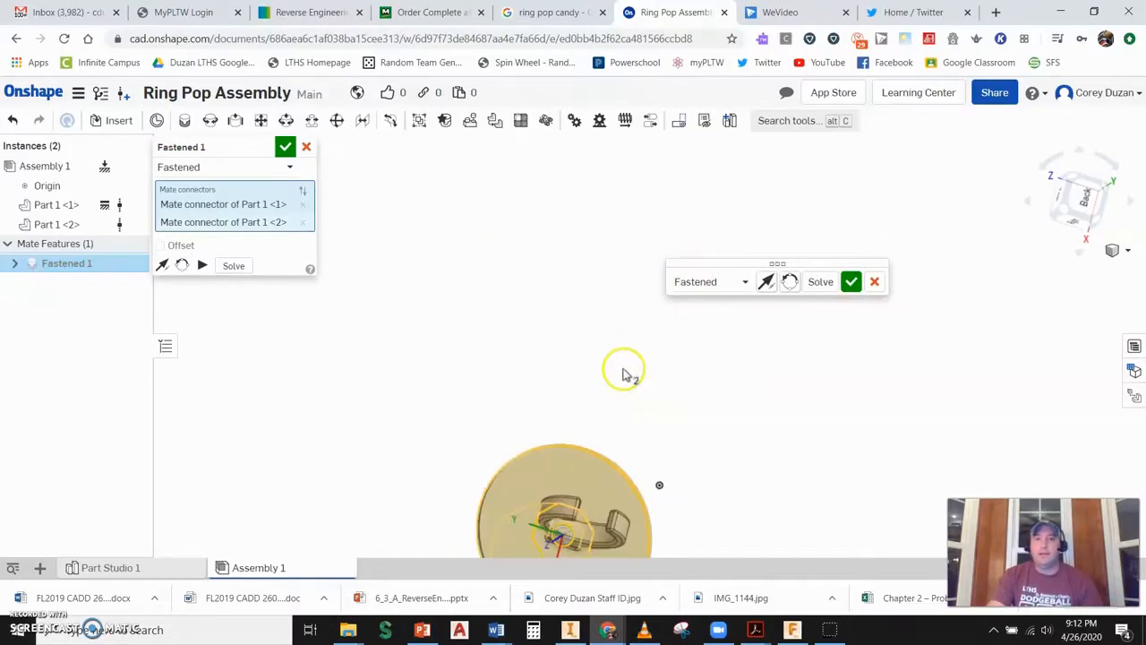
right_click_drag(672, 419, 738, 390)
scroll(654, 401, "down", 2)
scroll(666, 398, "up", 4)
scroll(666, 397, "up", 2)
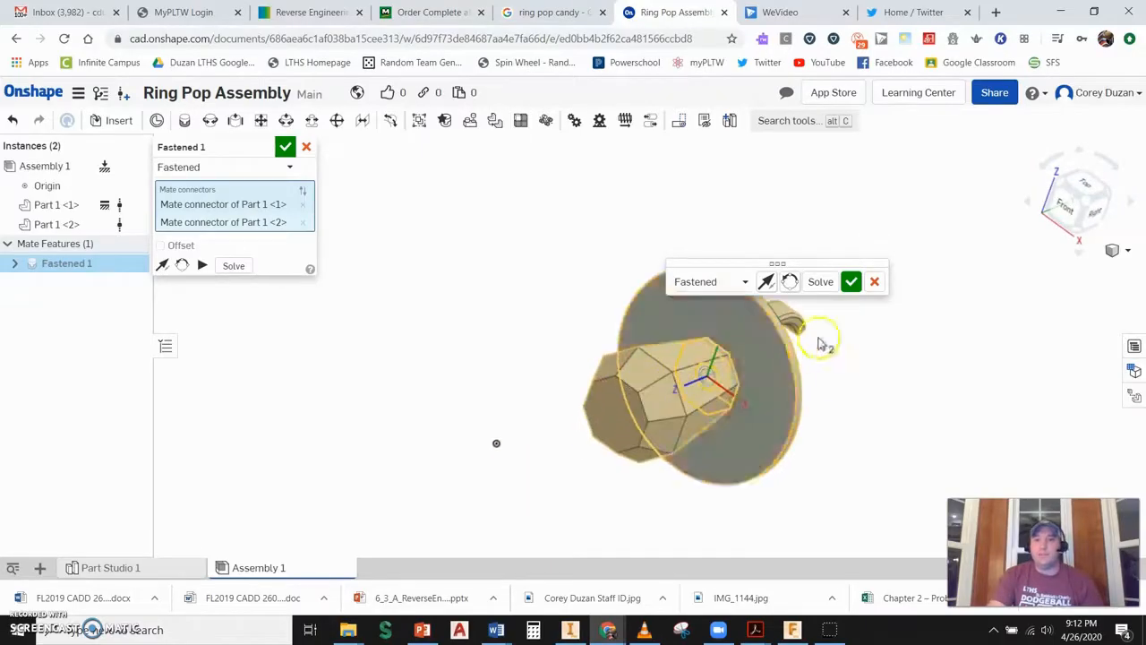
left_click(852, 282)
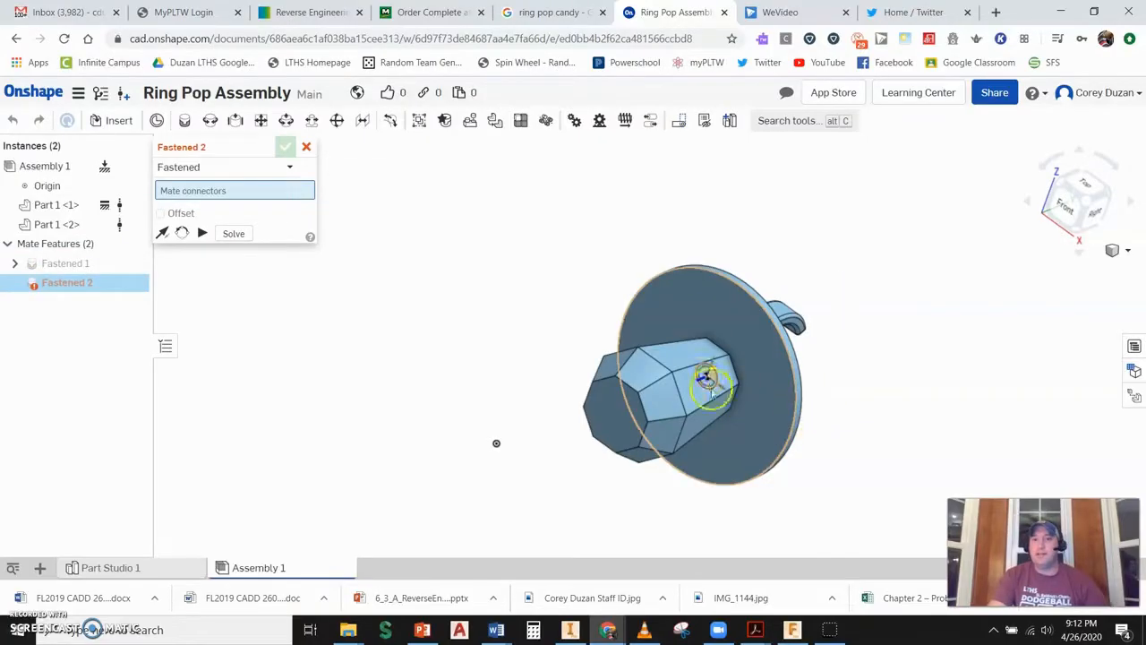
left_click(306, 147)
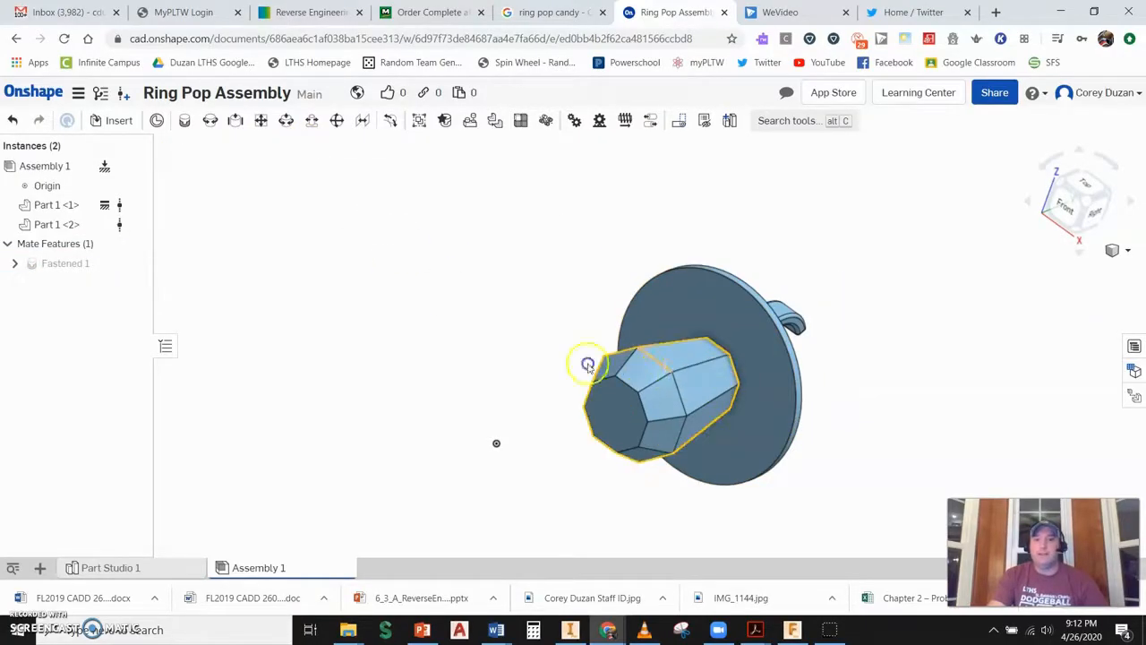
- Orbit around the assembly to inspect the fastened base and candy top, returning to the default view
scroll(594, 430, "down", 2)
scroll(630, 444, "up", 3)
middle_click_drag(804, 444, 656, 418)
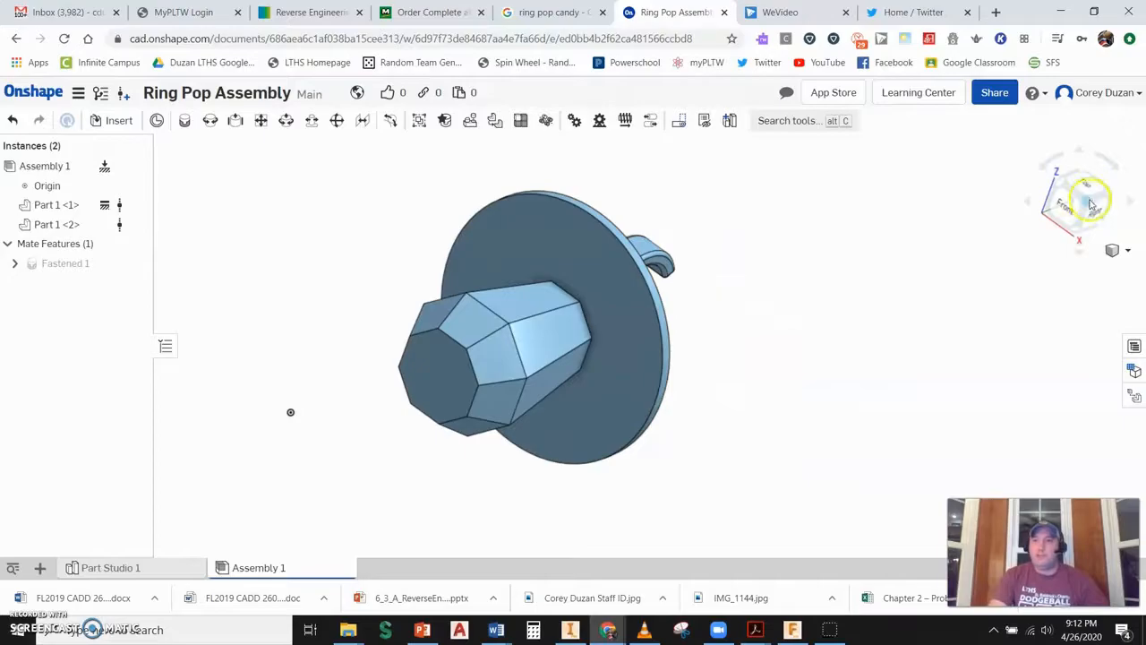
left_click(1091, 204)
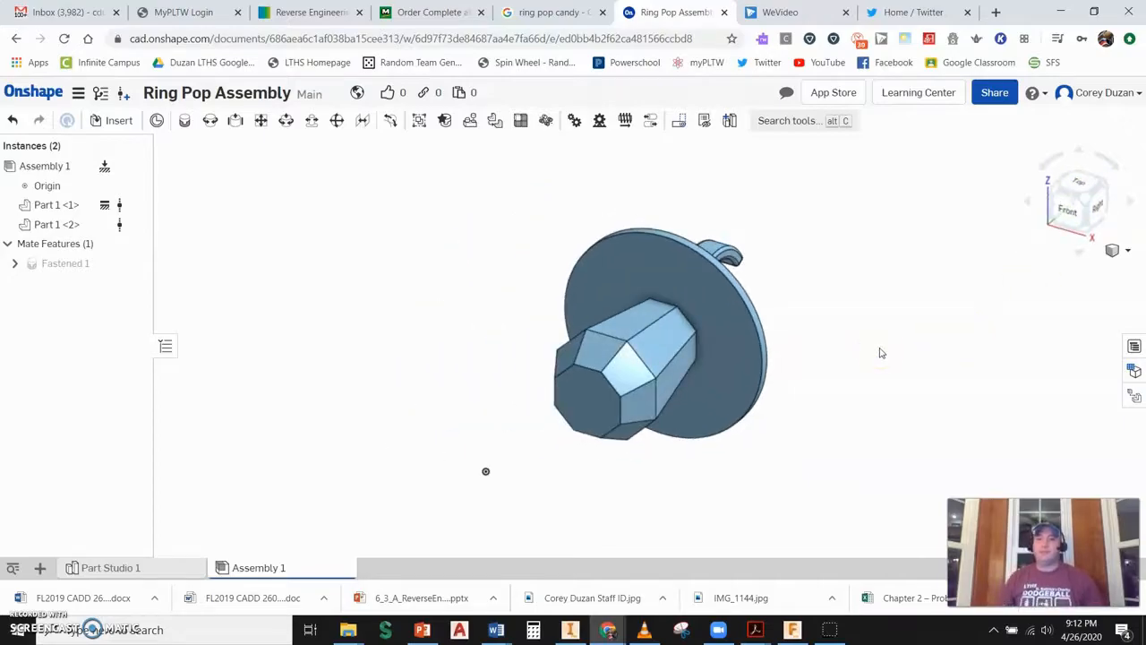